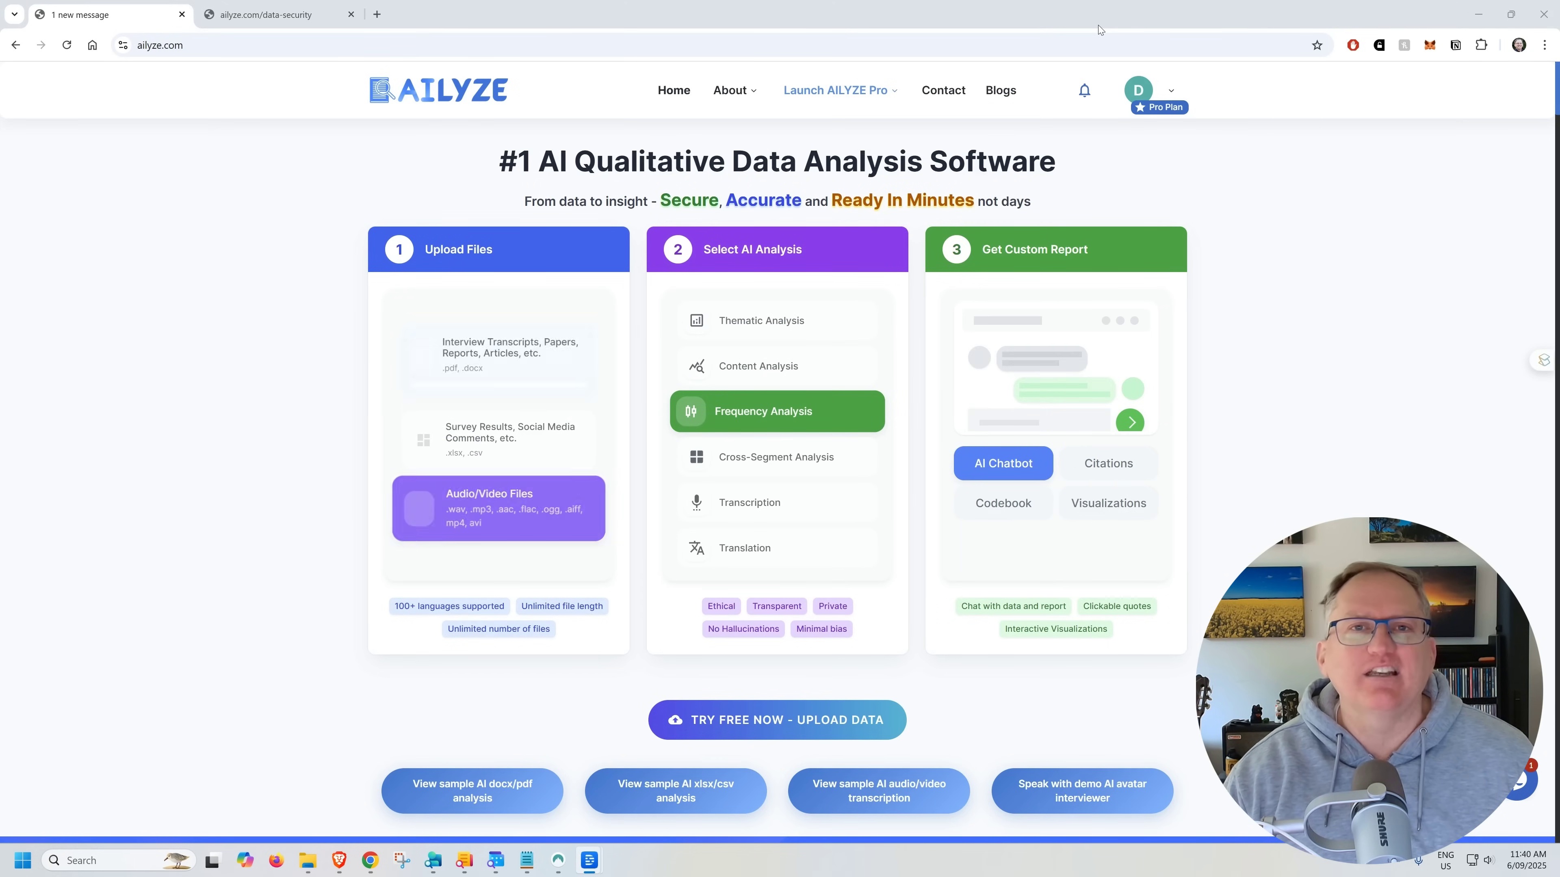
Scroll past Features to the Academia examples such as Phenomenology, Ethnography and Grounded Theory.
scroll(1350, 239, down, 5)
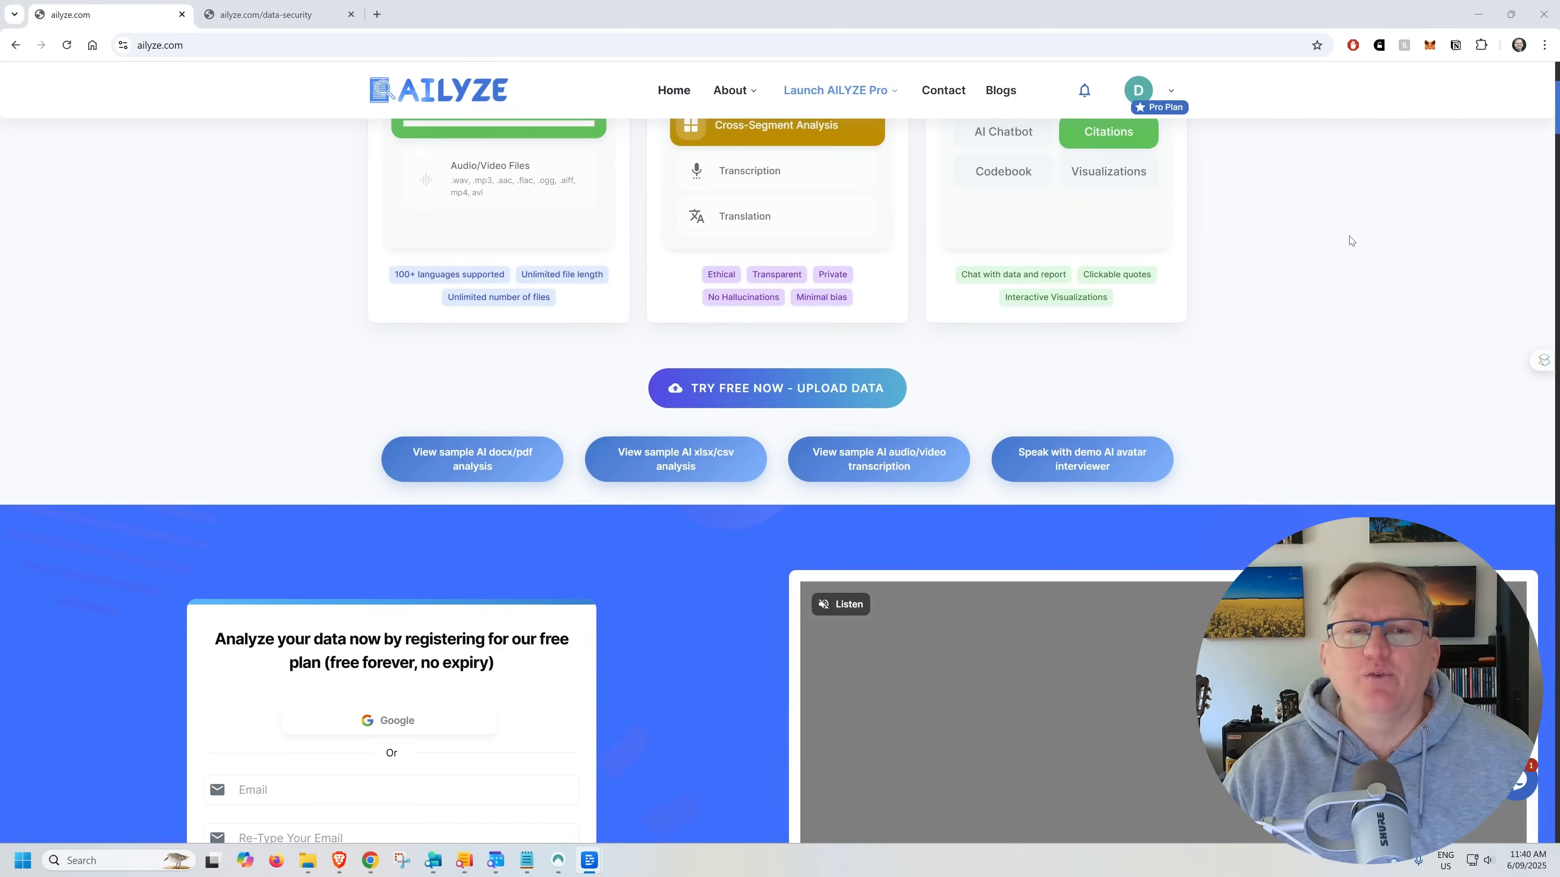
scroll(1350, 239, down, 5)
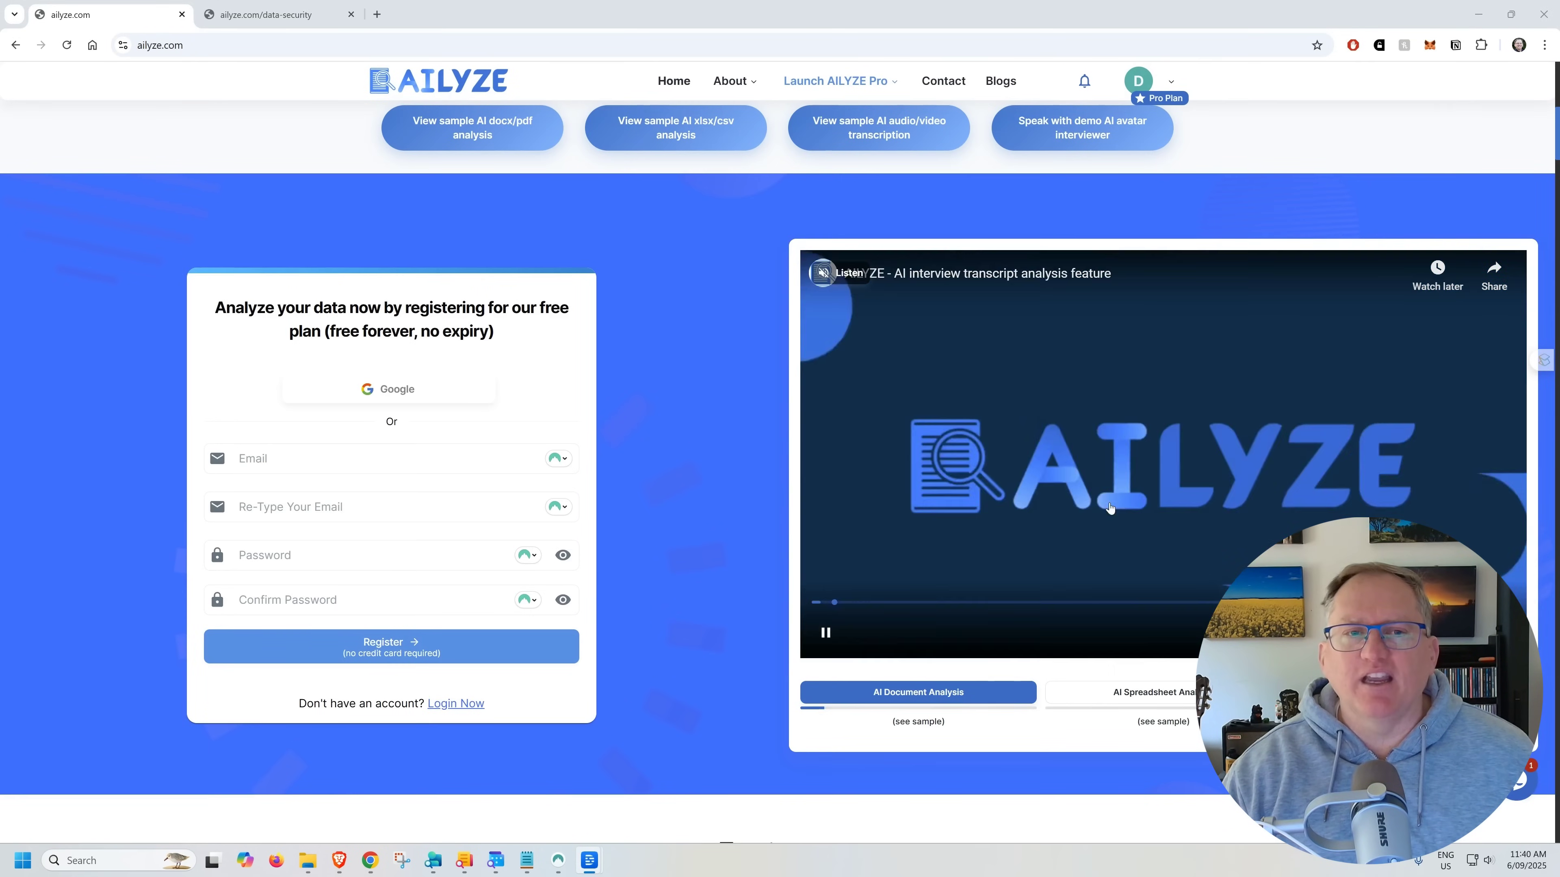
scroll(1110, 507, down, 5)
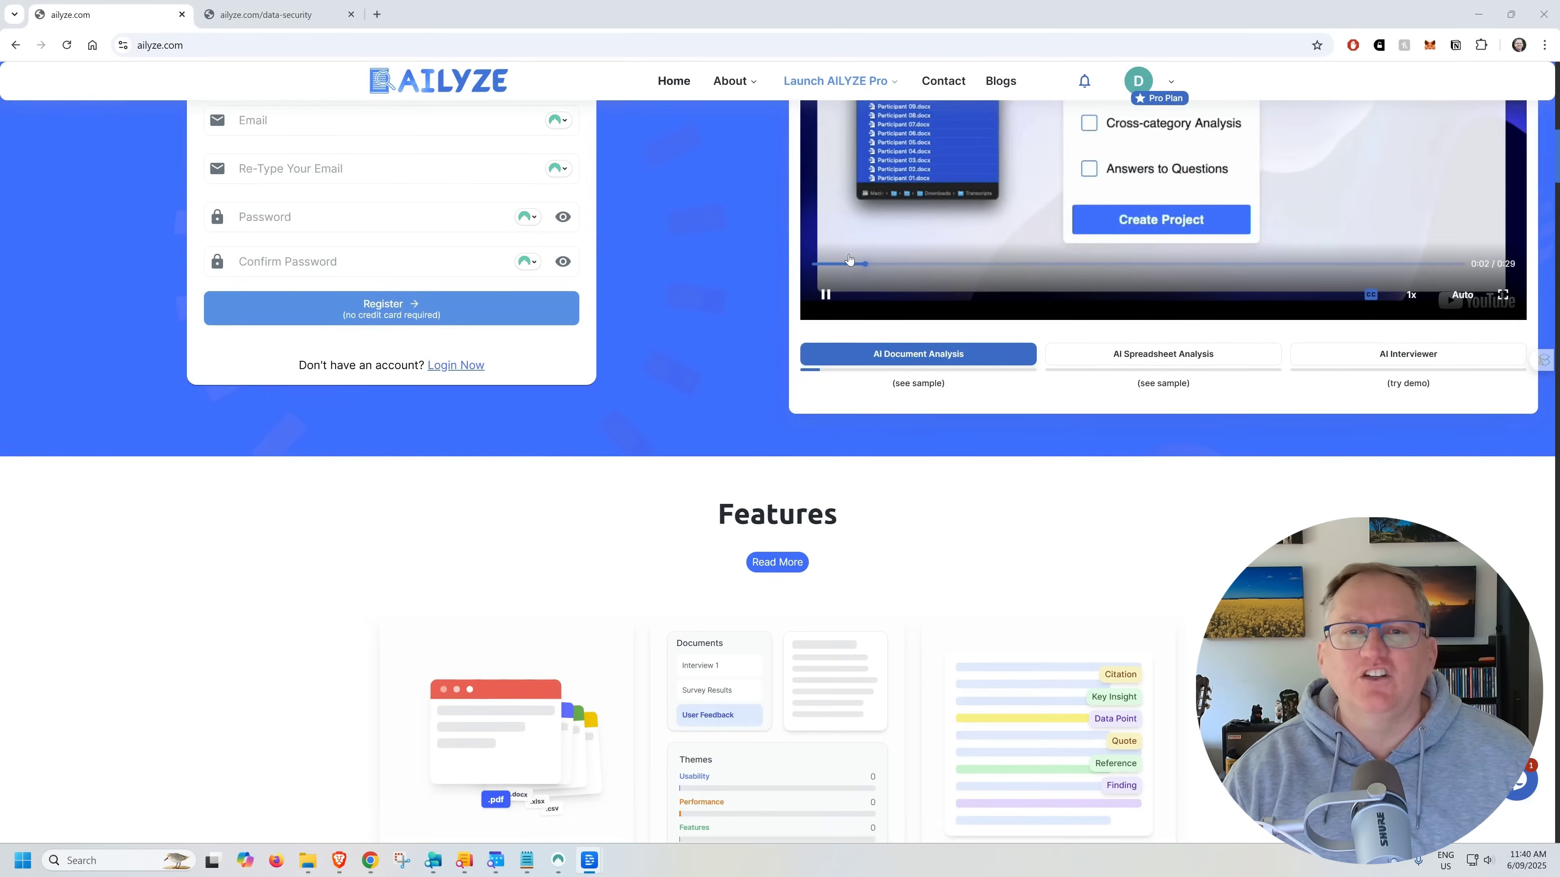
scroll(848, 260, down, 15)
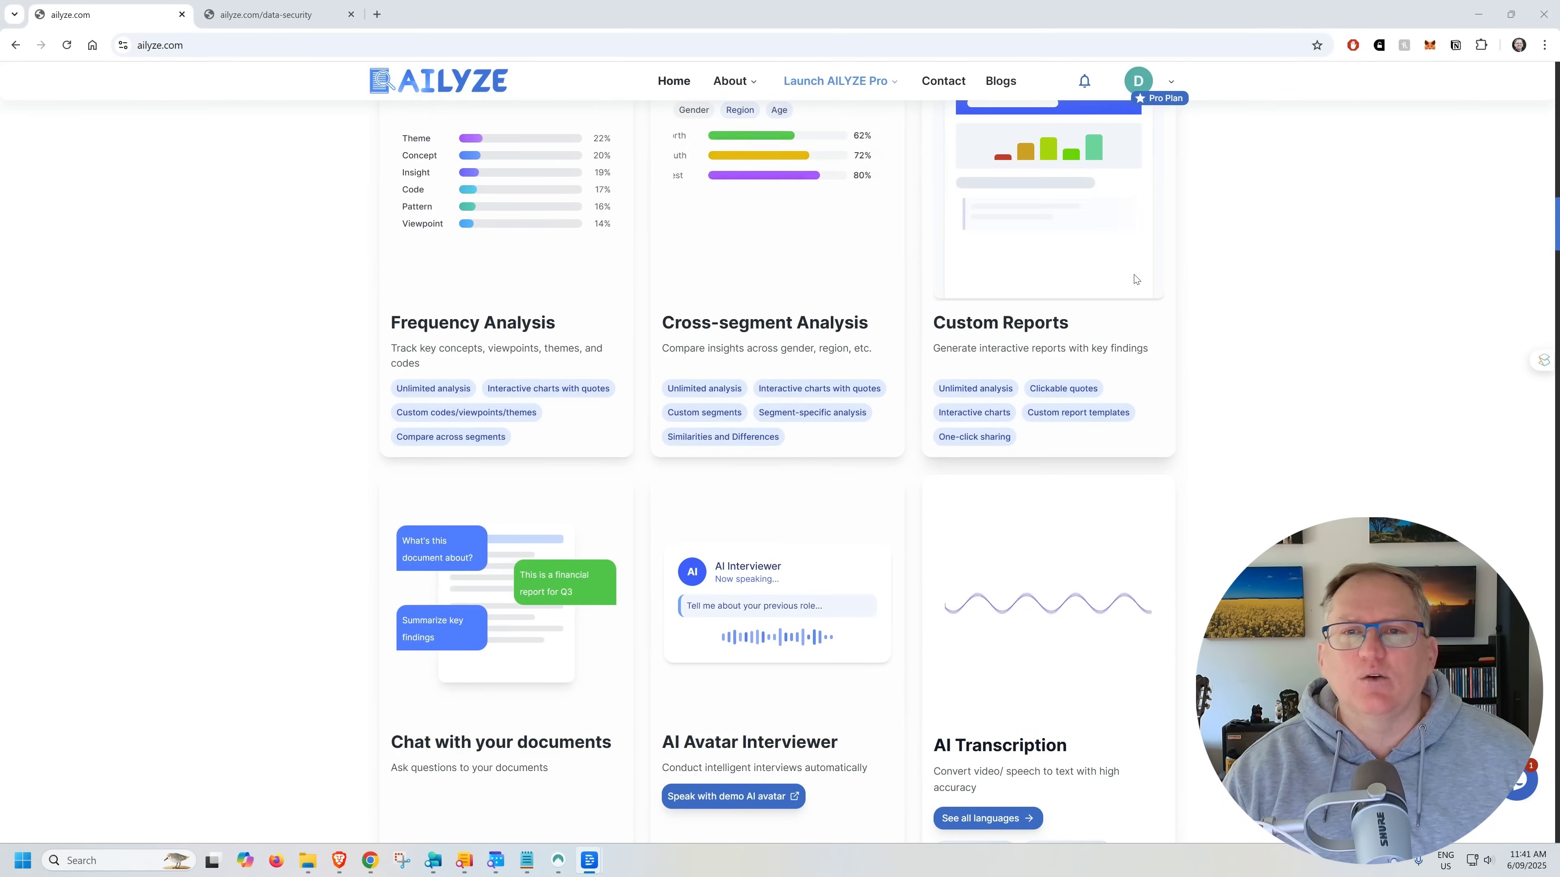
scroll(1142, 283, down, 15)
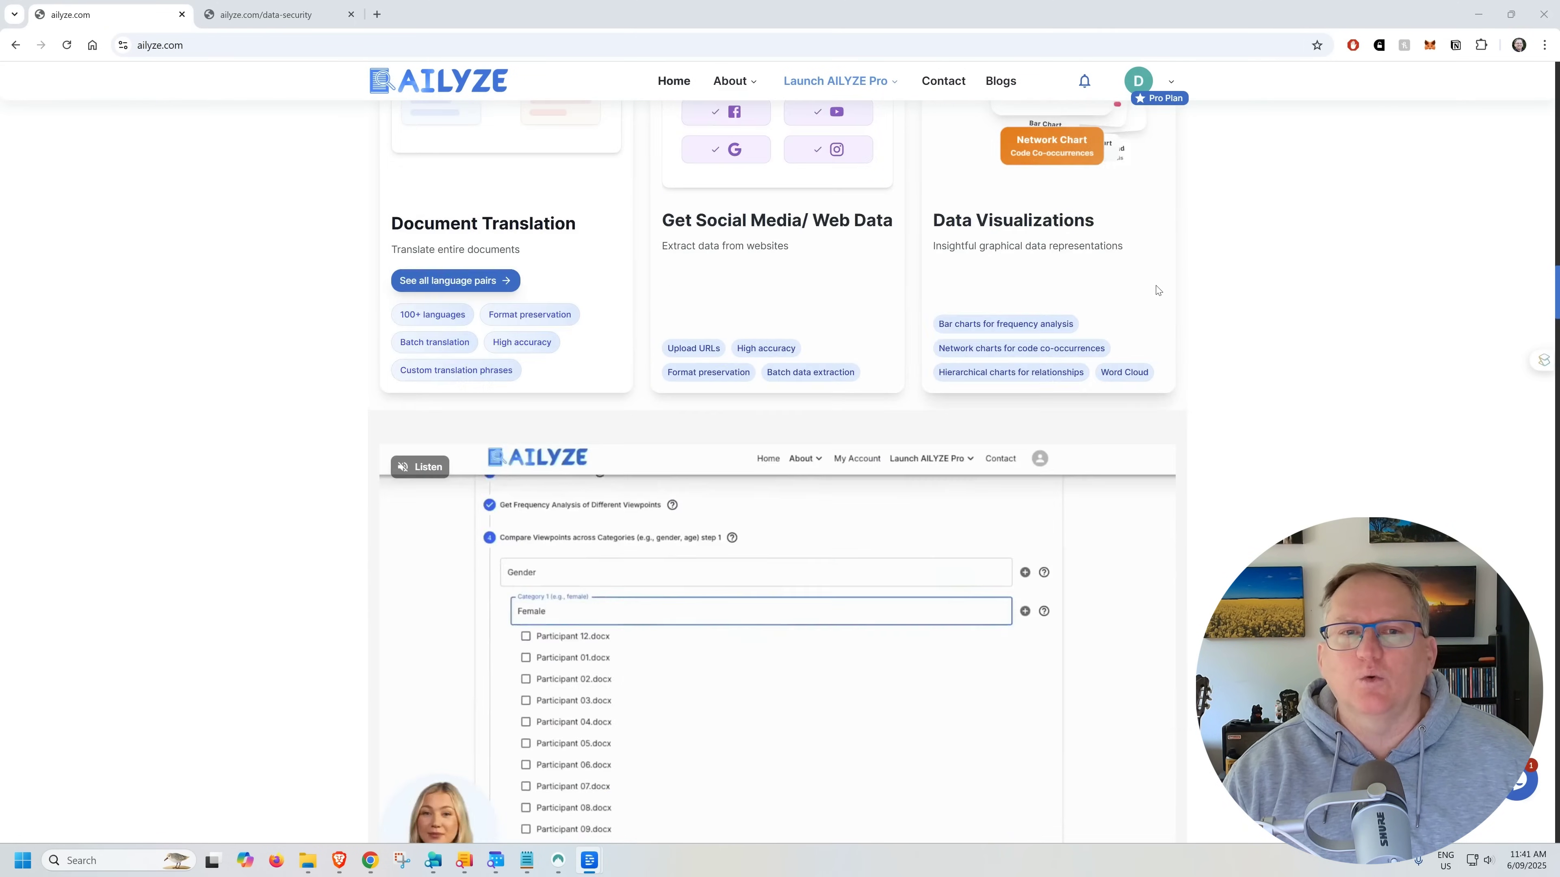
scroll(1156, 289, down, 17)
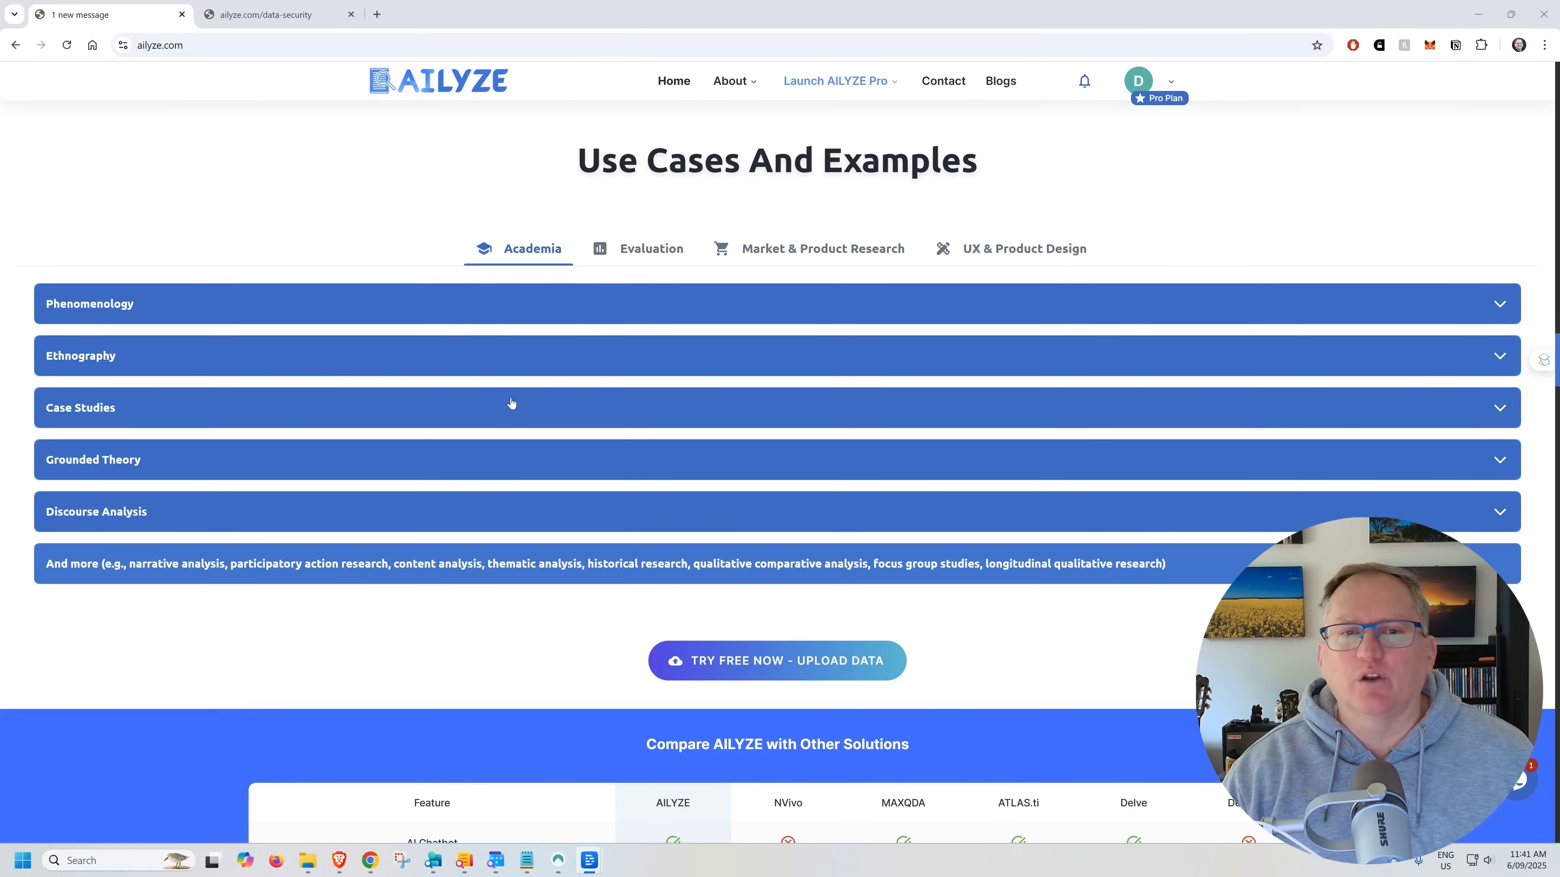
Expand the Grounded Theory and Discourse Analysis examples.
click(547, 459)
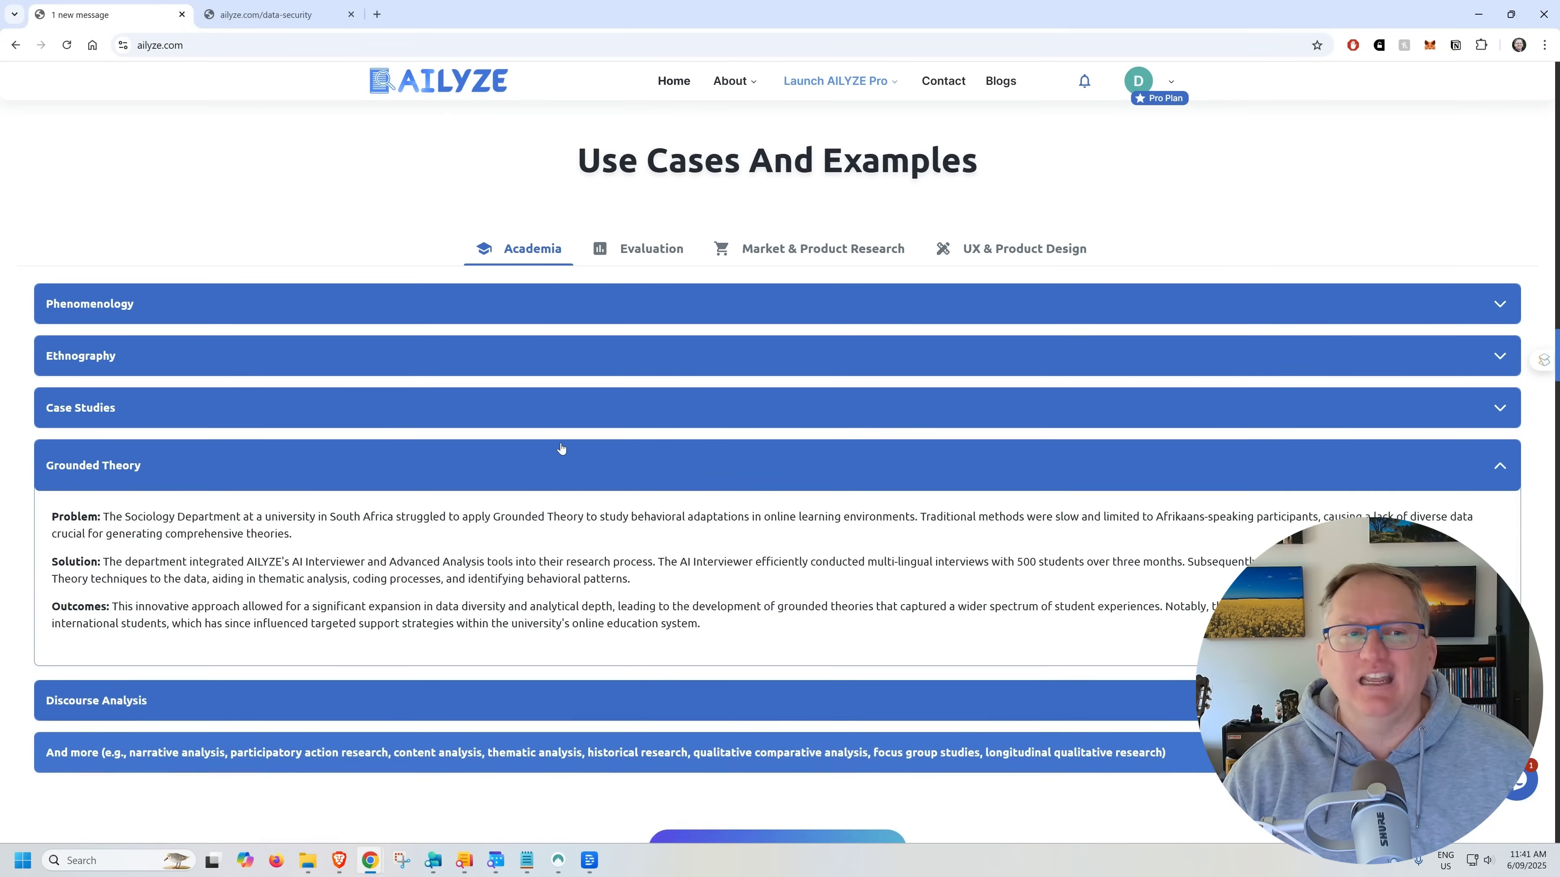
click(653, 716)
scroll(680, 644, down, 3)
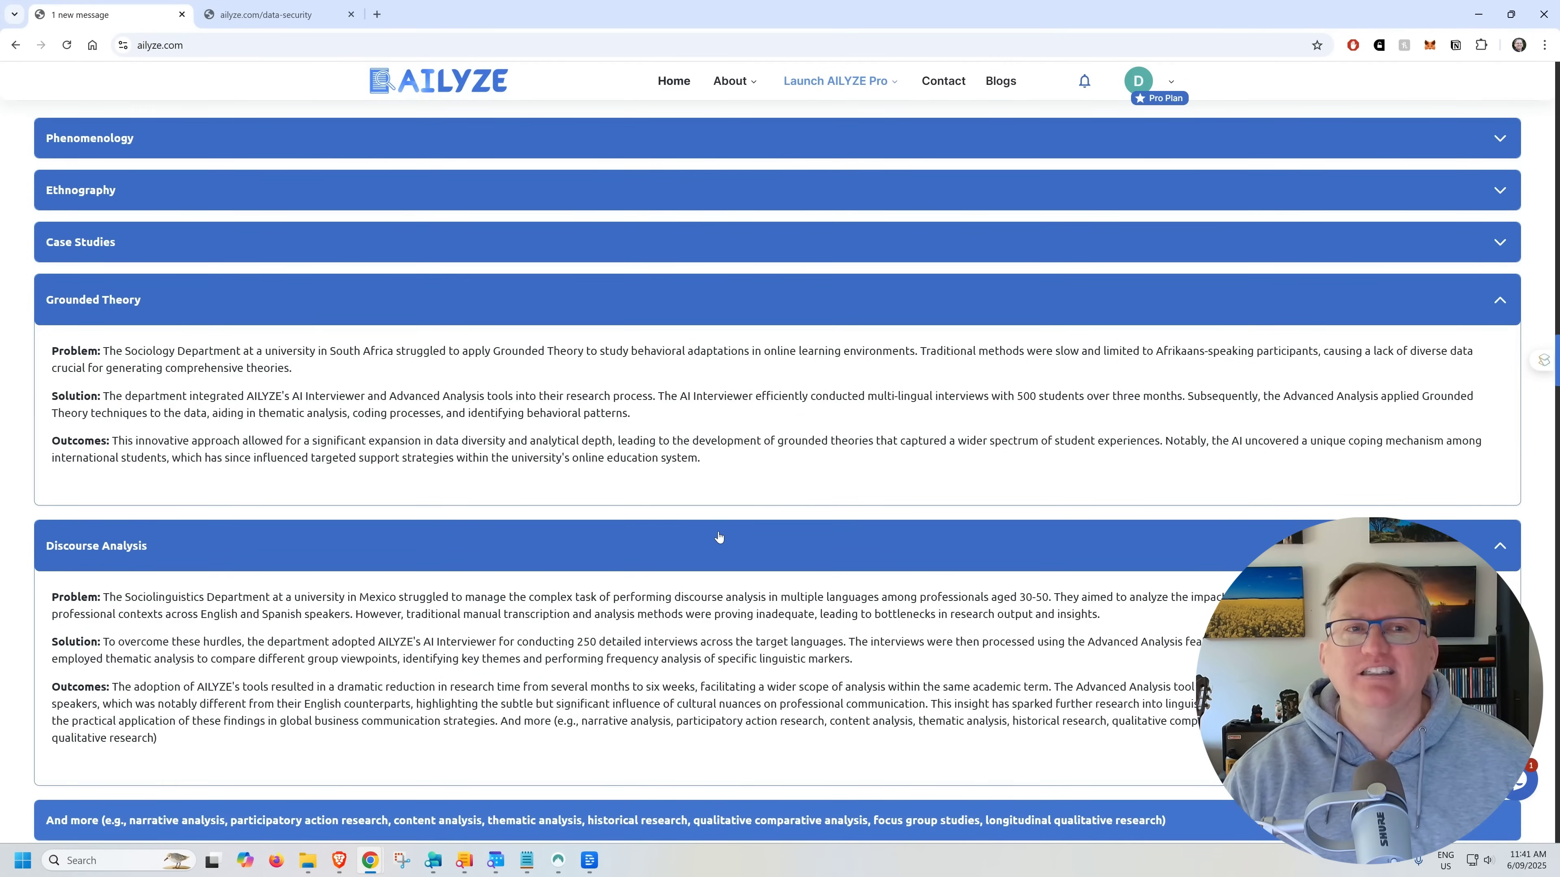
View the Evaluation, Market & Product Research and UX & Product Design use cases, then the comparison table.
scroll(719, 538, up, 5)
click(647, 249)
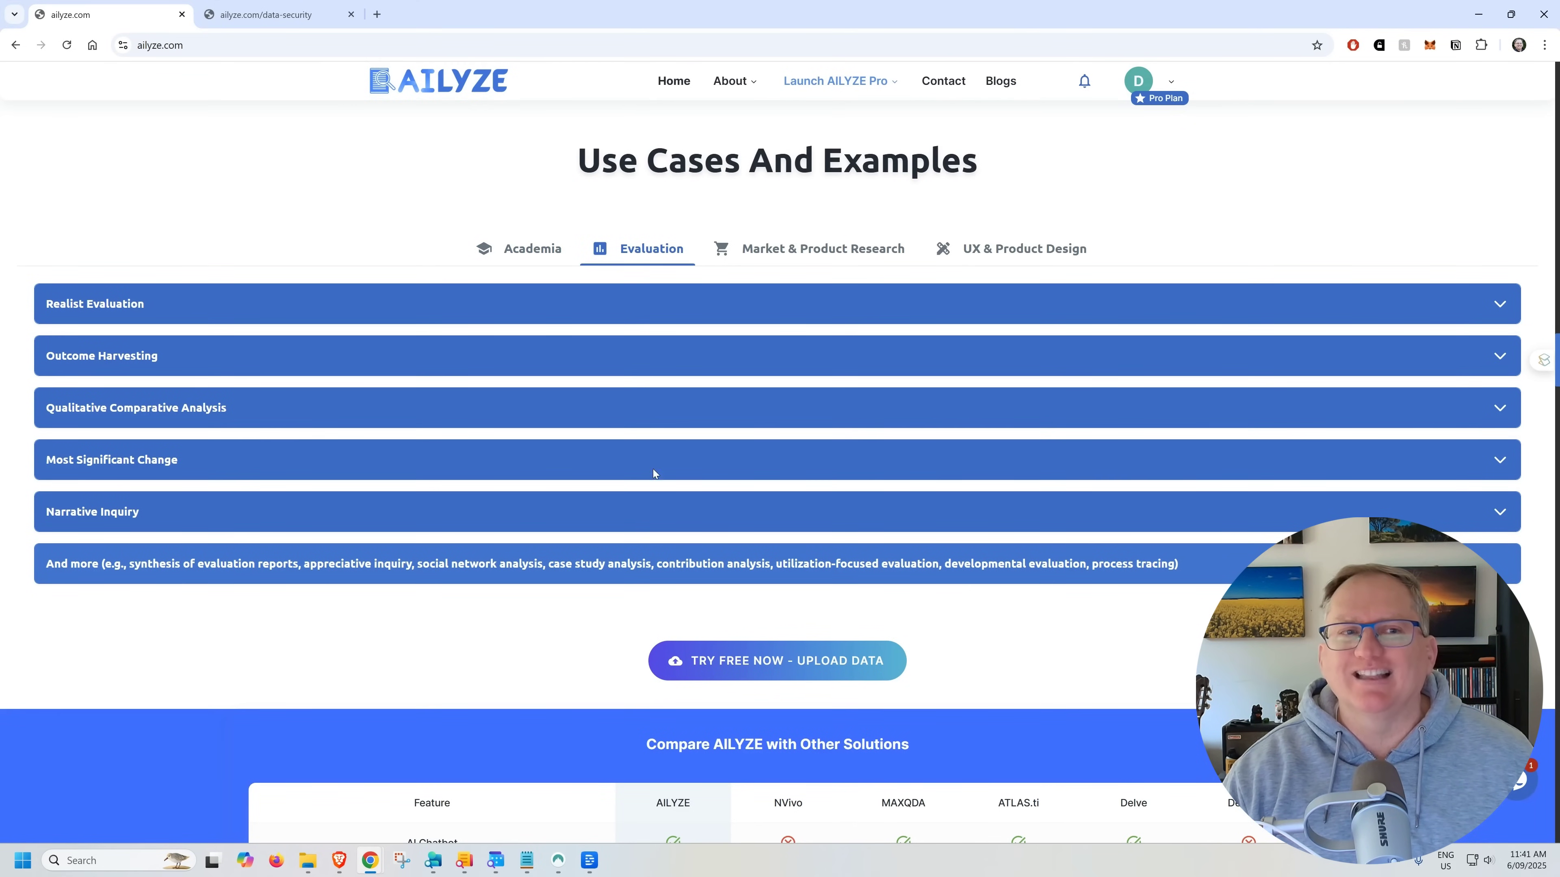
click(848, 252)
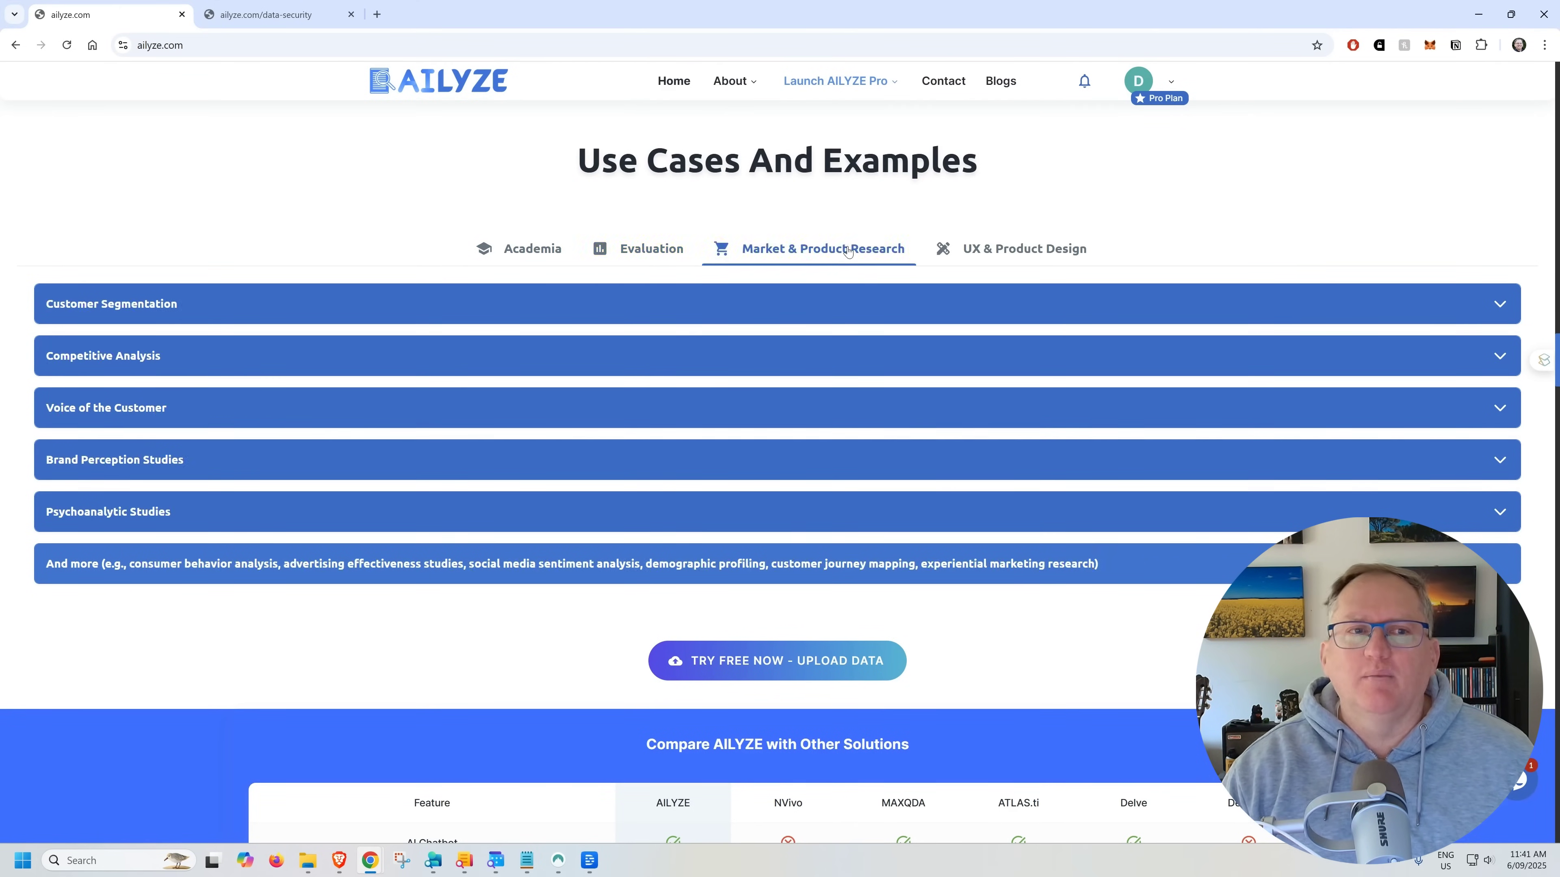
click(1007, 252)
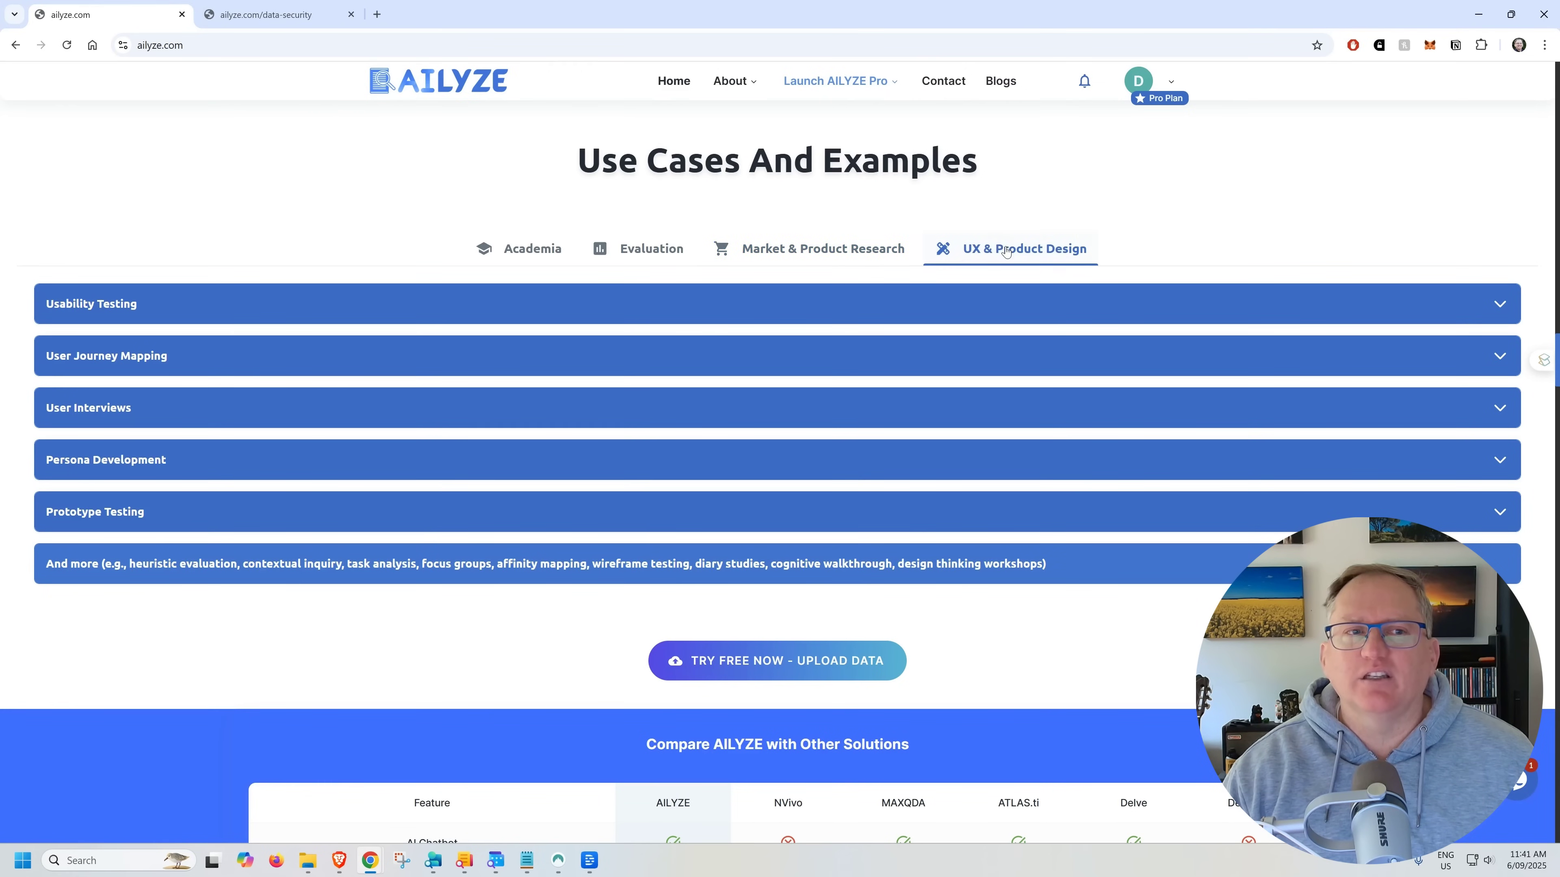
scroll(1123, 322, down, 6)
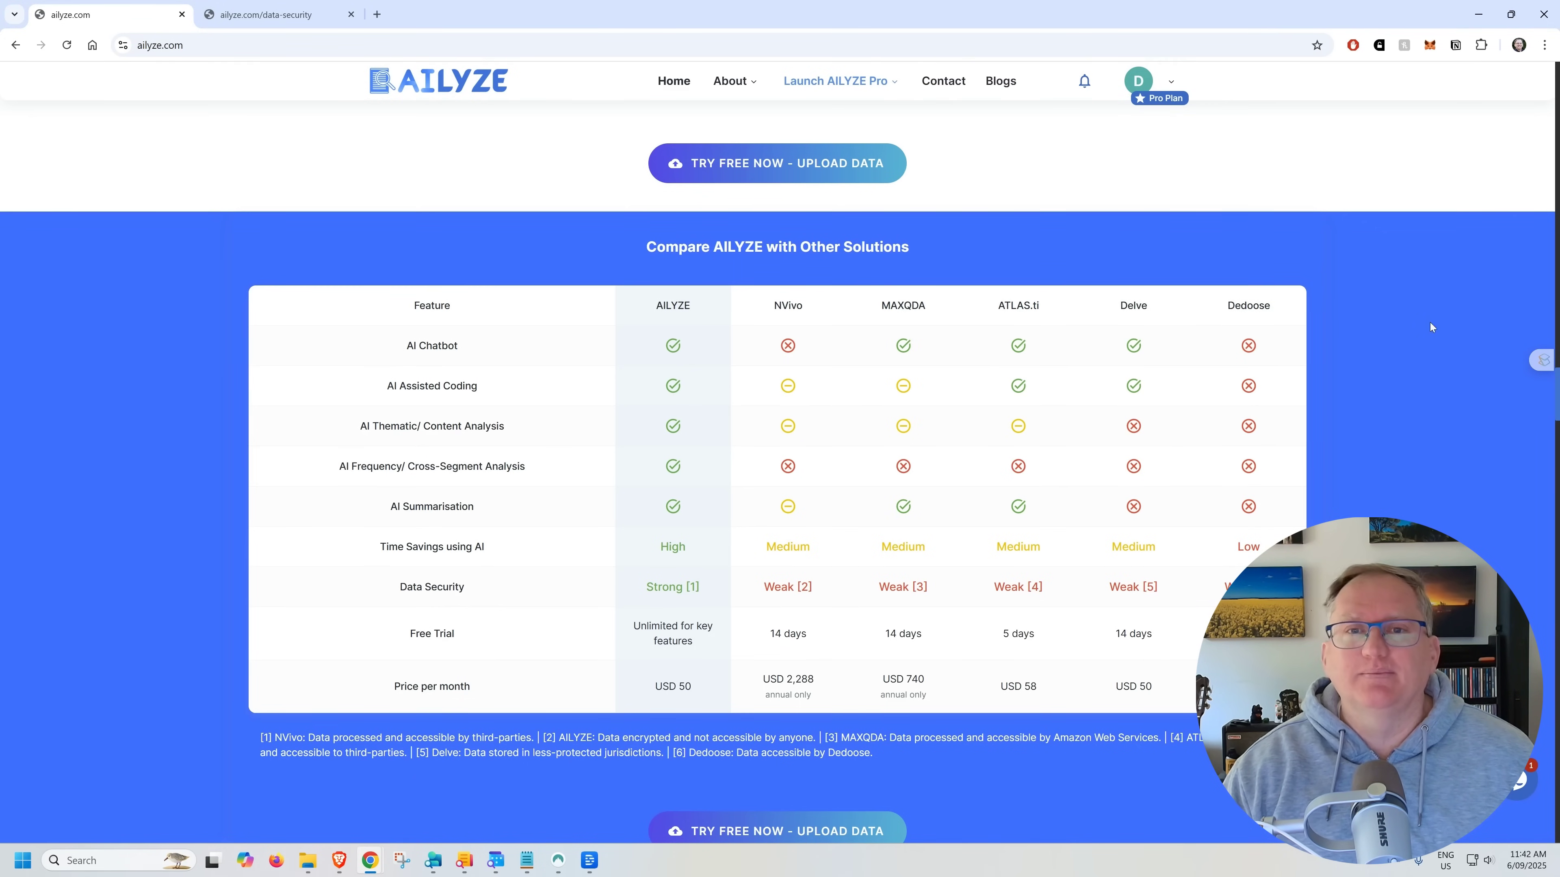
Highlight the Free plan's analysis, spreadsheet-row, document and 50-files limits, plus the paid add-on prices.
scroll(1429, 327, down, 10)
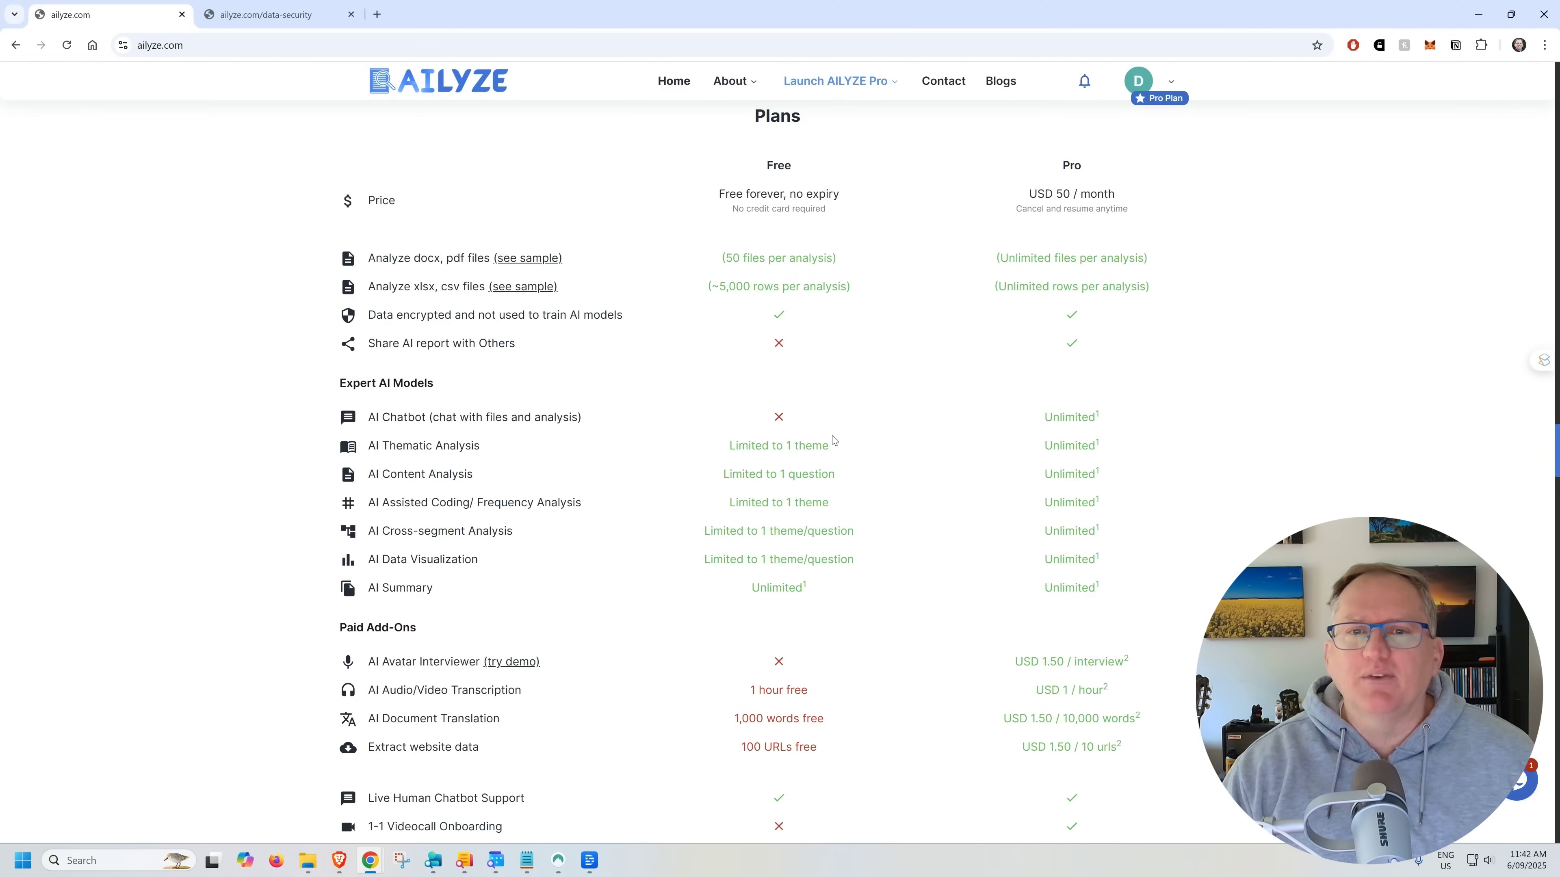
drag(850, 453, 738, 451)
drag(853, 477, 770, 477)
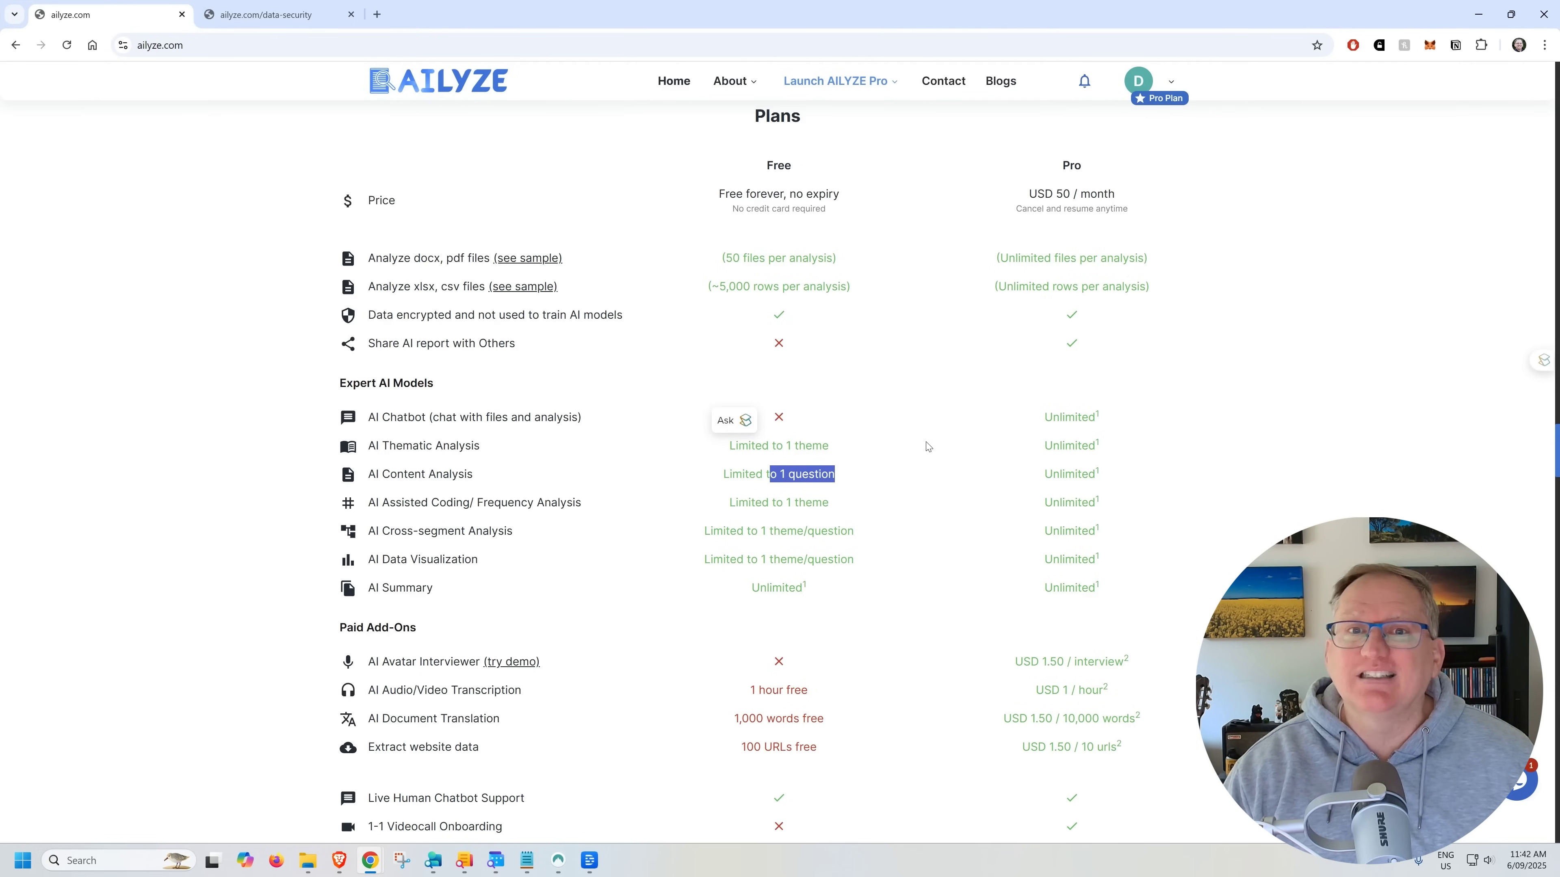
drag(849, 290, 707, 288)
drag(836, 258, 722, 259)
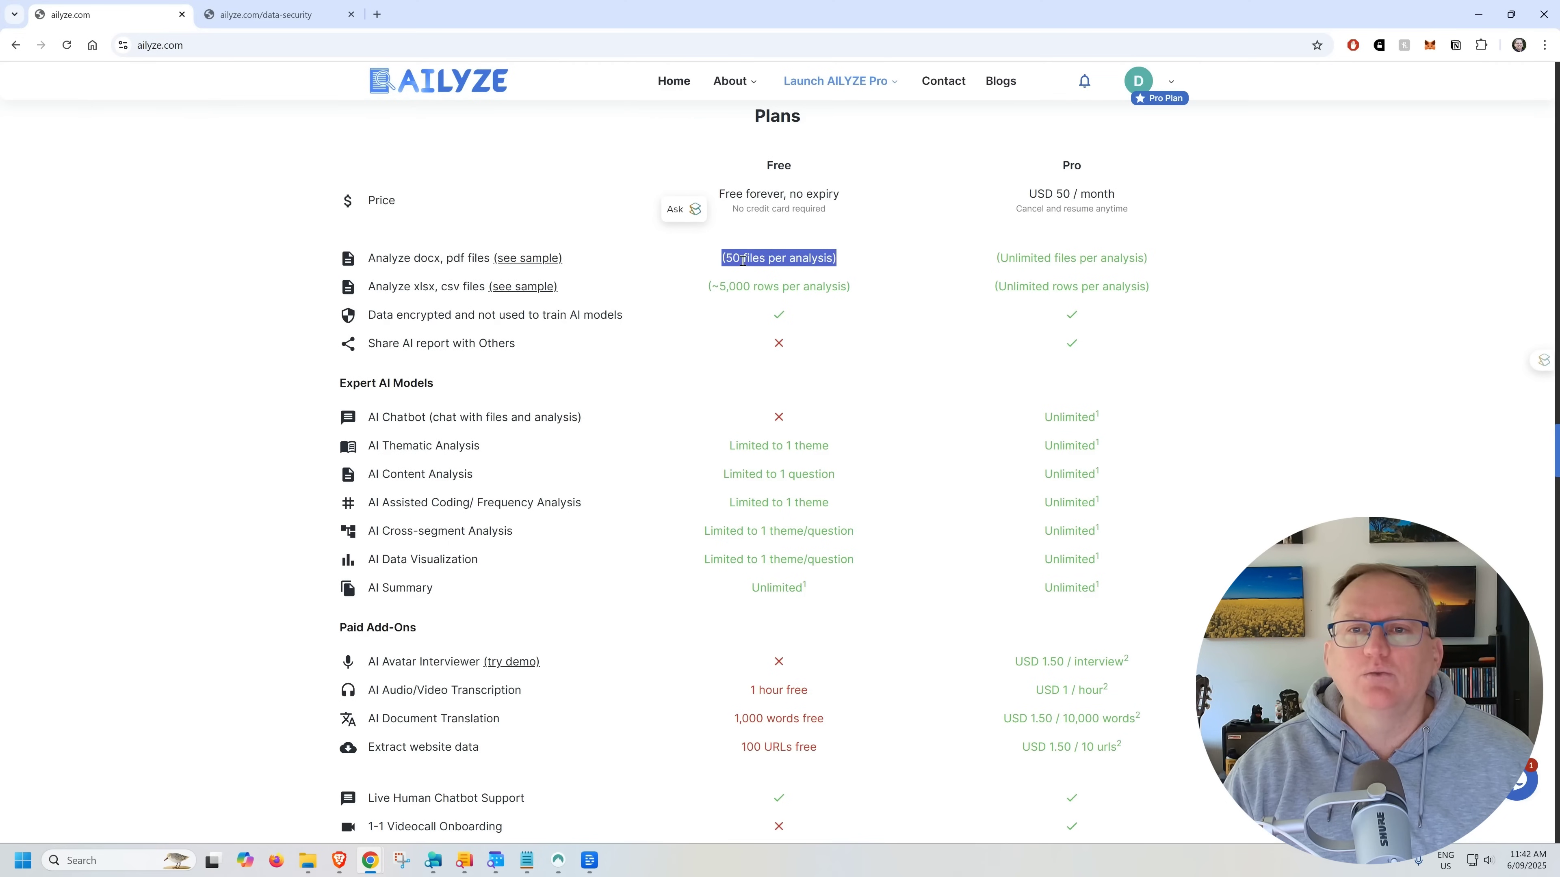
click(1126, 319)
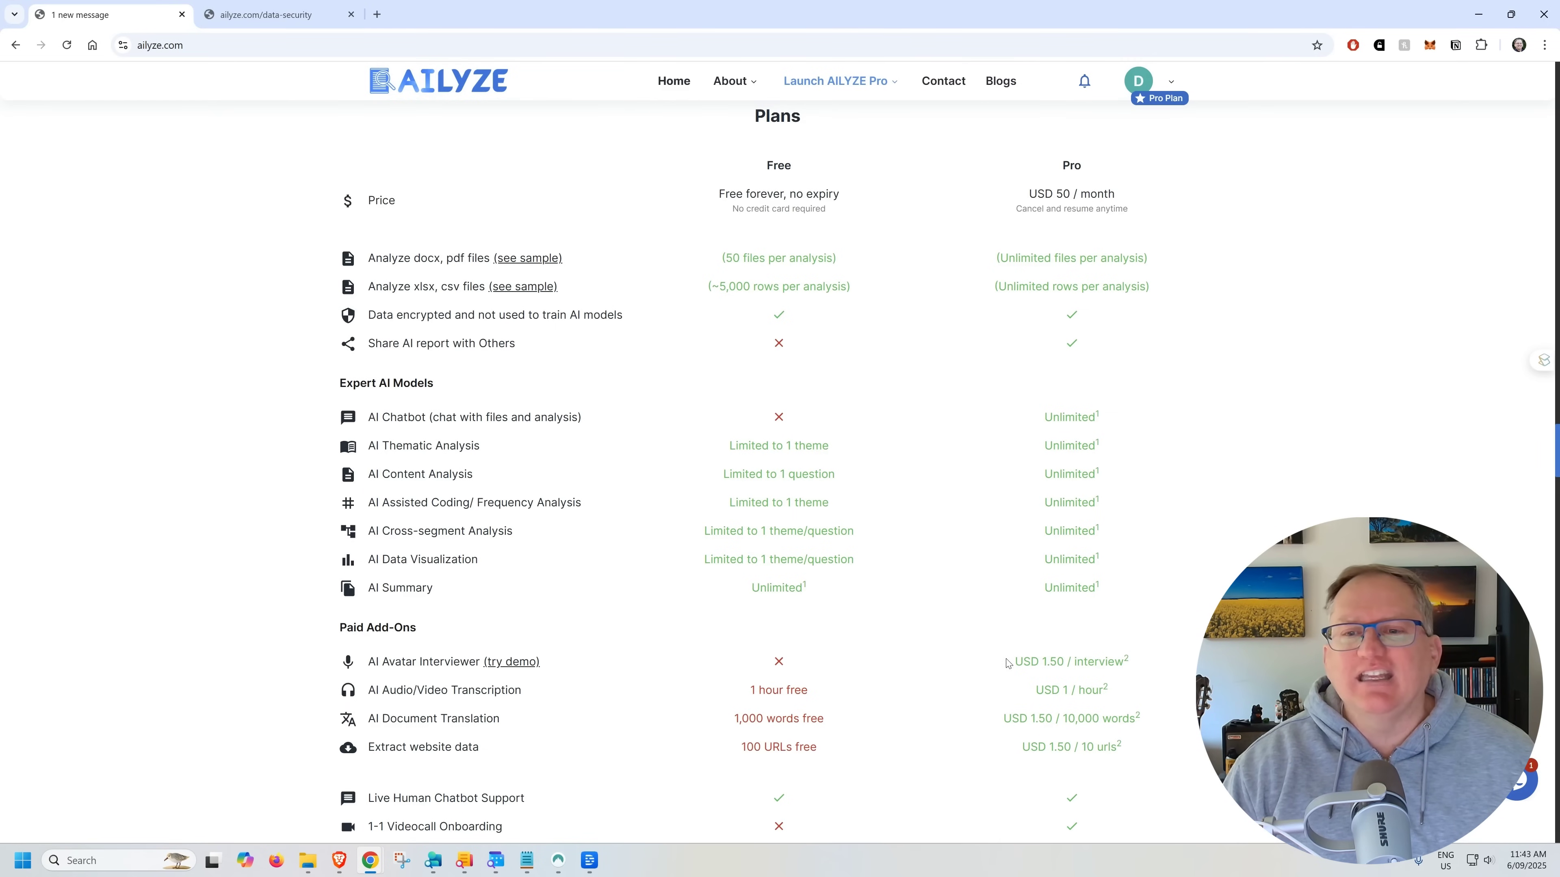
drag(1006, 662, 1152, 749)
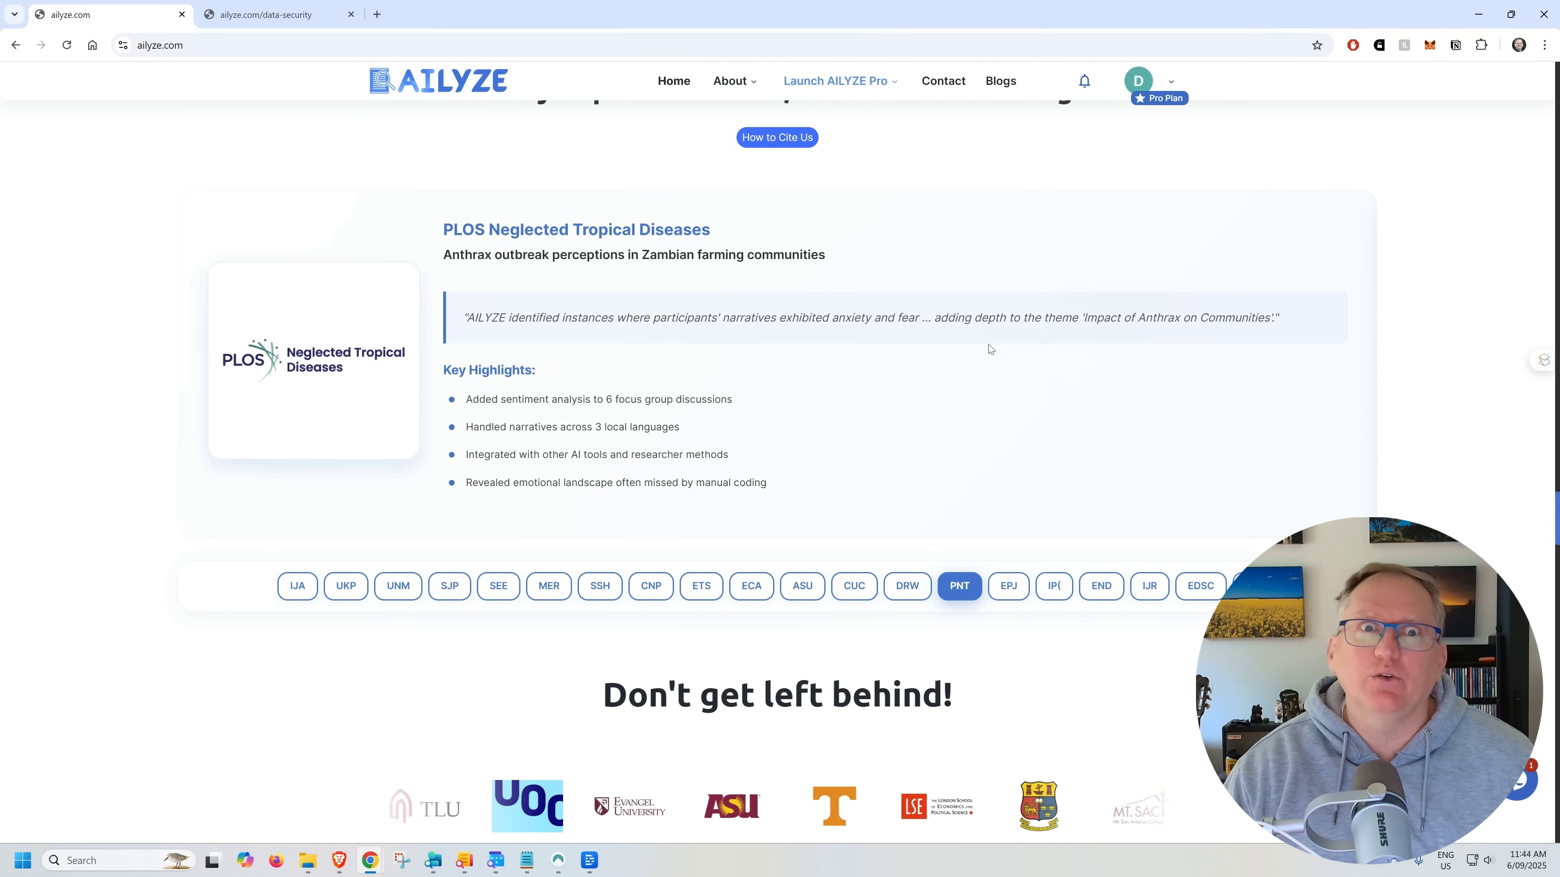
Switch to the Data Security page and highlight the Logical Segregation point.
scroll(1254, 324, down, 8)
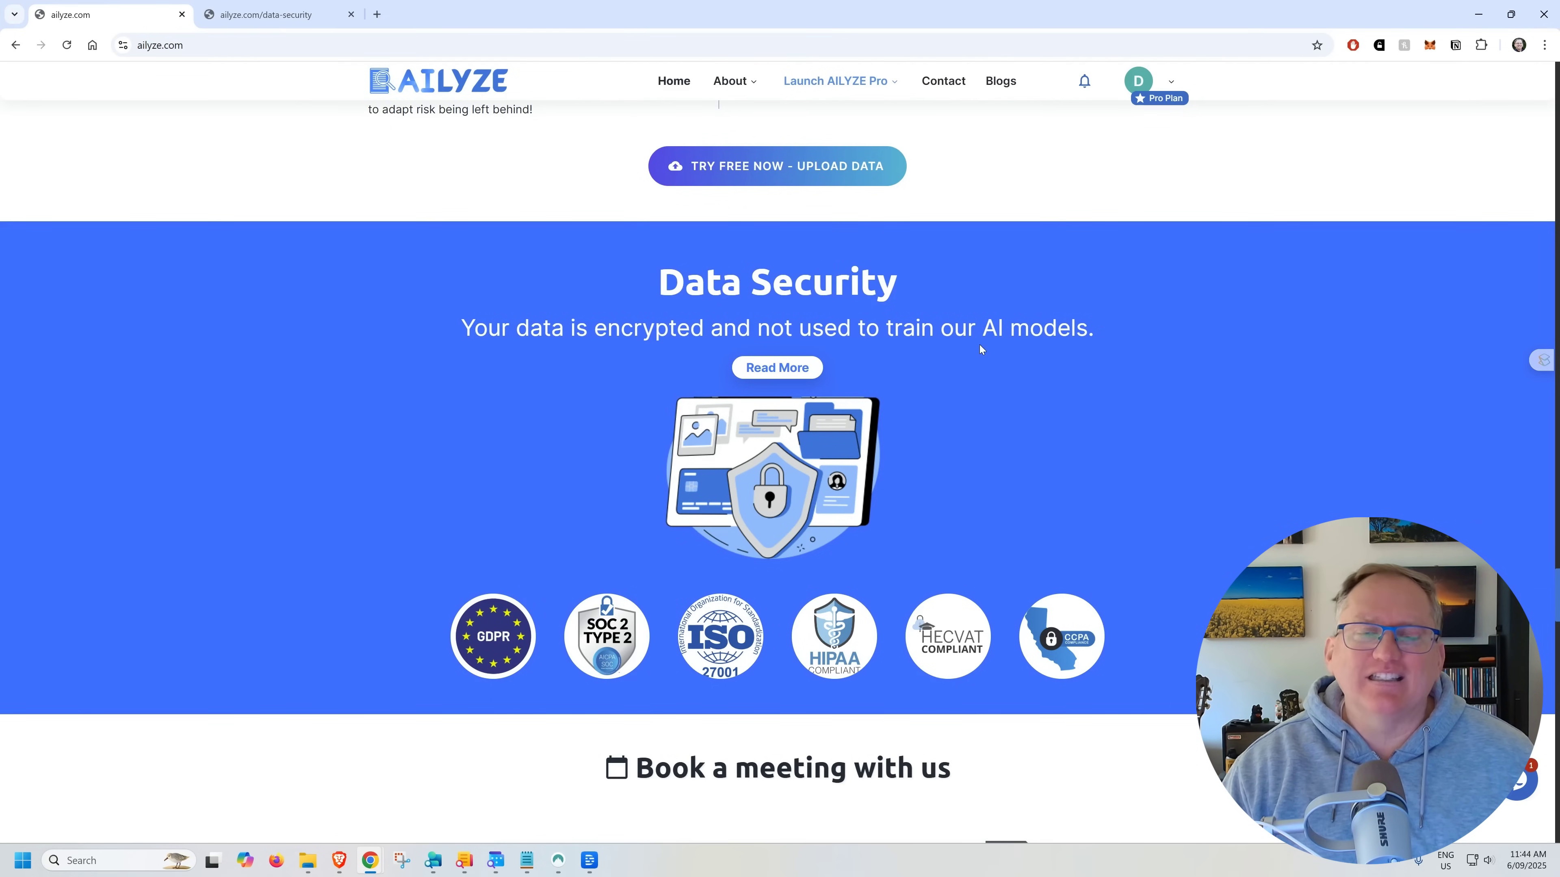
key(ctrl+Tab)
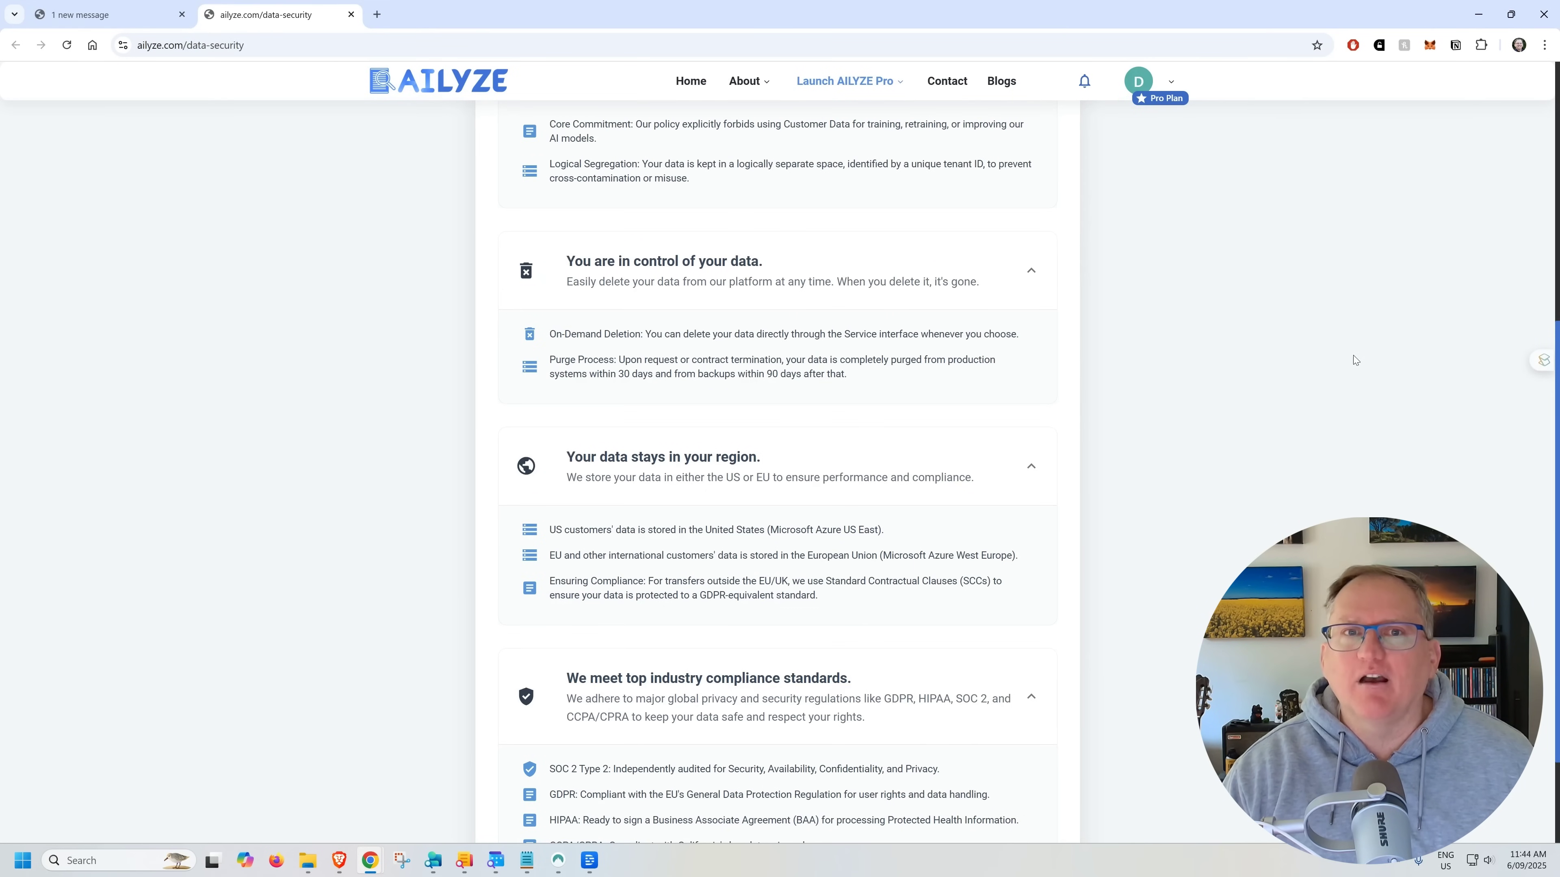
scroll(1353, 354, up, 5)
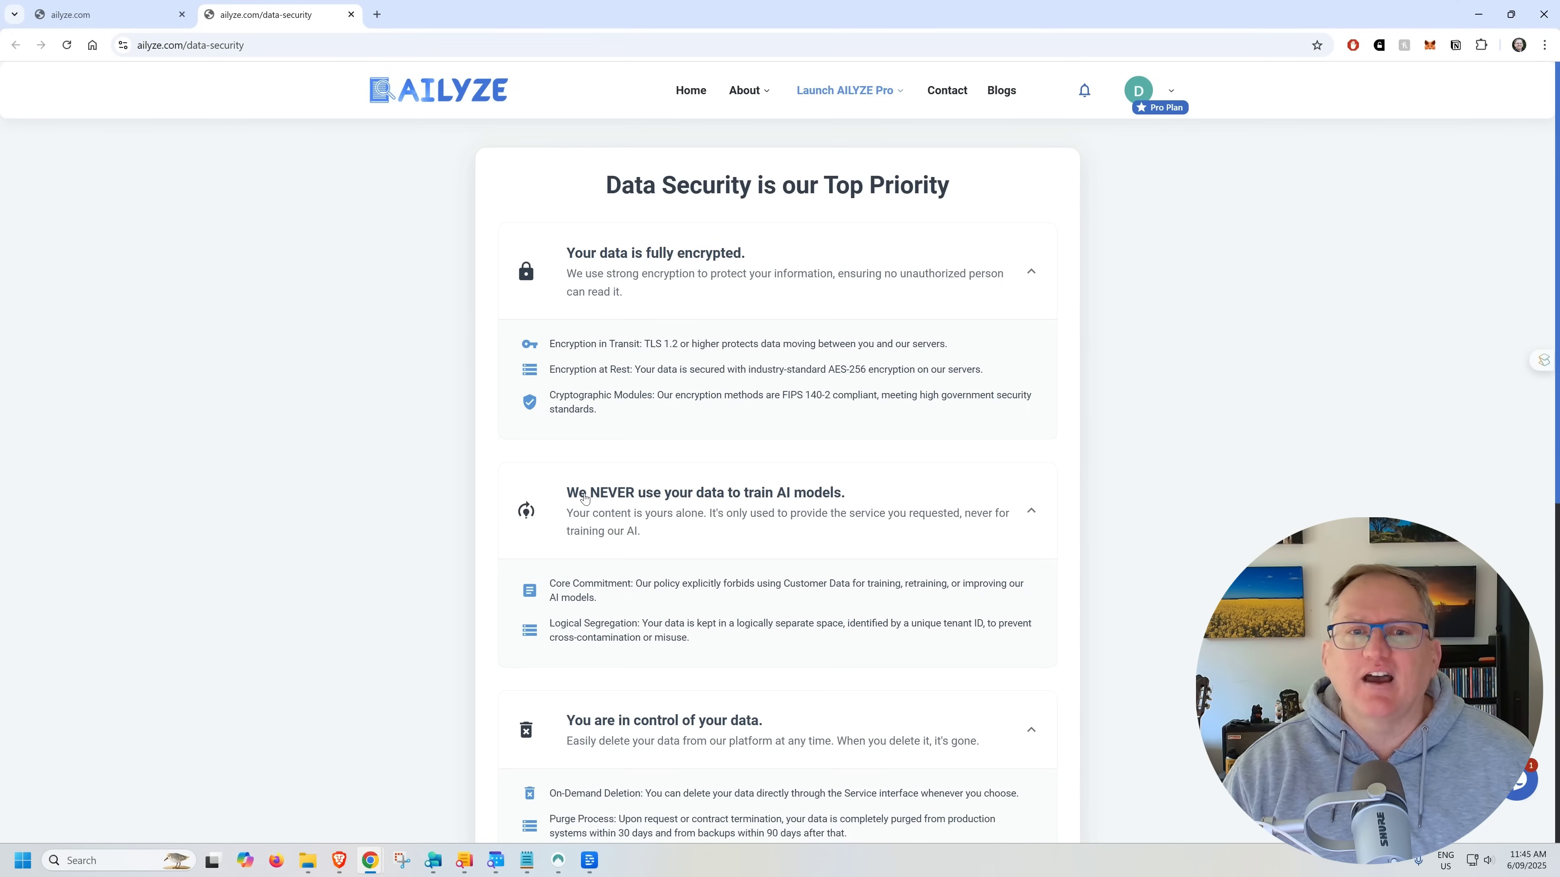
drag(550, 623, 641, 625)
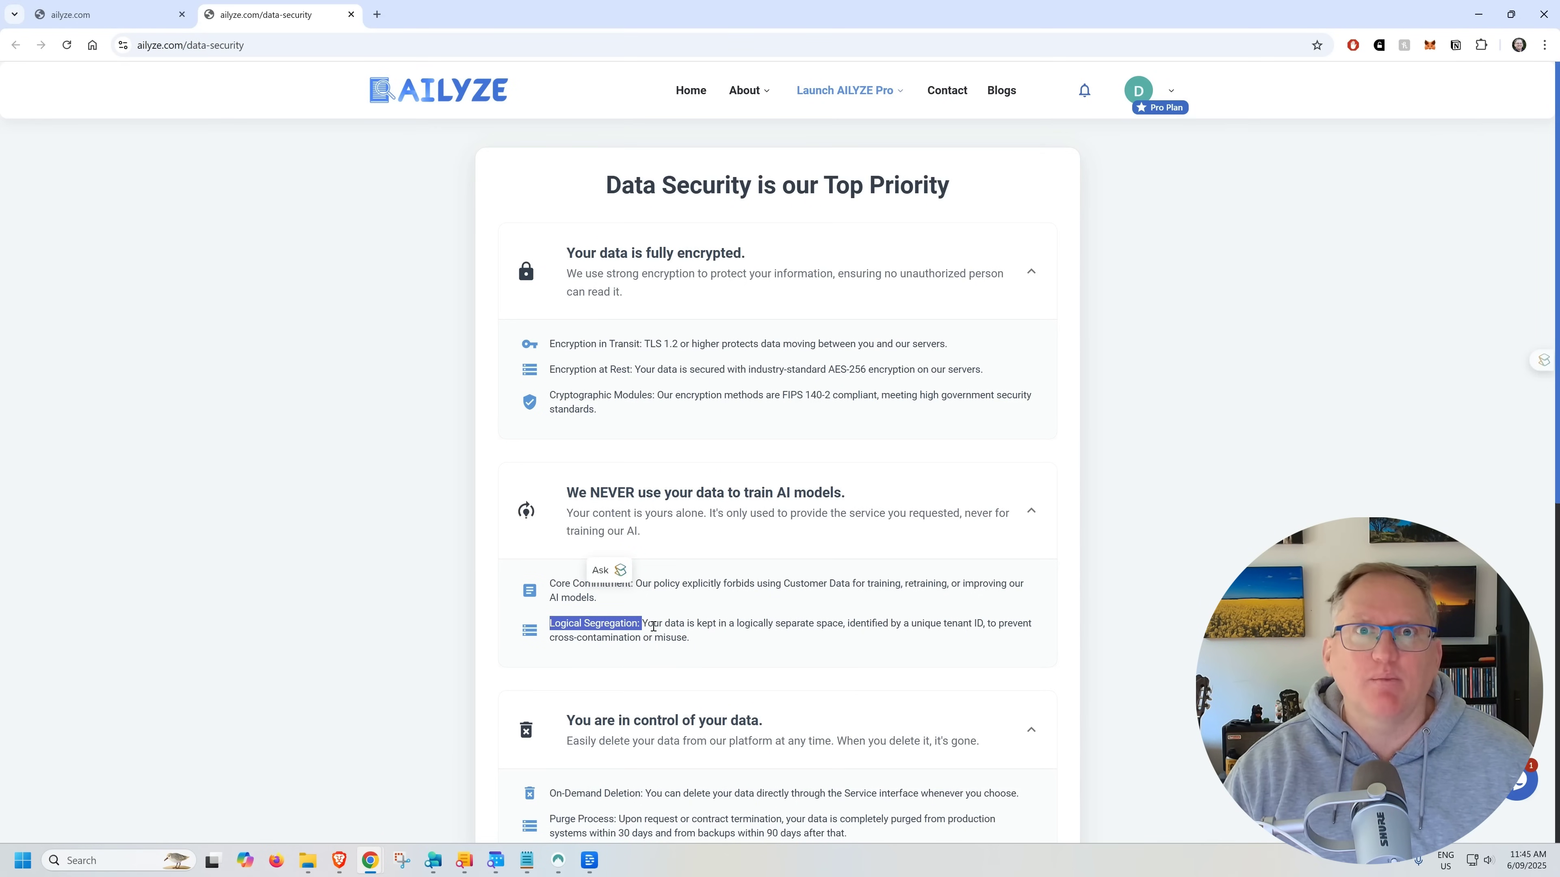
Highlight the US customers' data storage line and the EU and international customers phrase.
scroll(818, 547, down, 5)
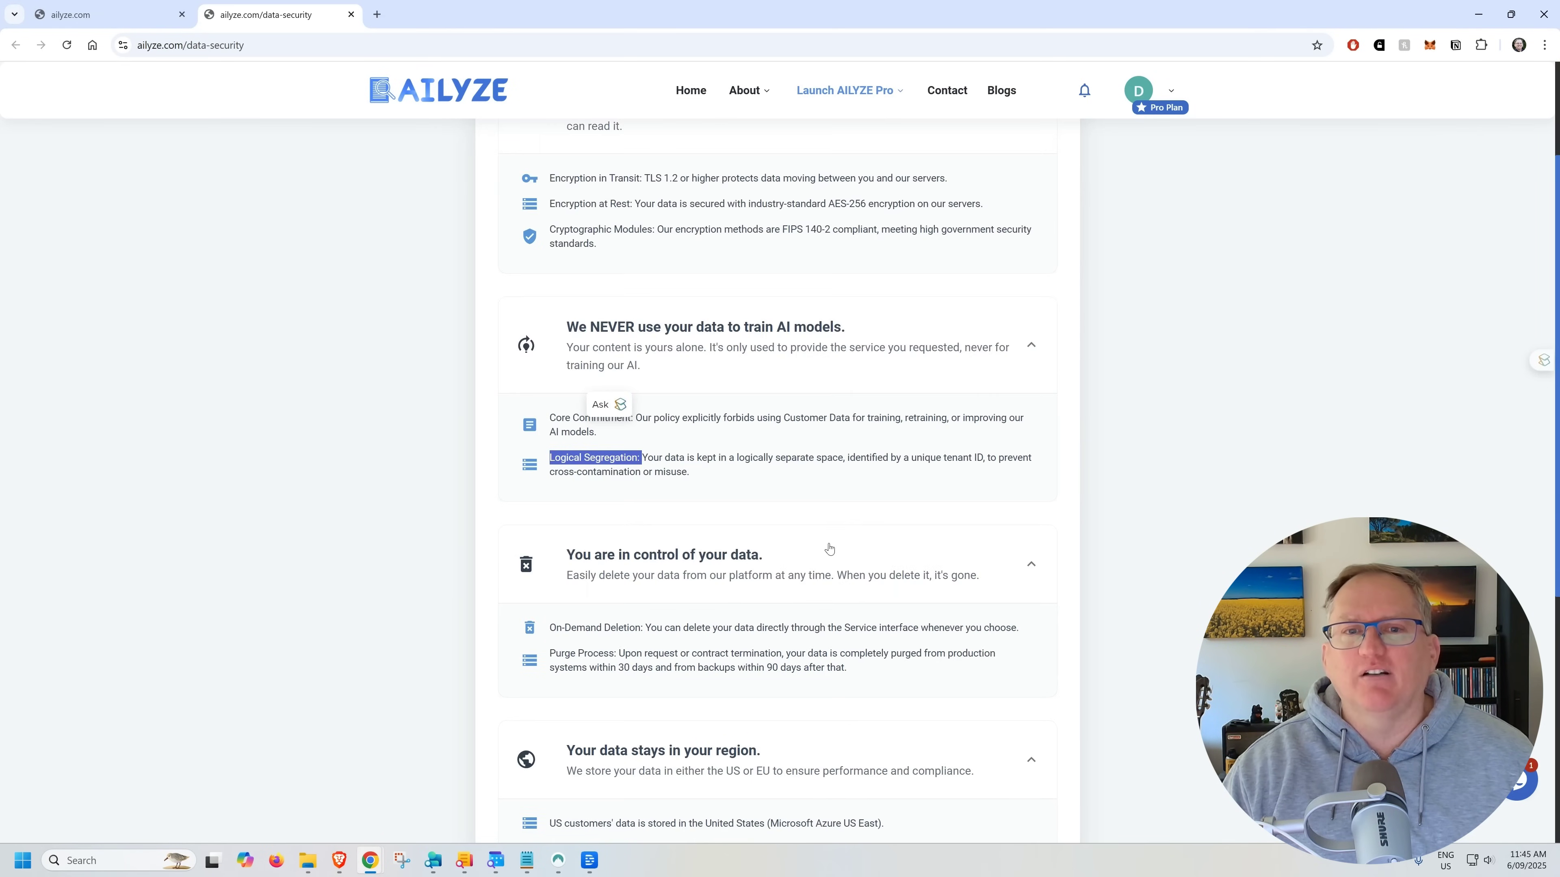
scroll(856, 526, down, 3)
click(903, 352)
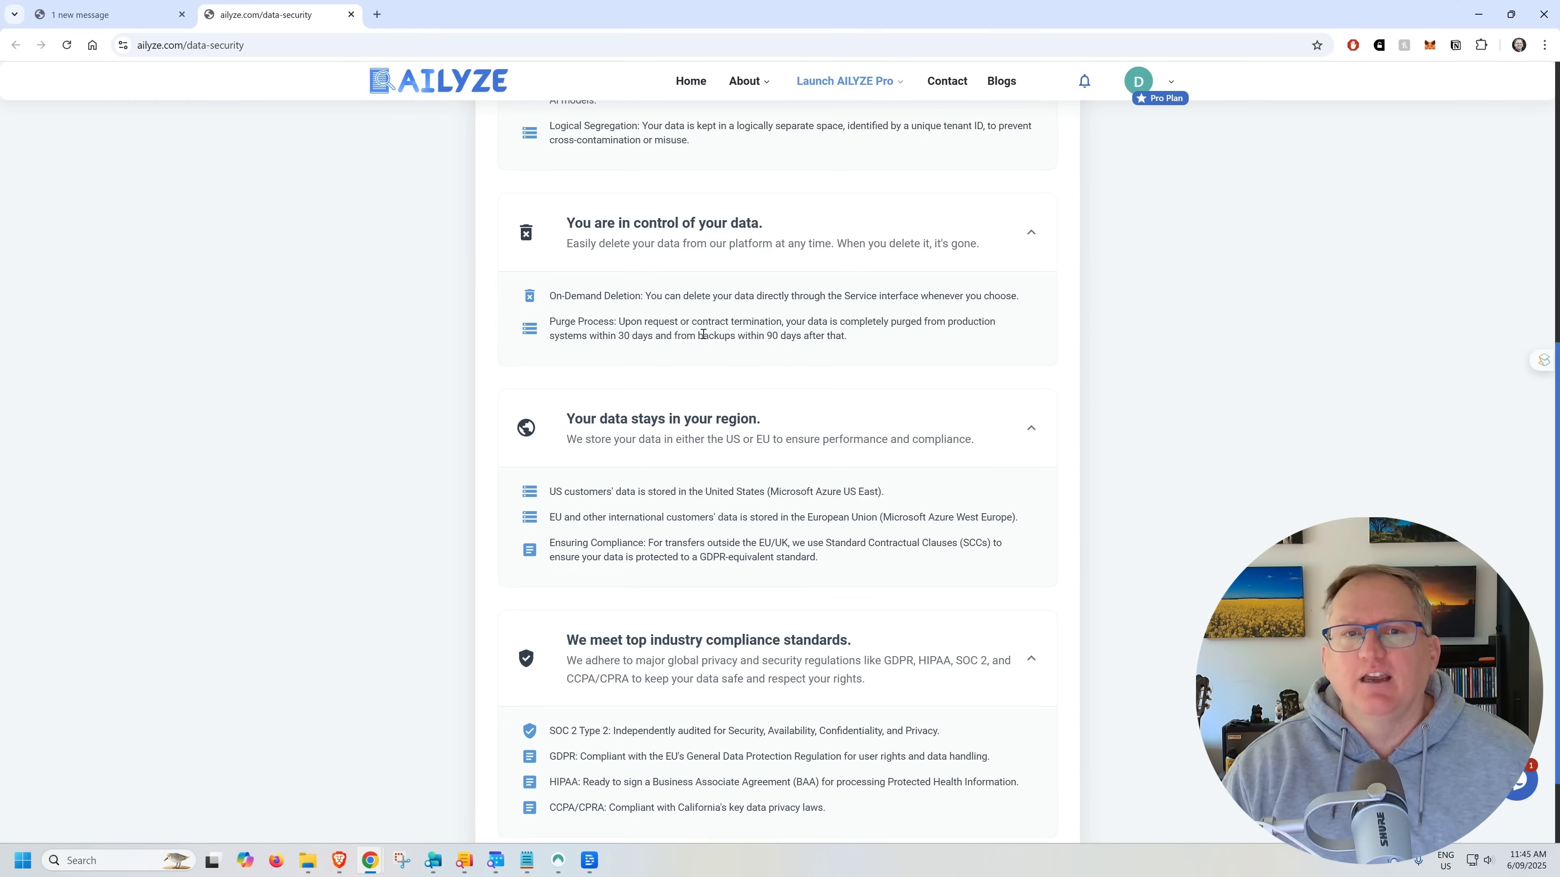
drag(552, 492, 754, 492)
drag(549, 517, 718, 519)
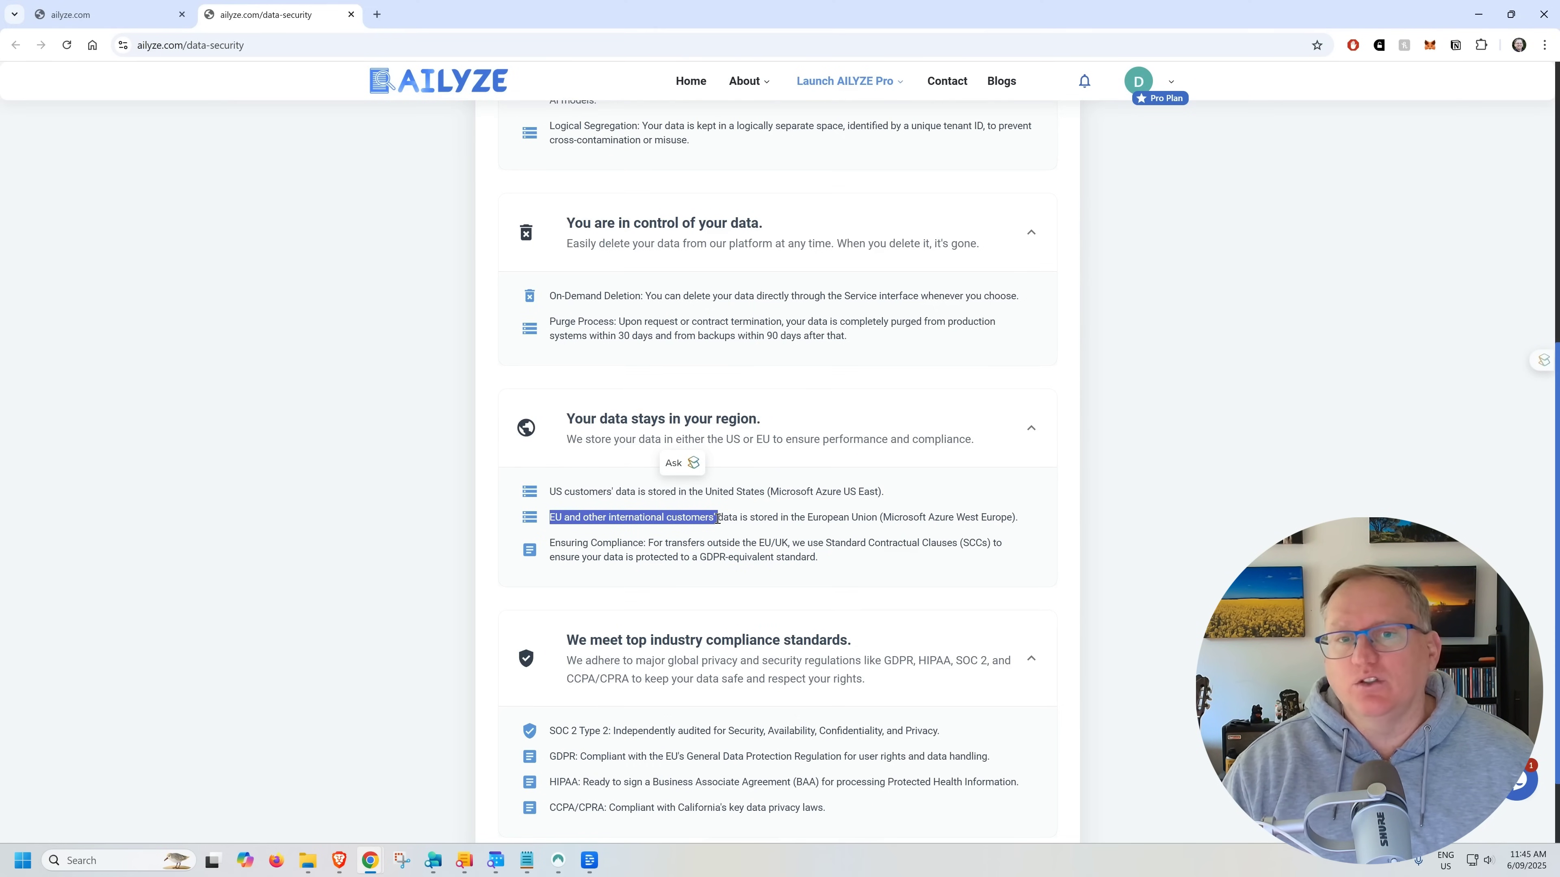
Highlight that EU and international customers' data stays in the European Union, then open the account menu.
scroll(718, 519, down, 3)
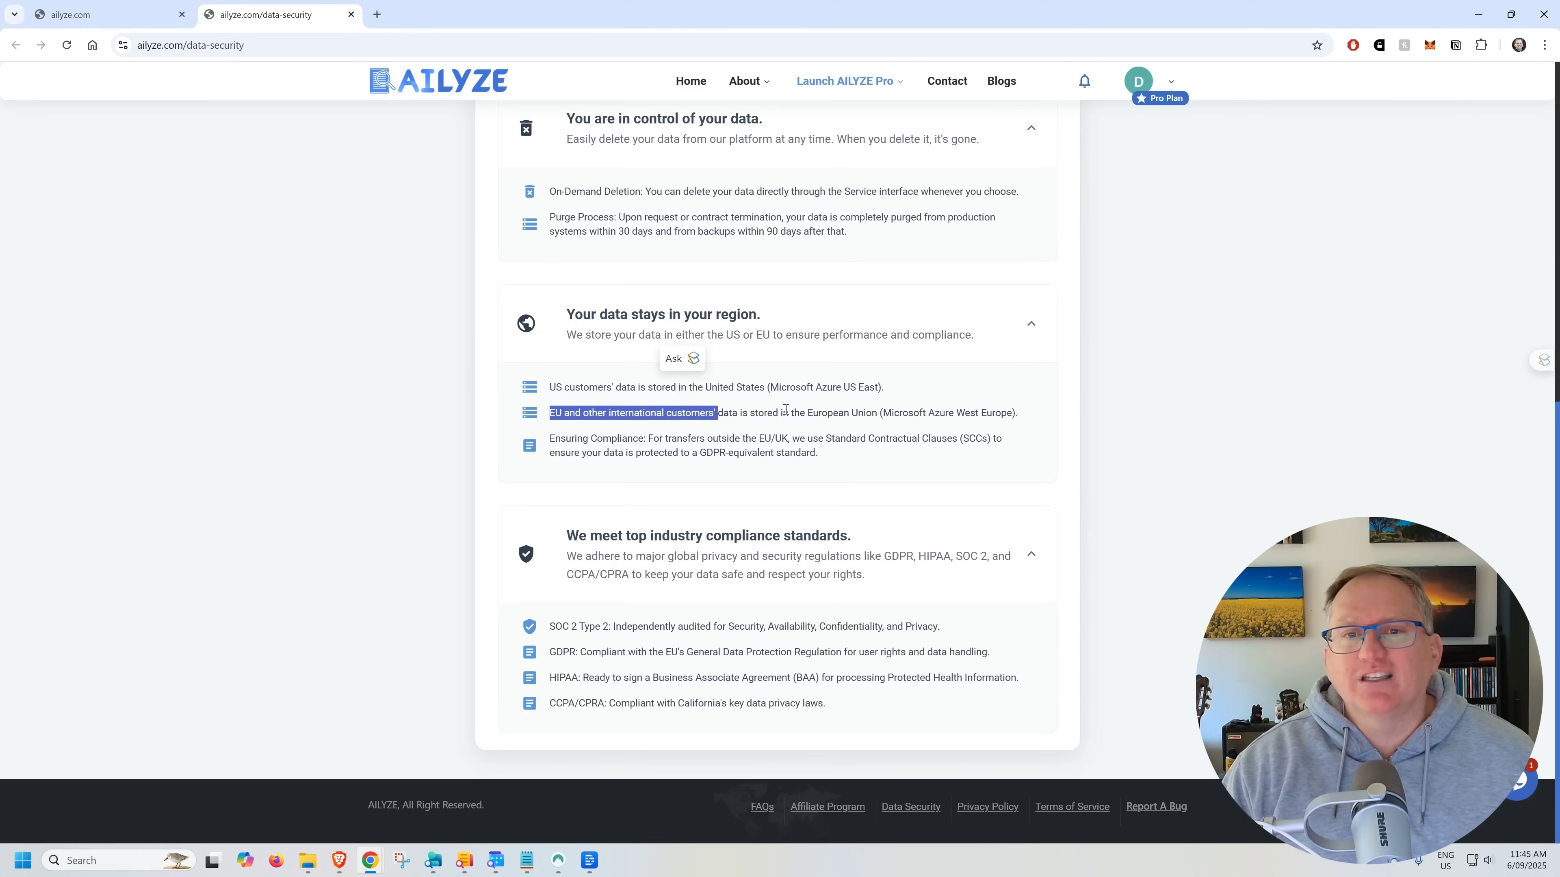
click(724, 410)
drag(716, 411, 877, 418)
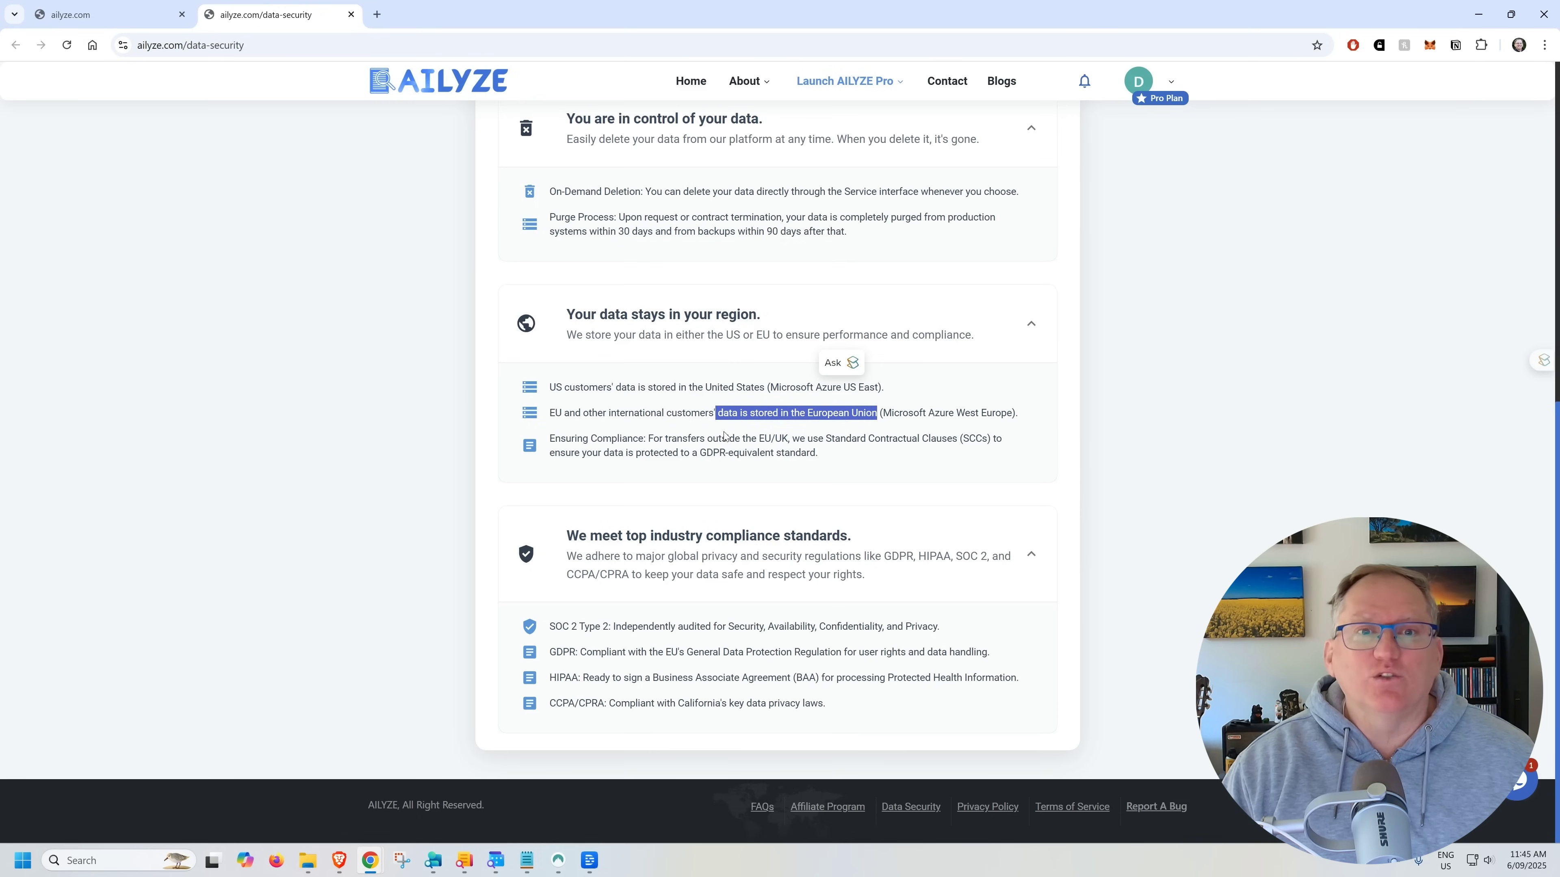
click(556, 412)
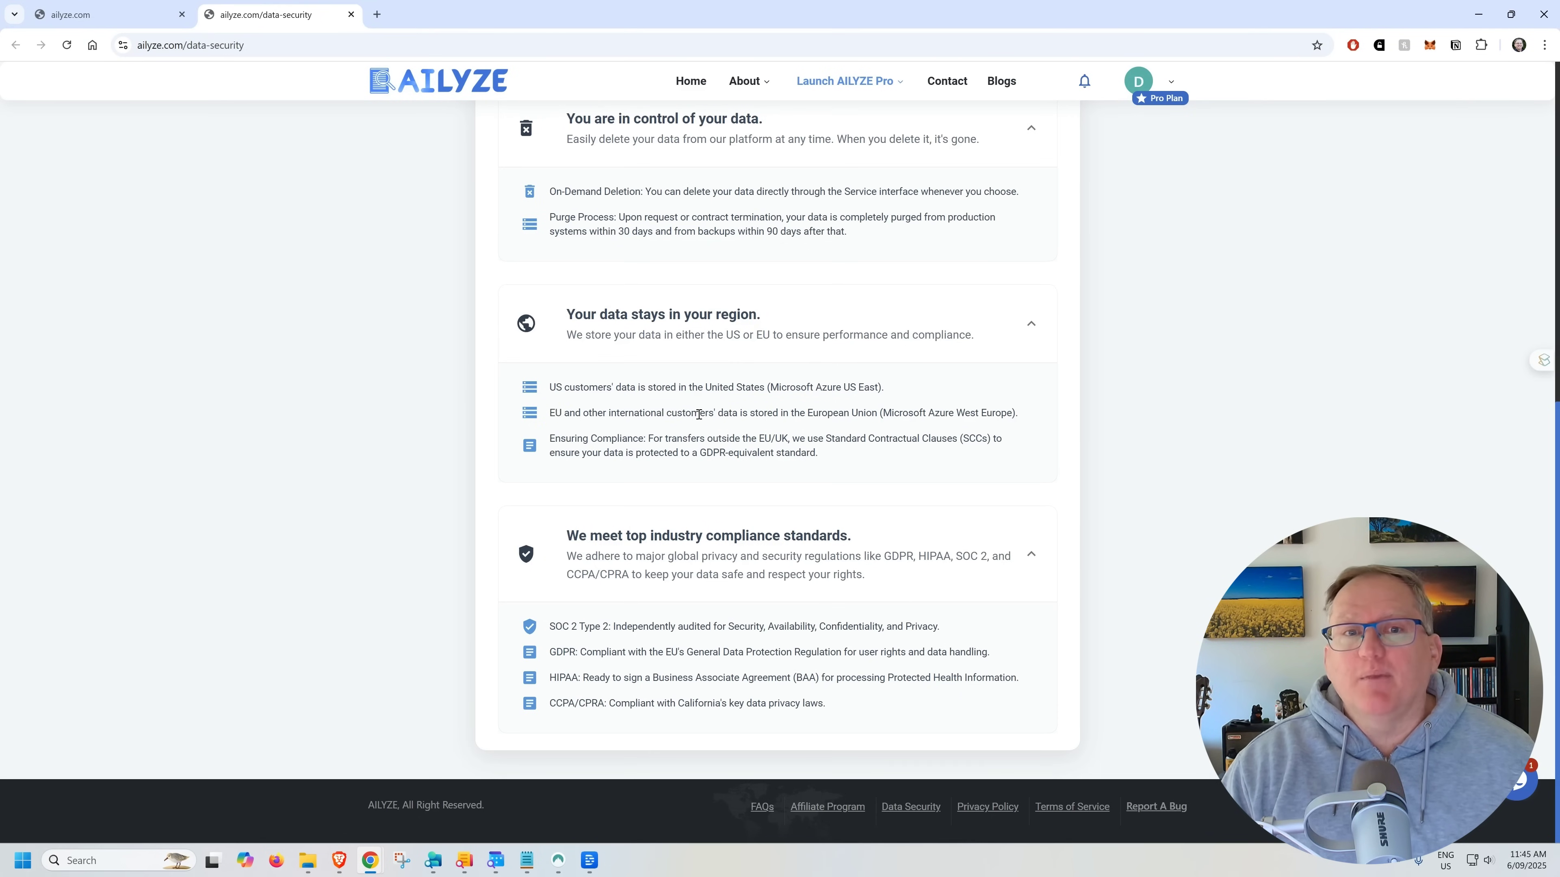
drag(709, 413, 548, 422)
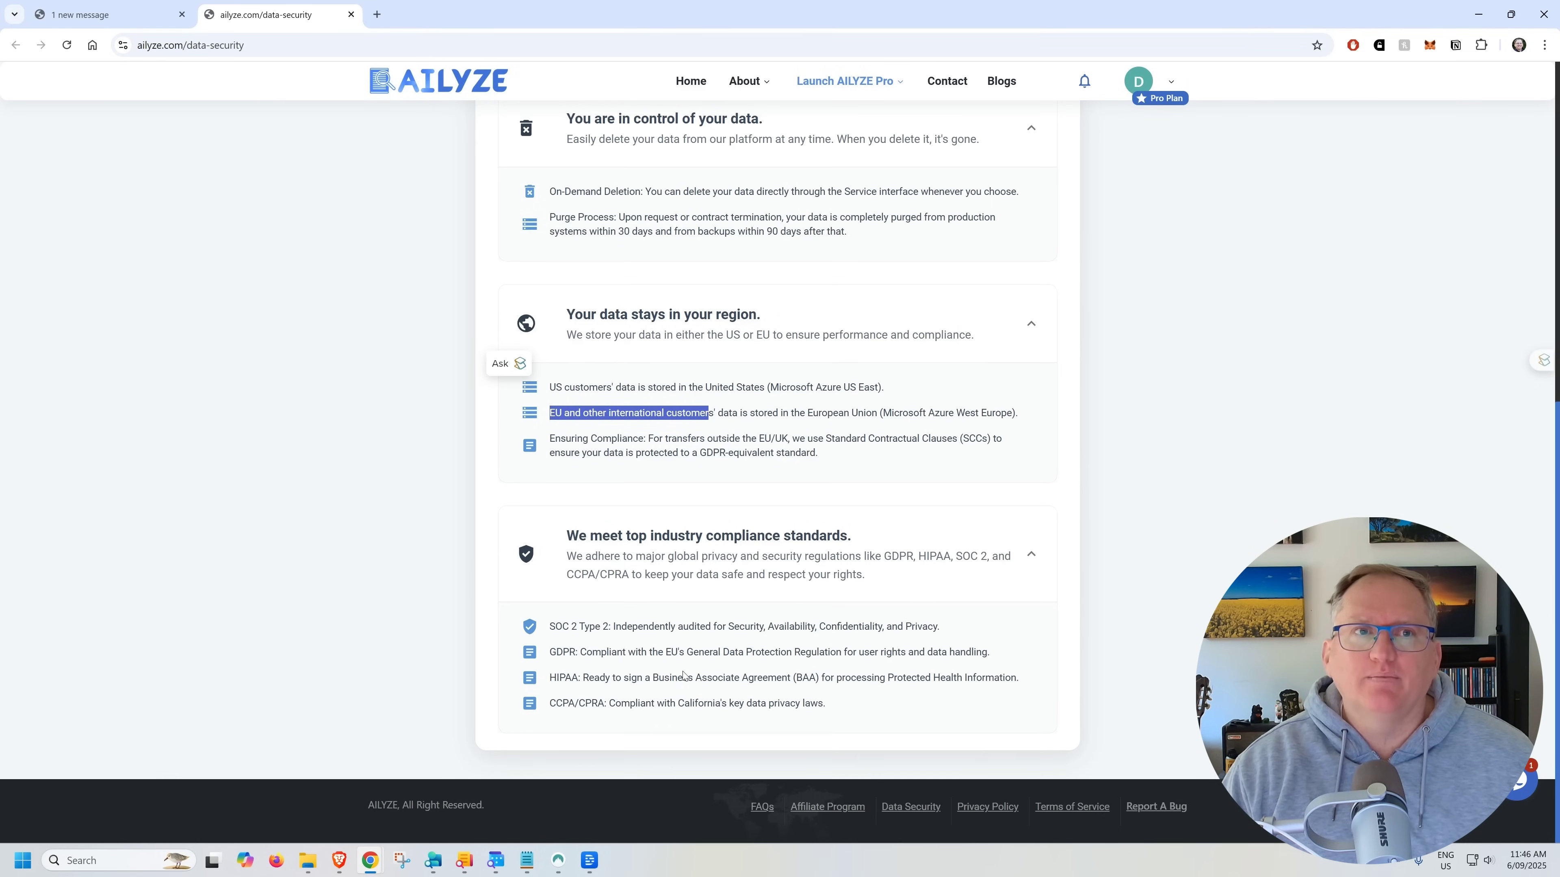
click(1146, 81)
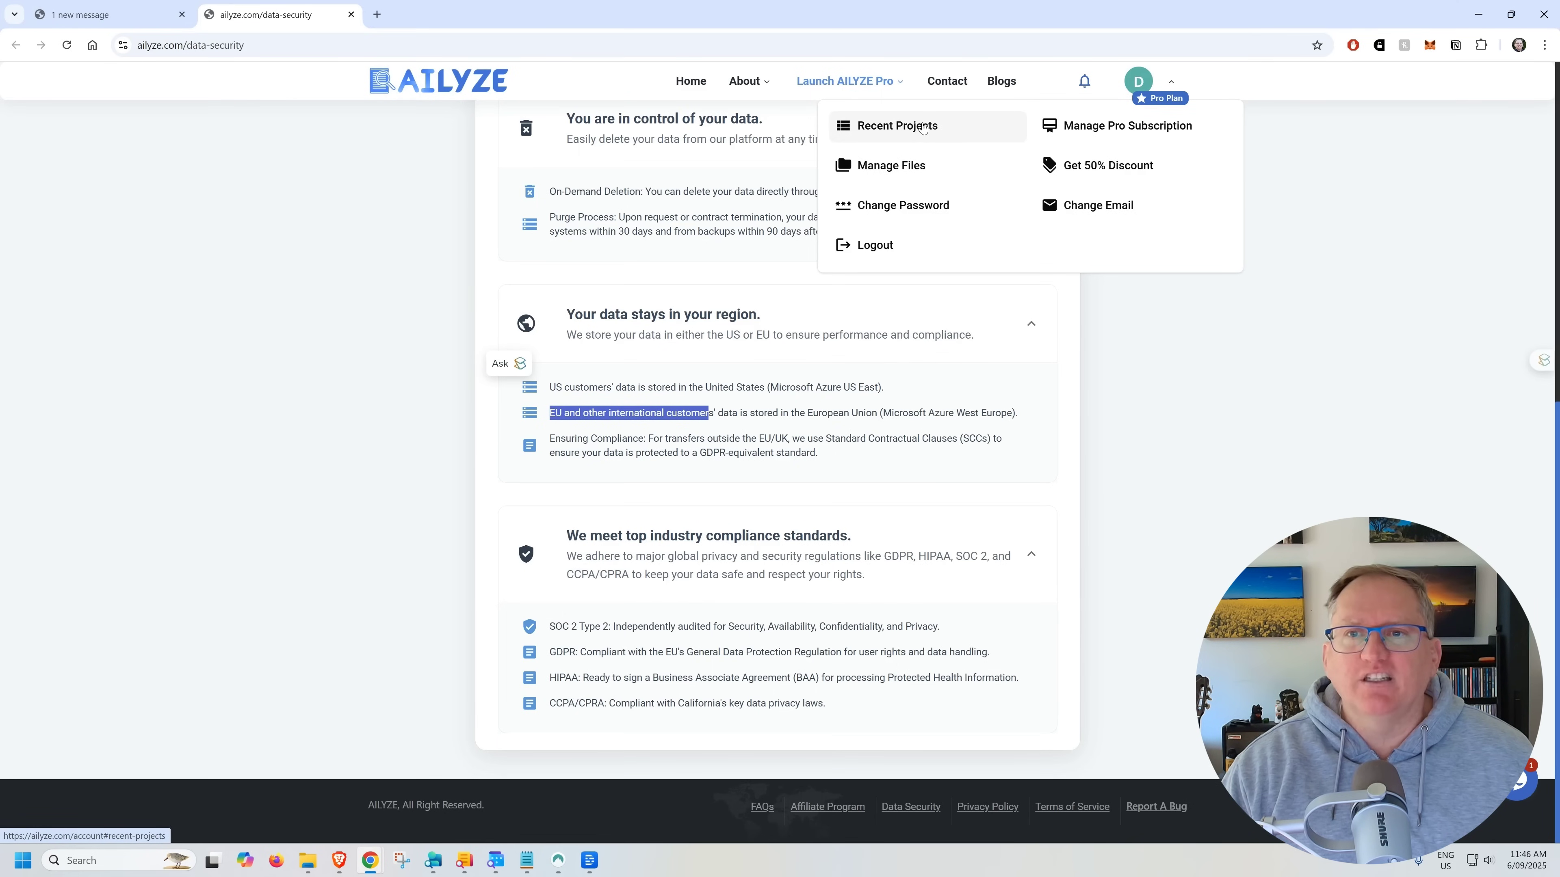
Close the Data Security tab with Ctrl+W to return to the Launch AILYZE Pro workspace.
mouse_move(824, 81)
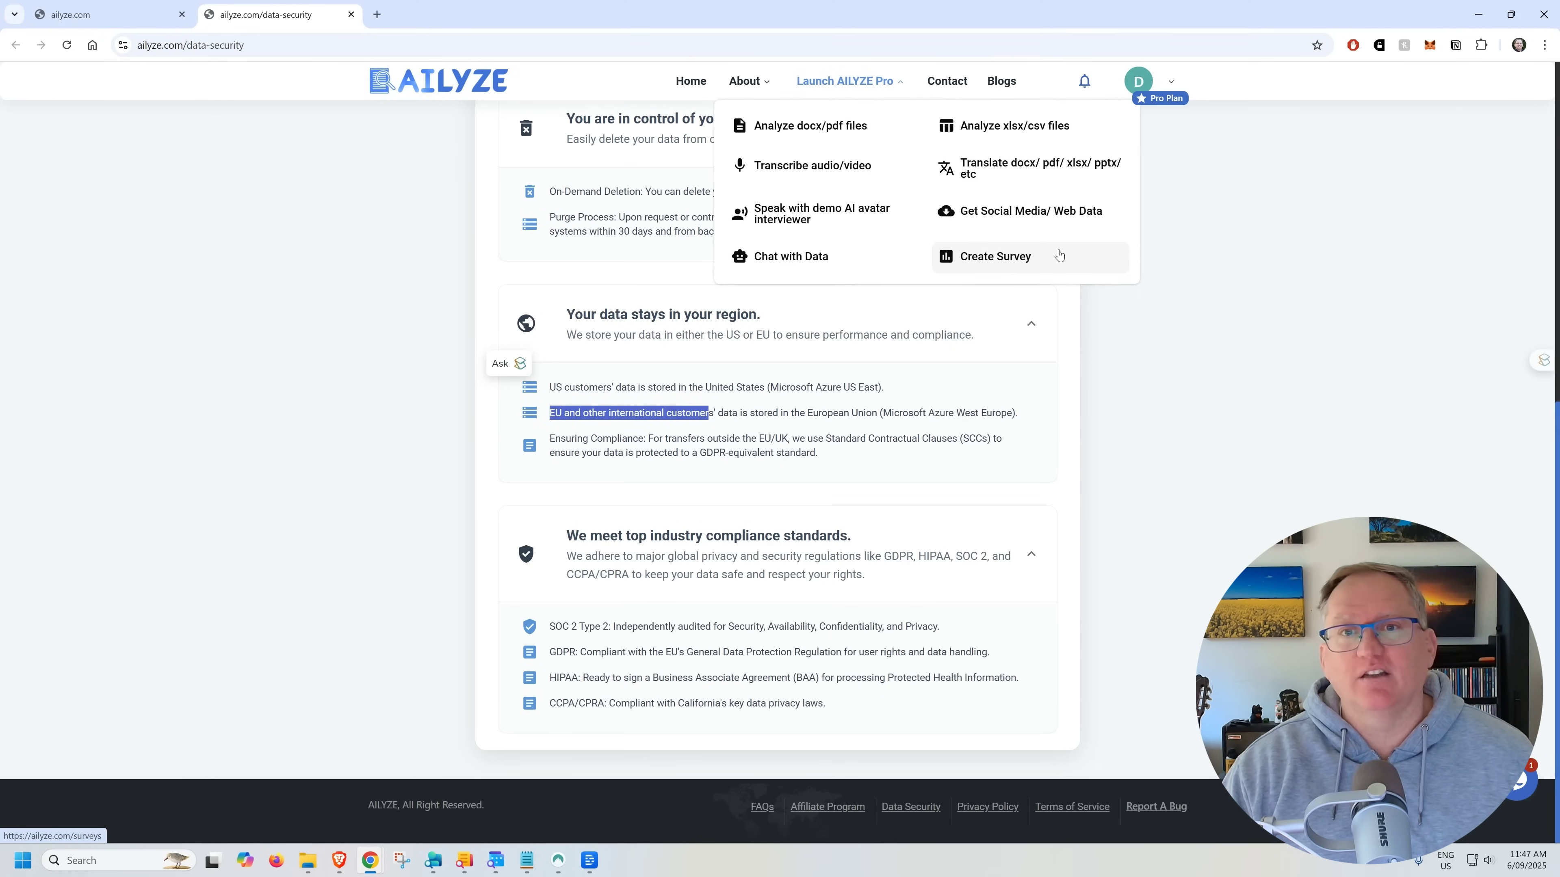
key(ctrl+w)
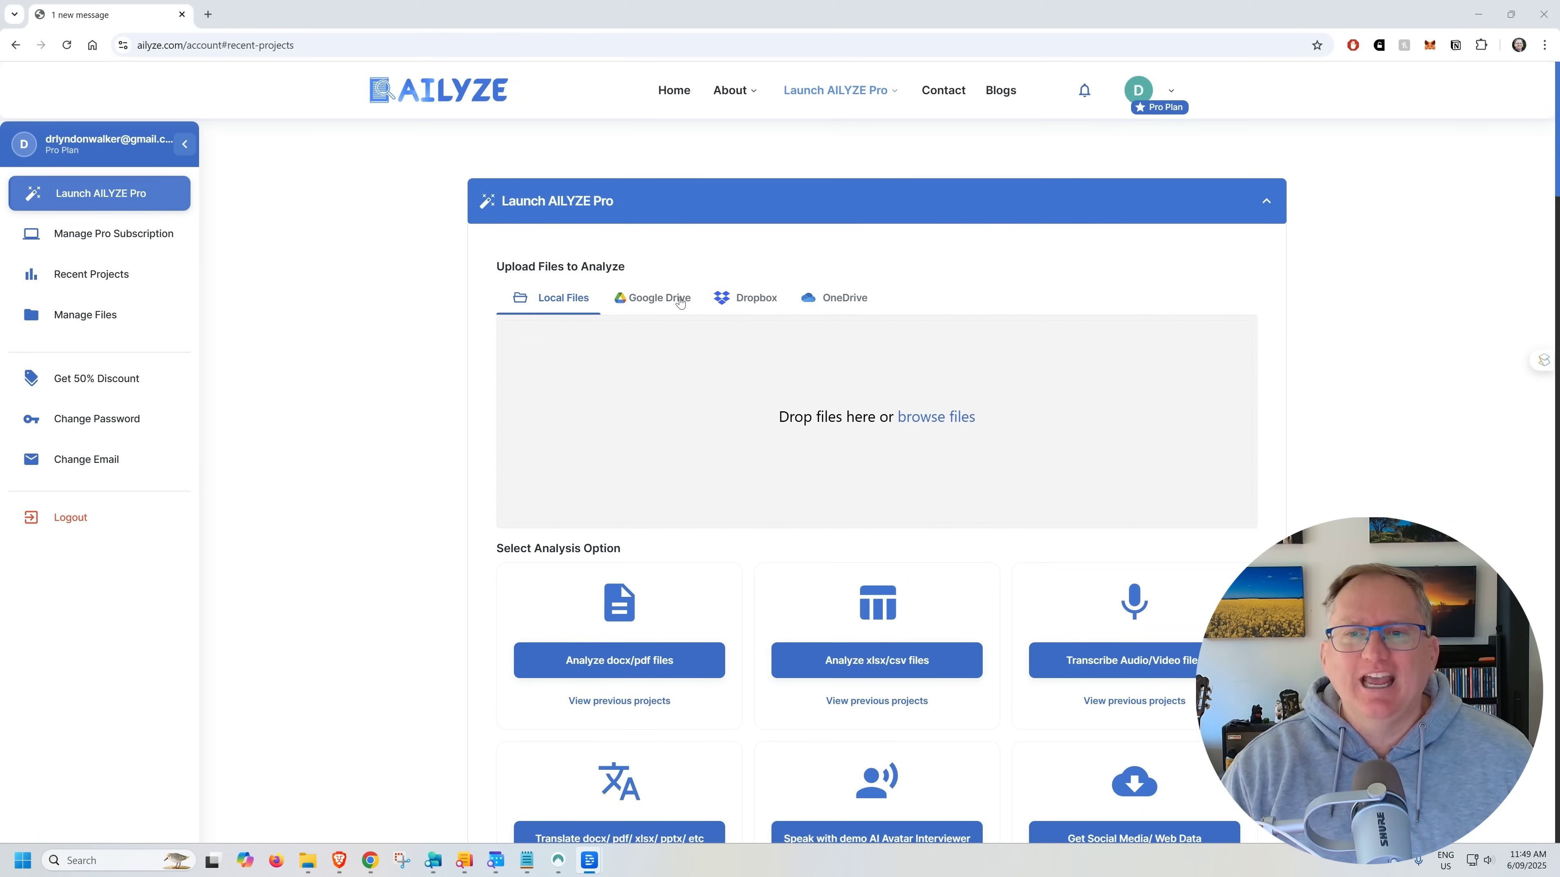
Scroll down to the analysis type options with interview_1–3.docx selected.
scroll(1007, 469, down, 3)
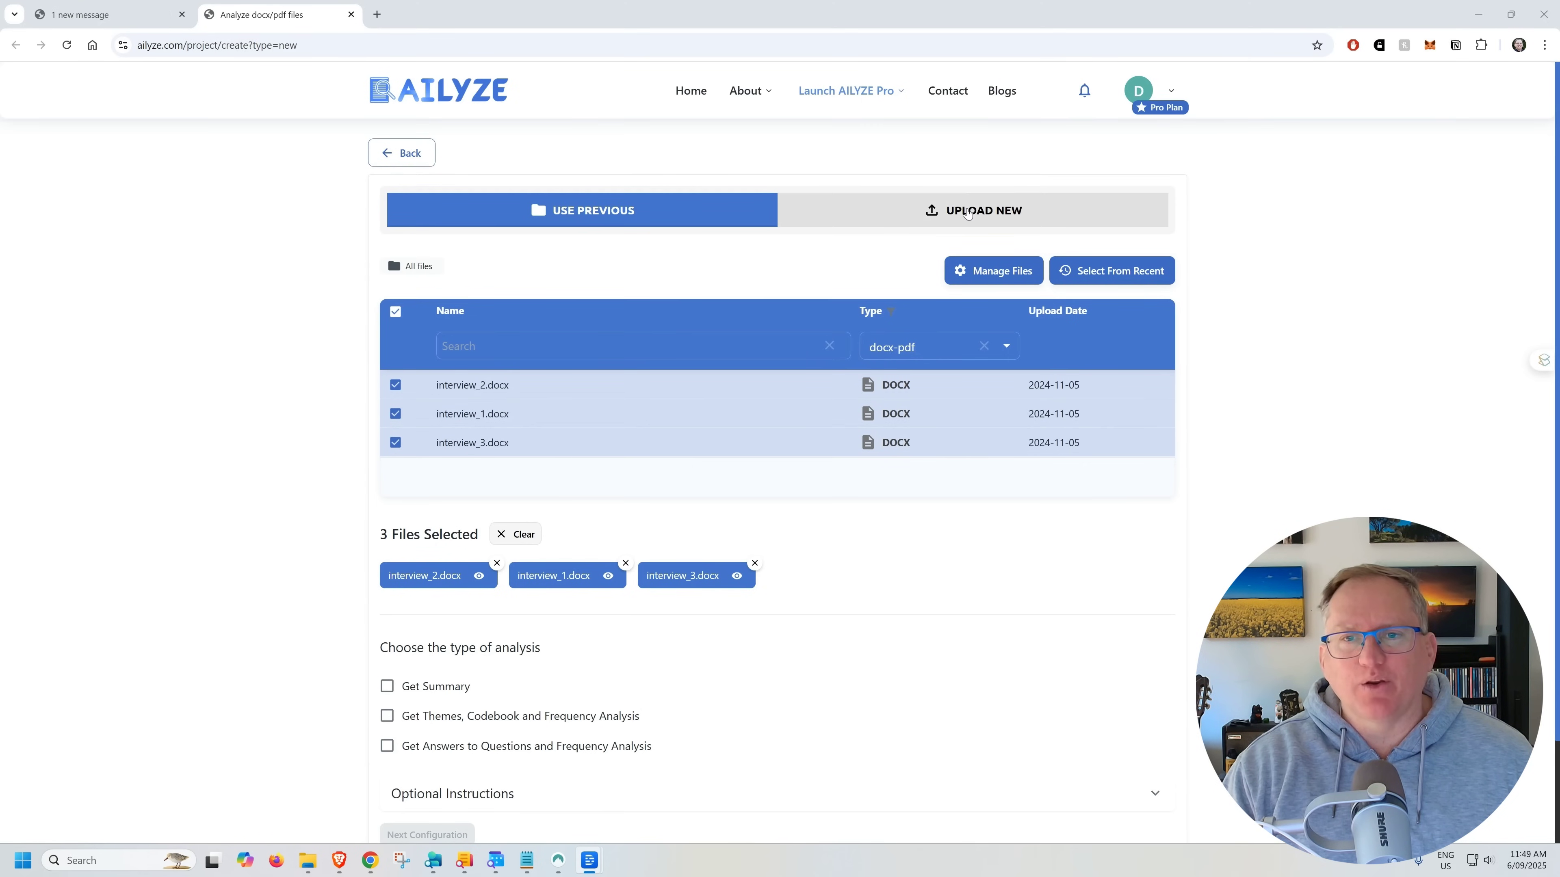
Select the Summary, Themes/Codebook with frequency, and Answers to Questions with frequency analyses.
scroll(808, 330, down, 2)
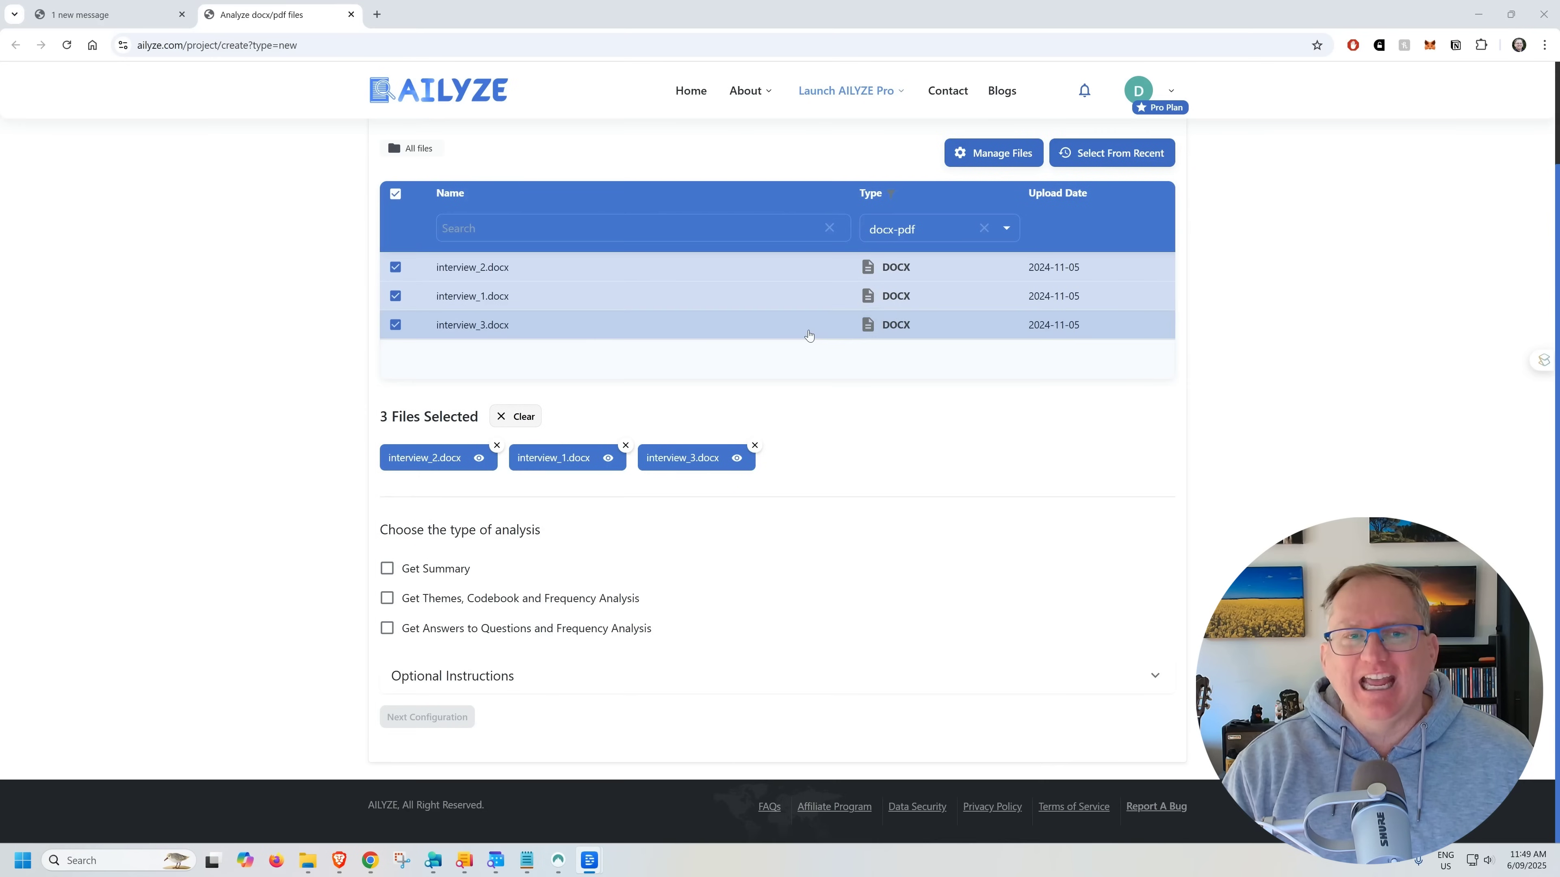
click(387, 569)
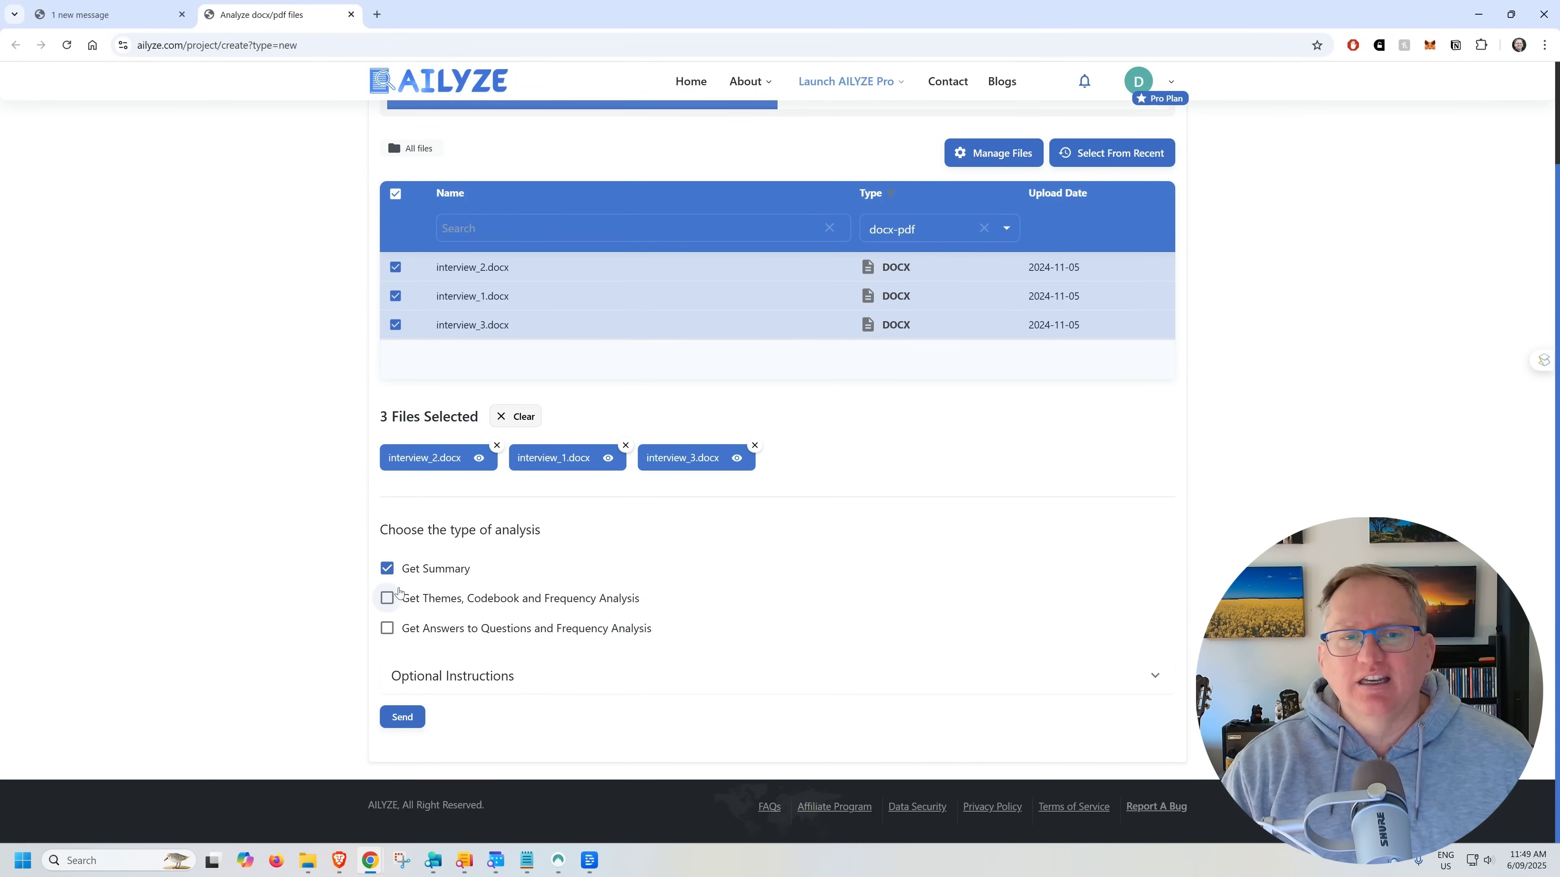
click(386, 599)
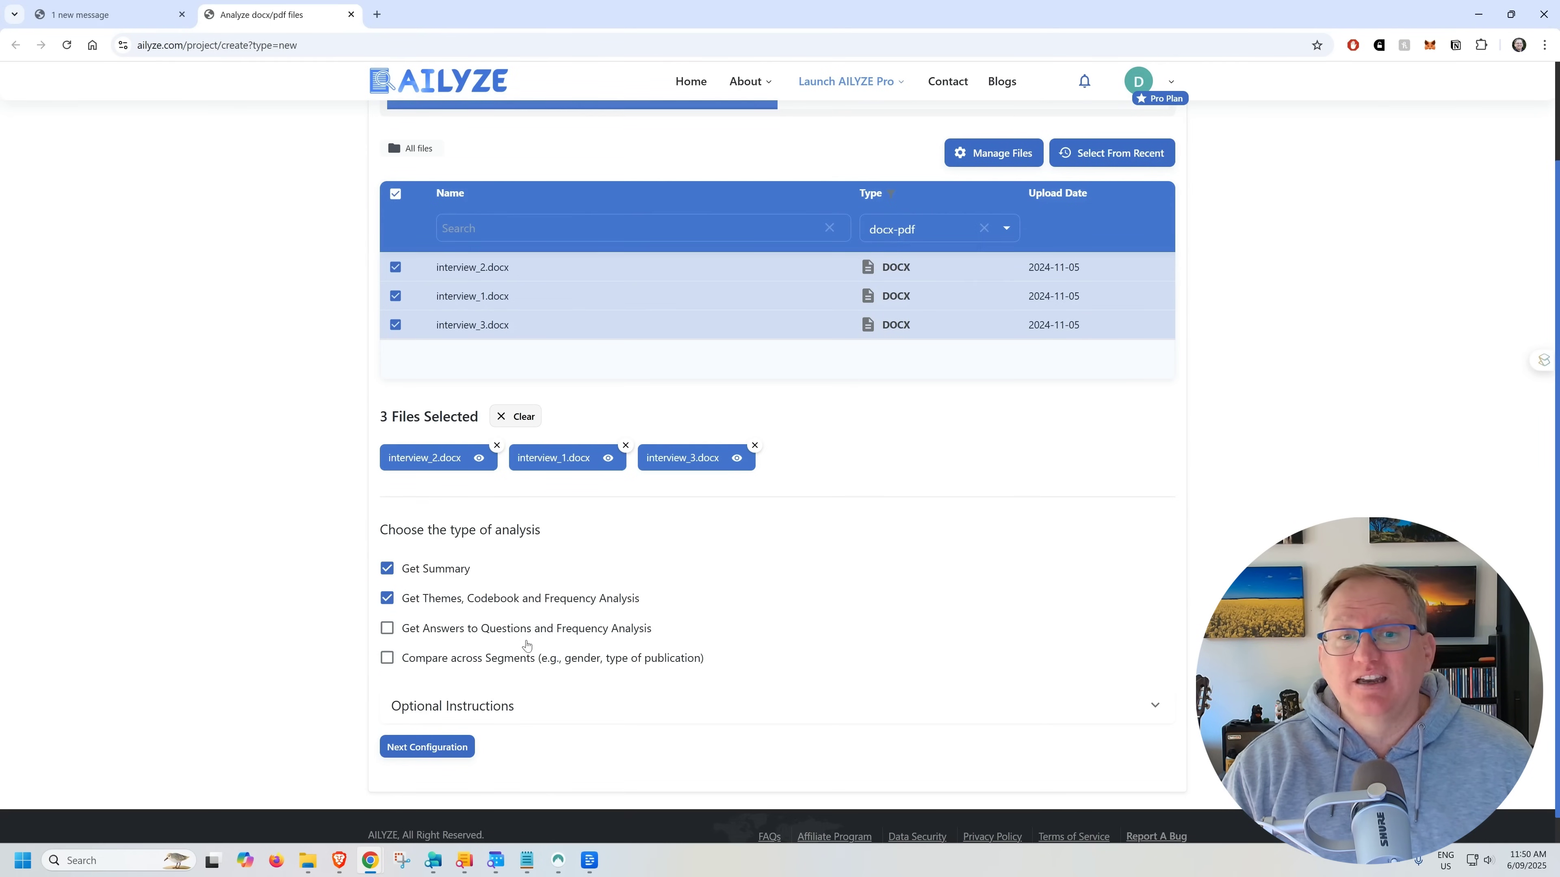
click(433, 631)
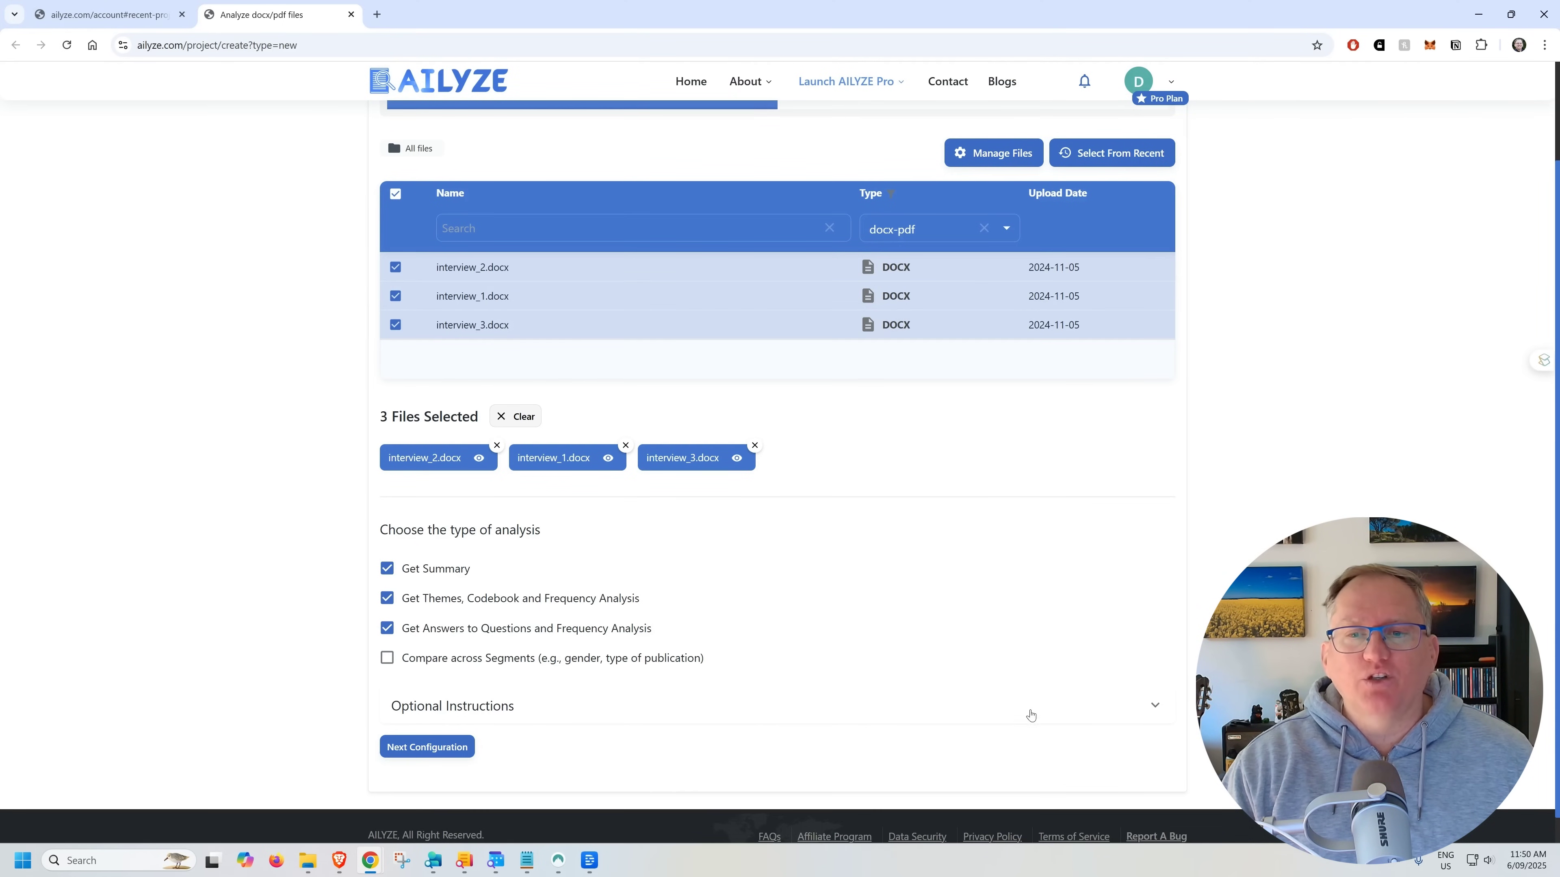
Expand Optional Instructions and turn on AI-generated themes.
click(1153, 705)
scroll(890, 590, down, 3)
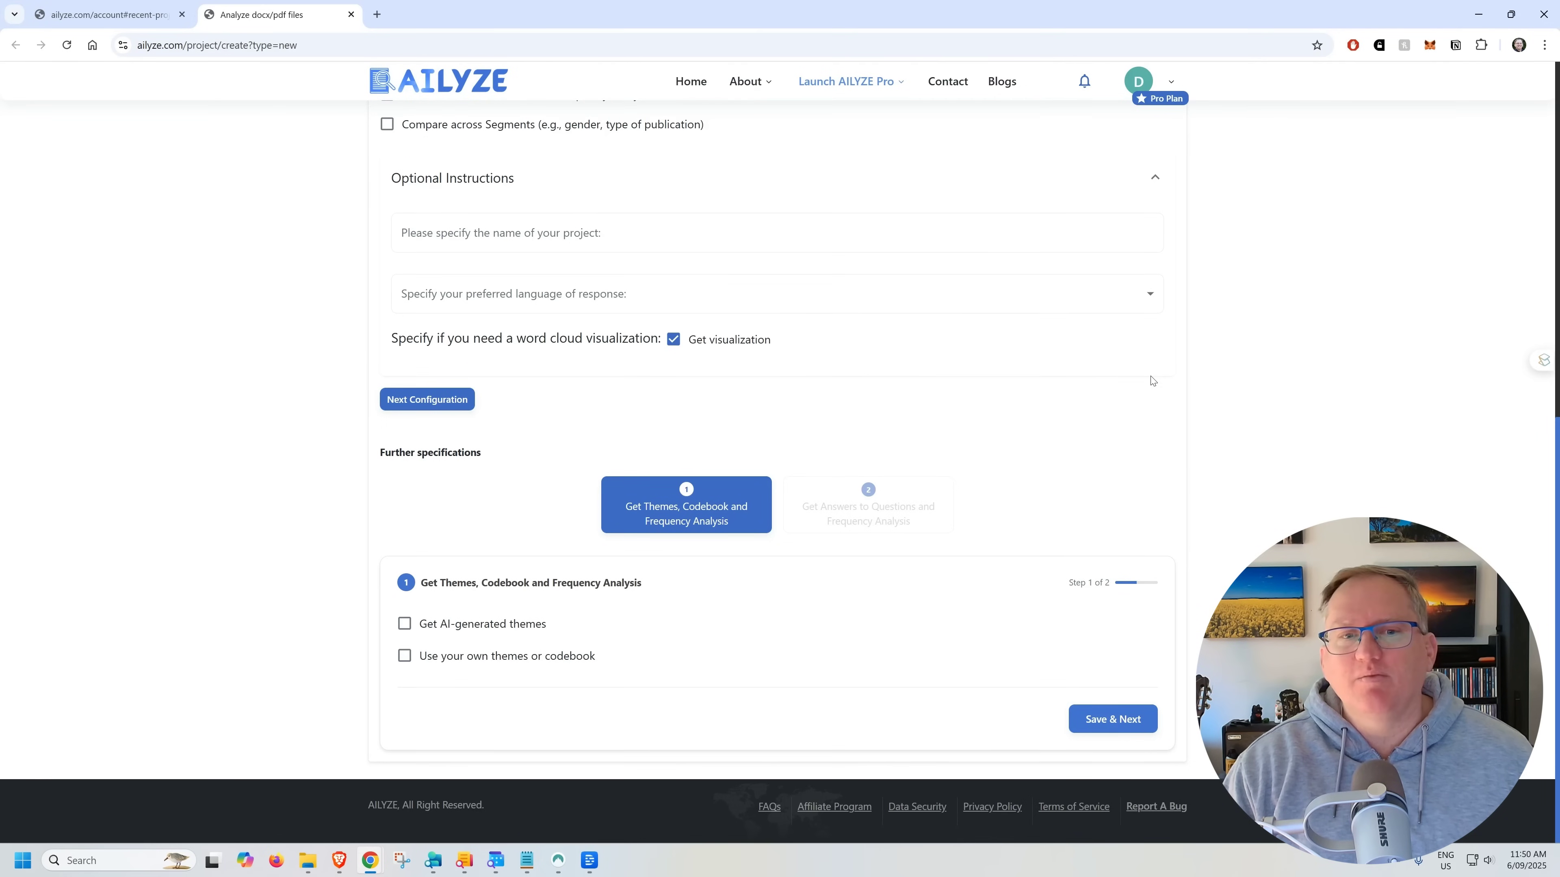
click(403, 626)
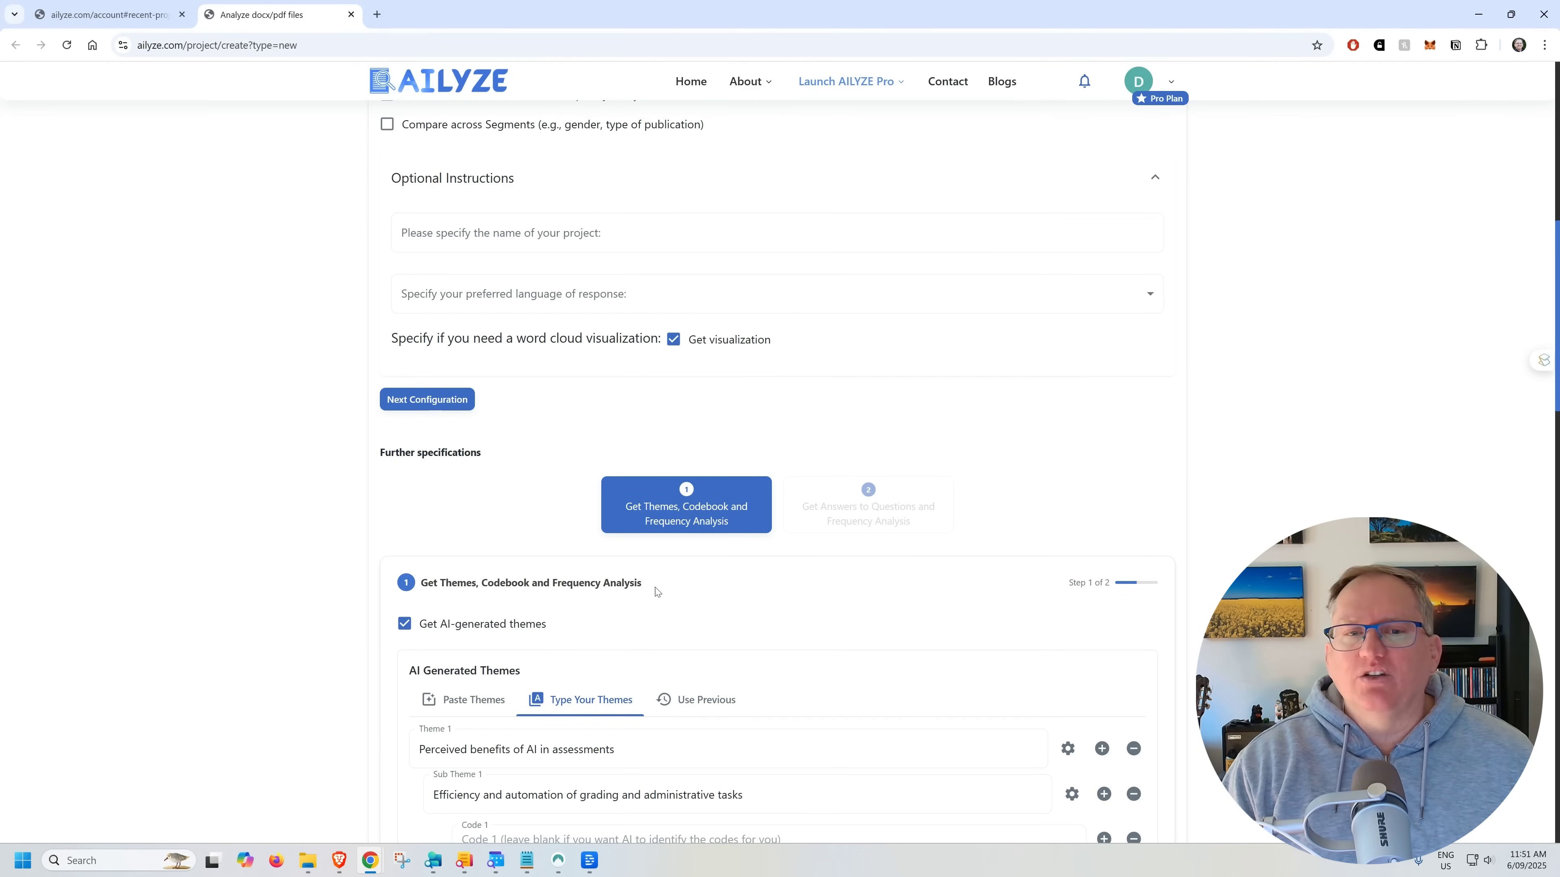
Review the generated themes and first sub-theme, then save them and move to questions.
scroll(463, 631, down, 5)
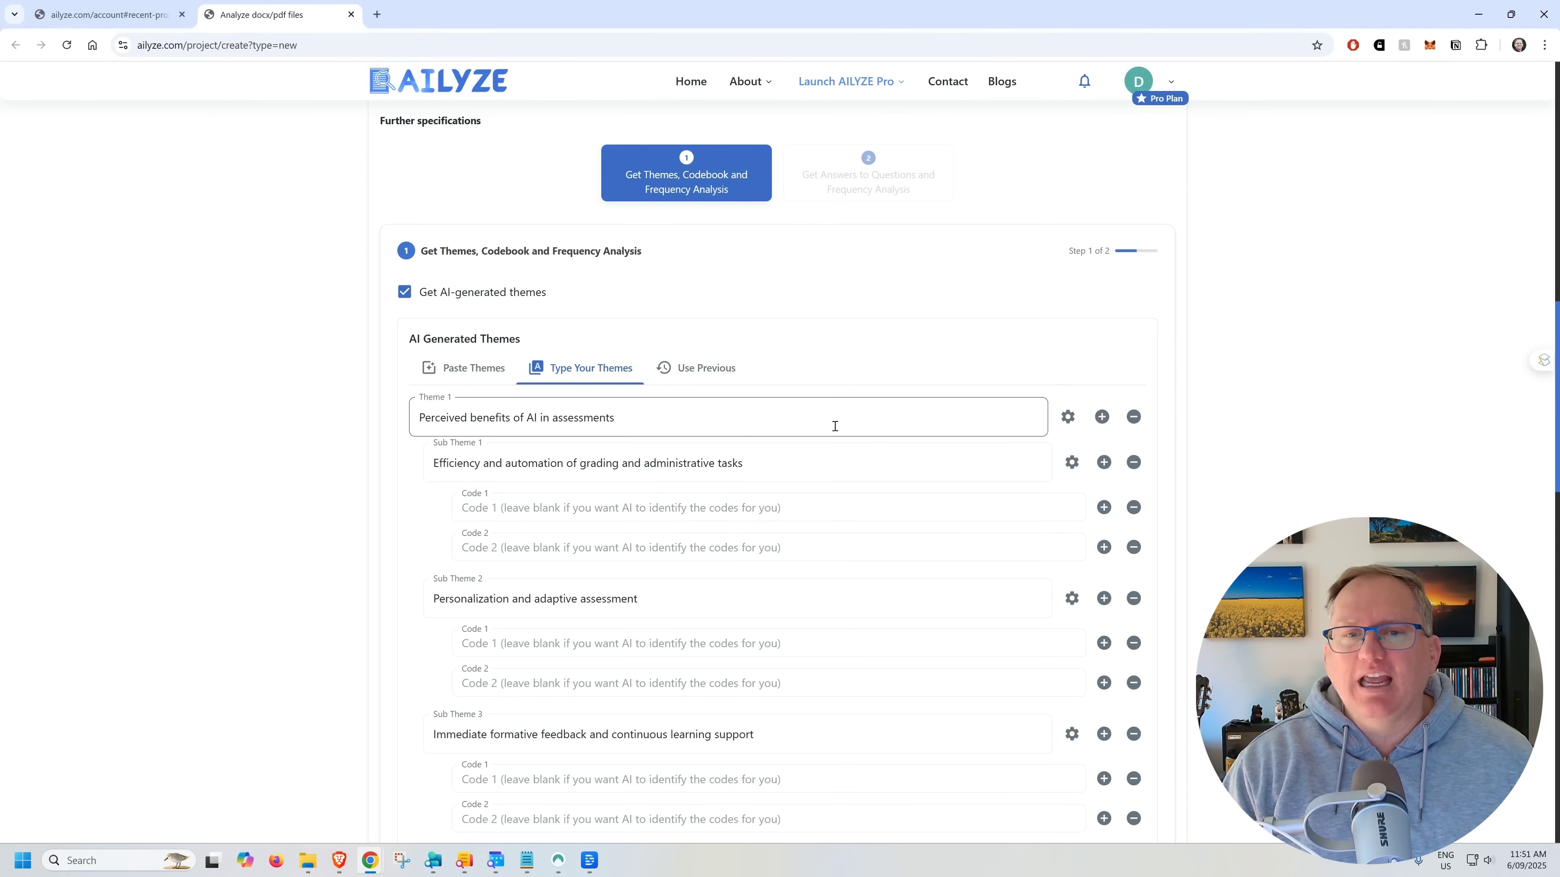
scroll(833, 425, down, 10)
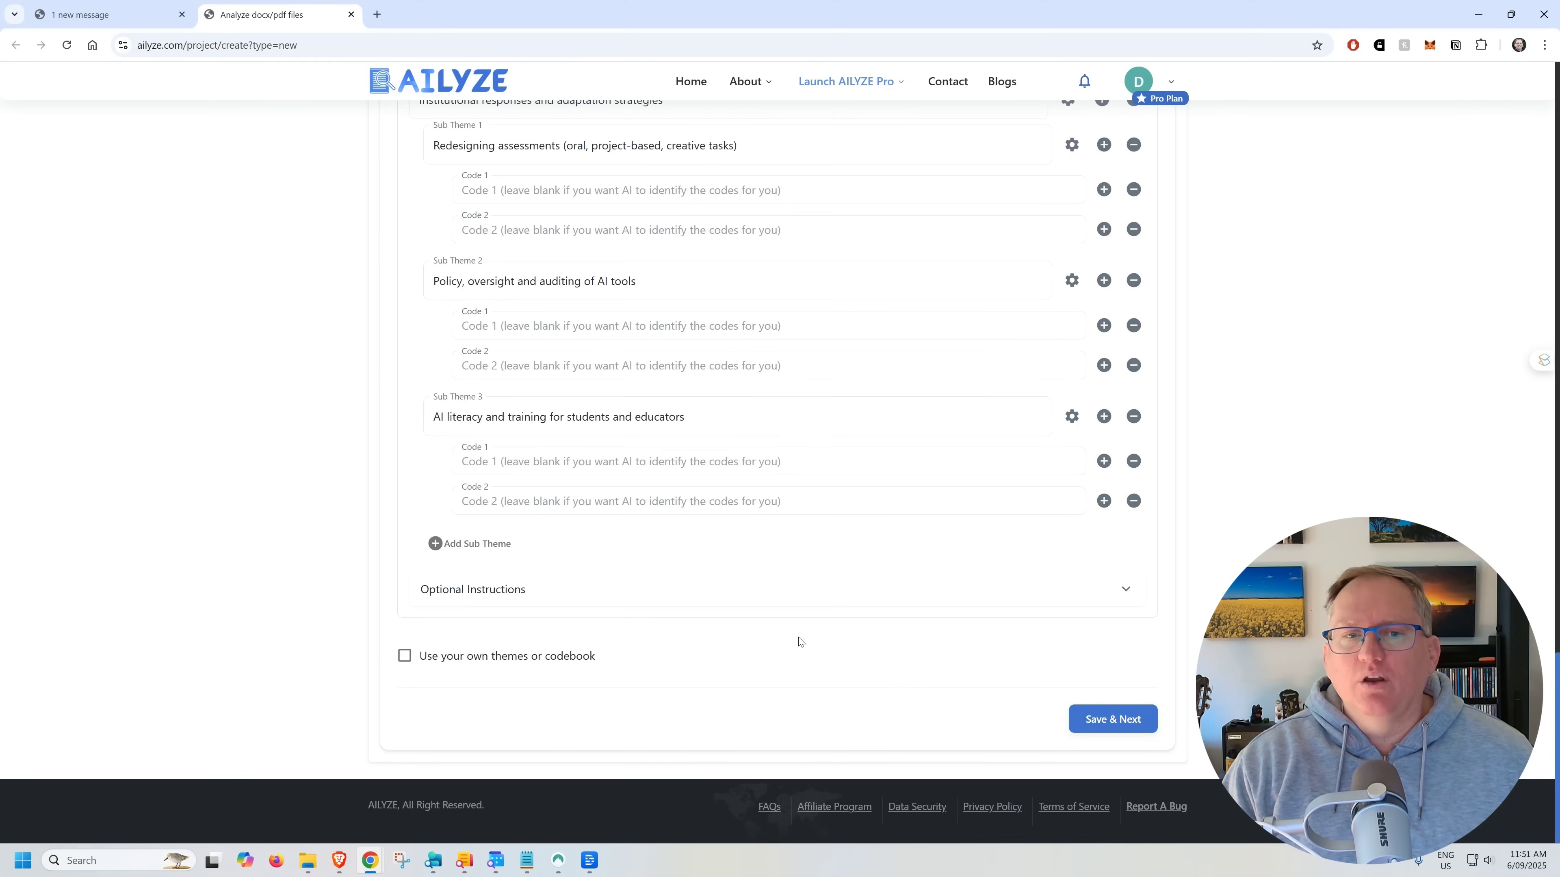
scroll(899, 492, up, 15)
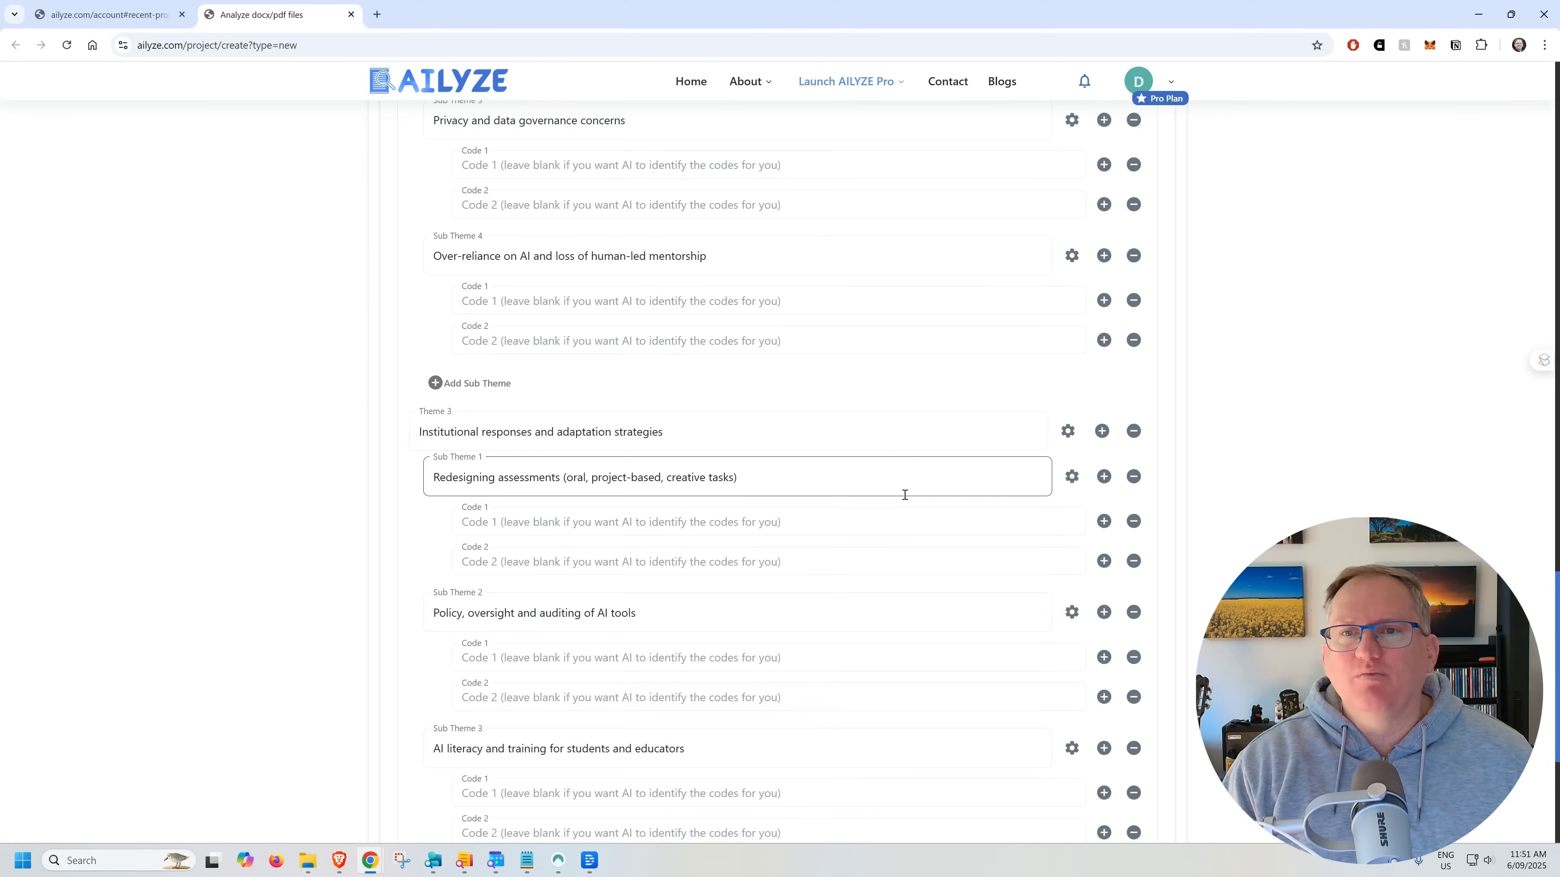
scroll(898, 473, up, 10)
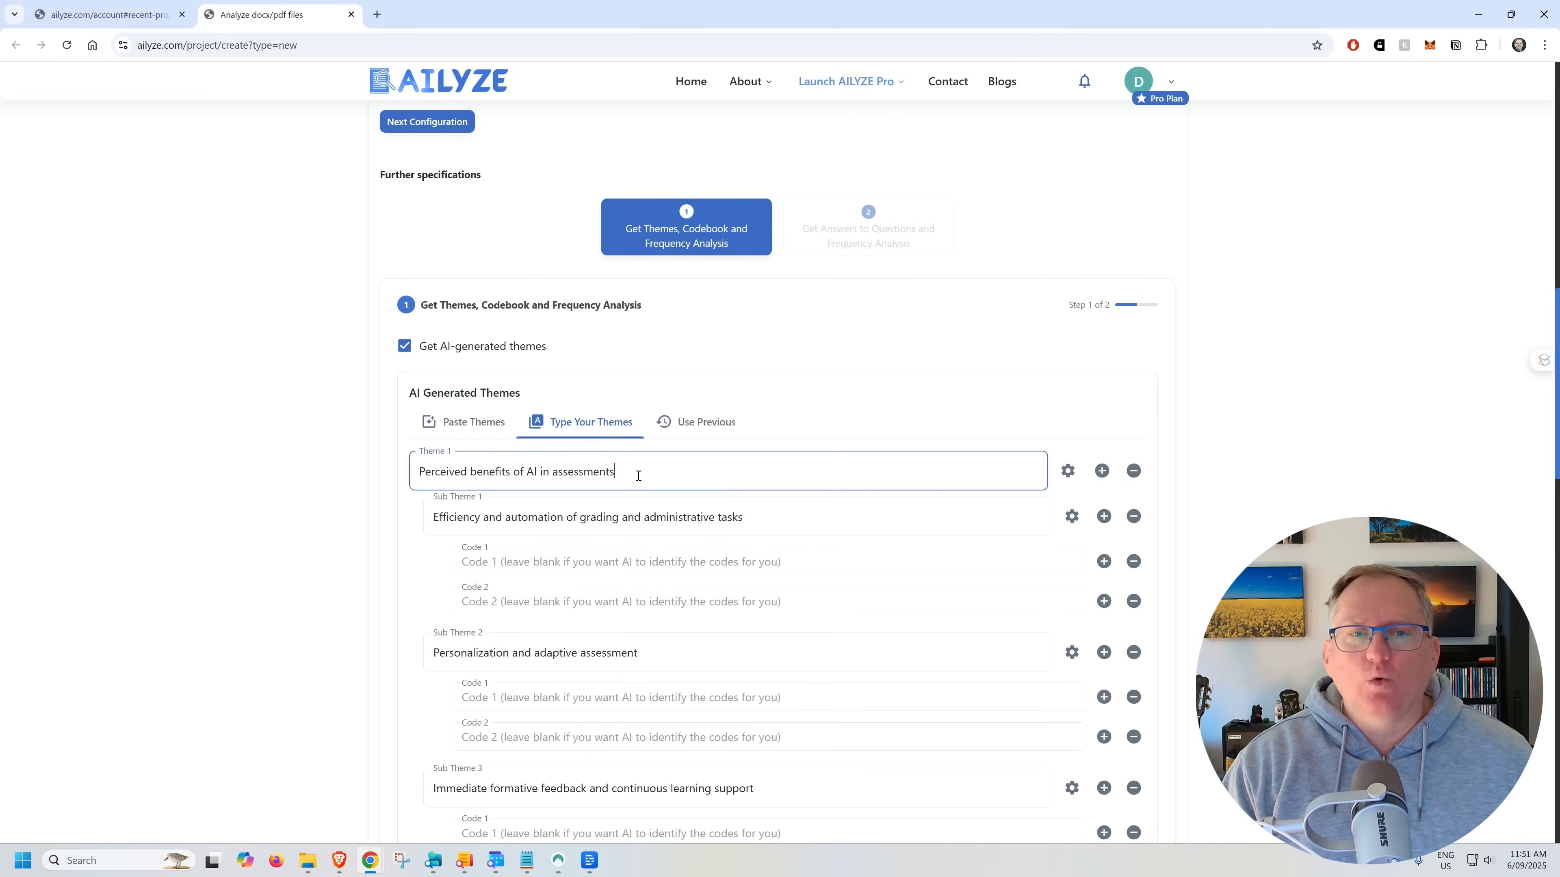
click(829, 518)
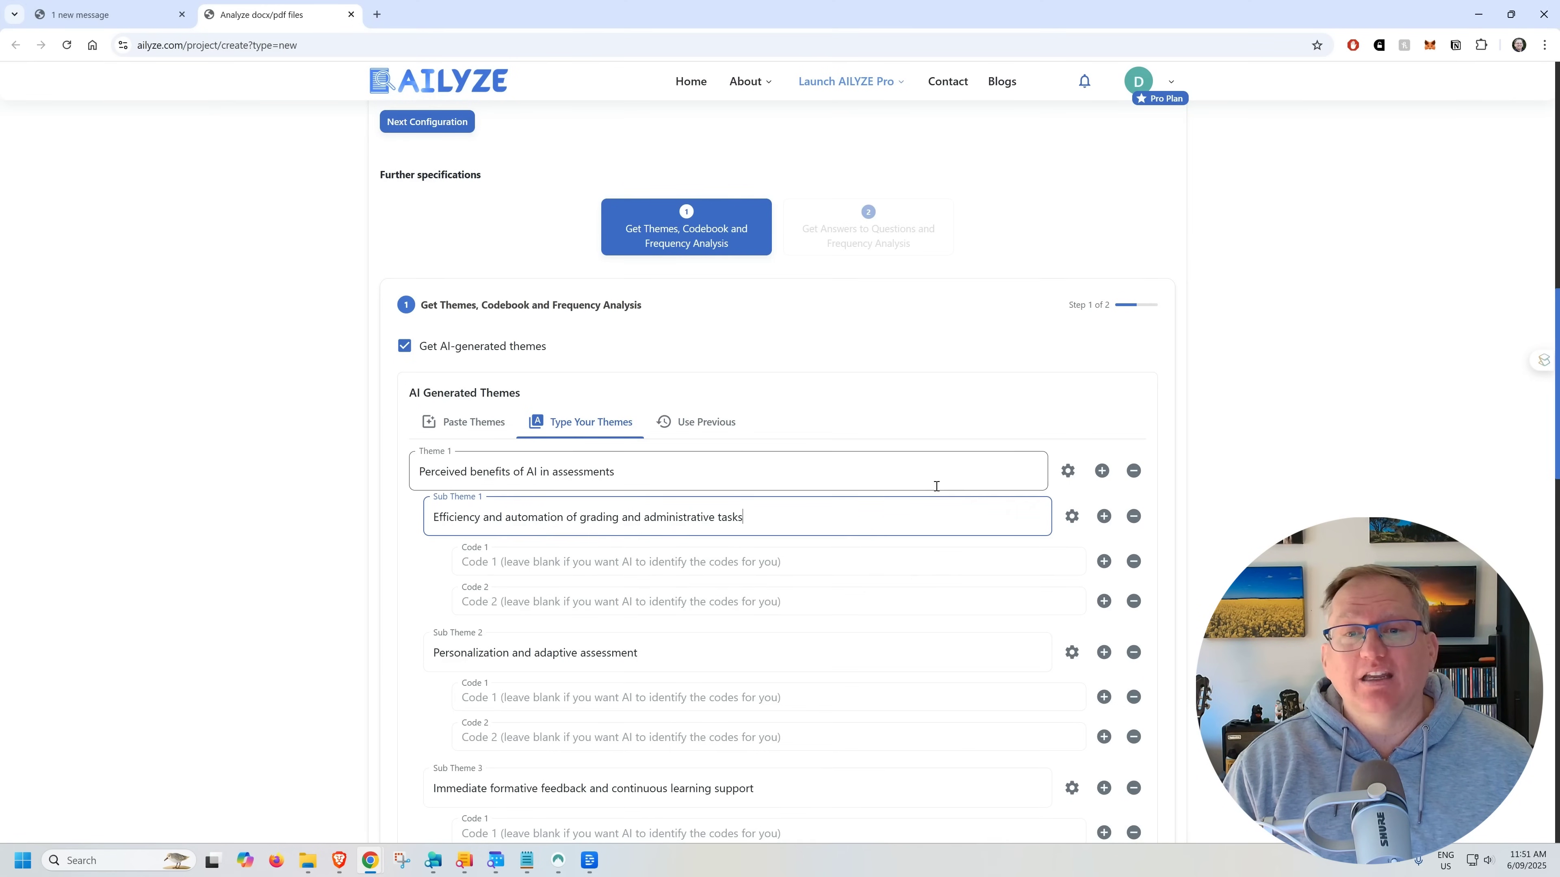
scroll(957, 495, down, 20)
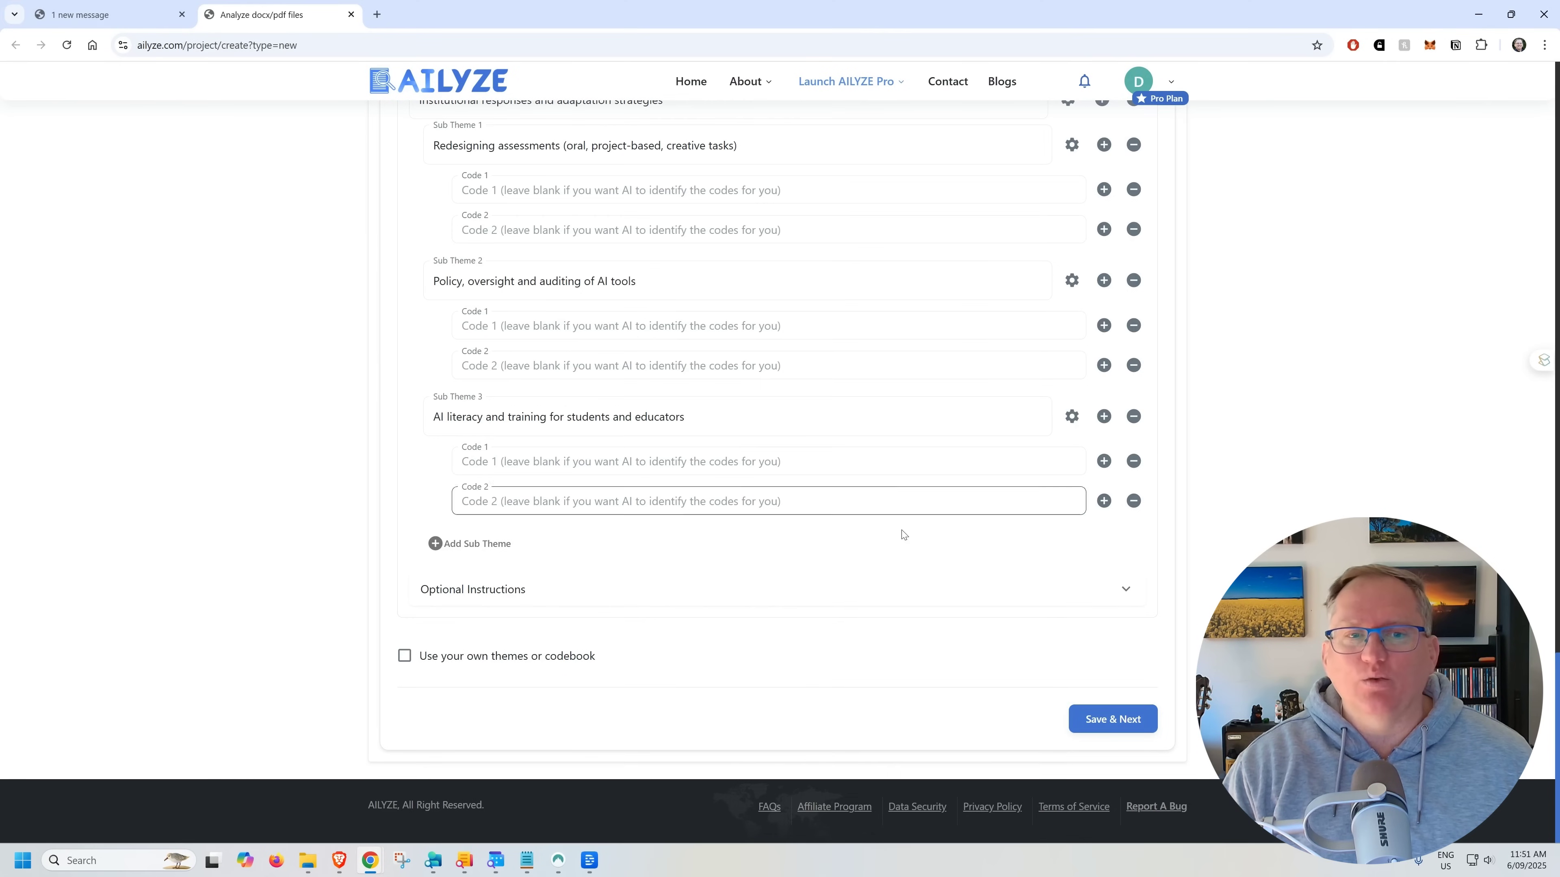
click(1104, 714)
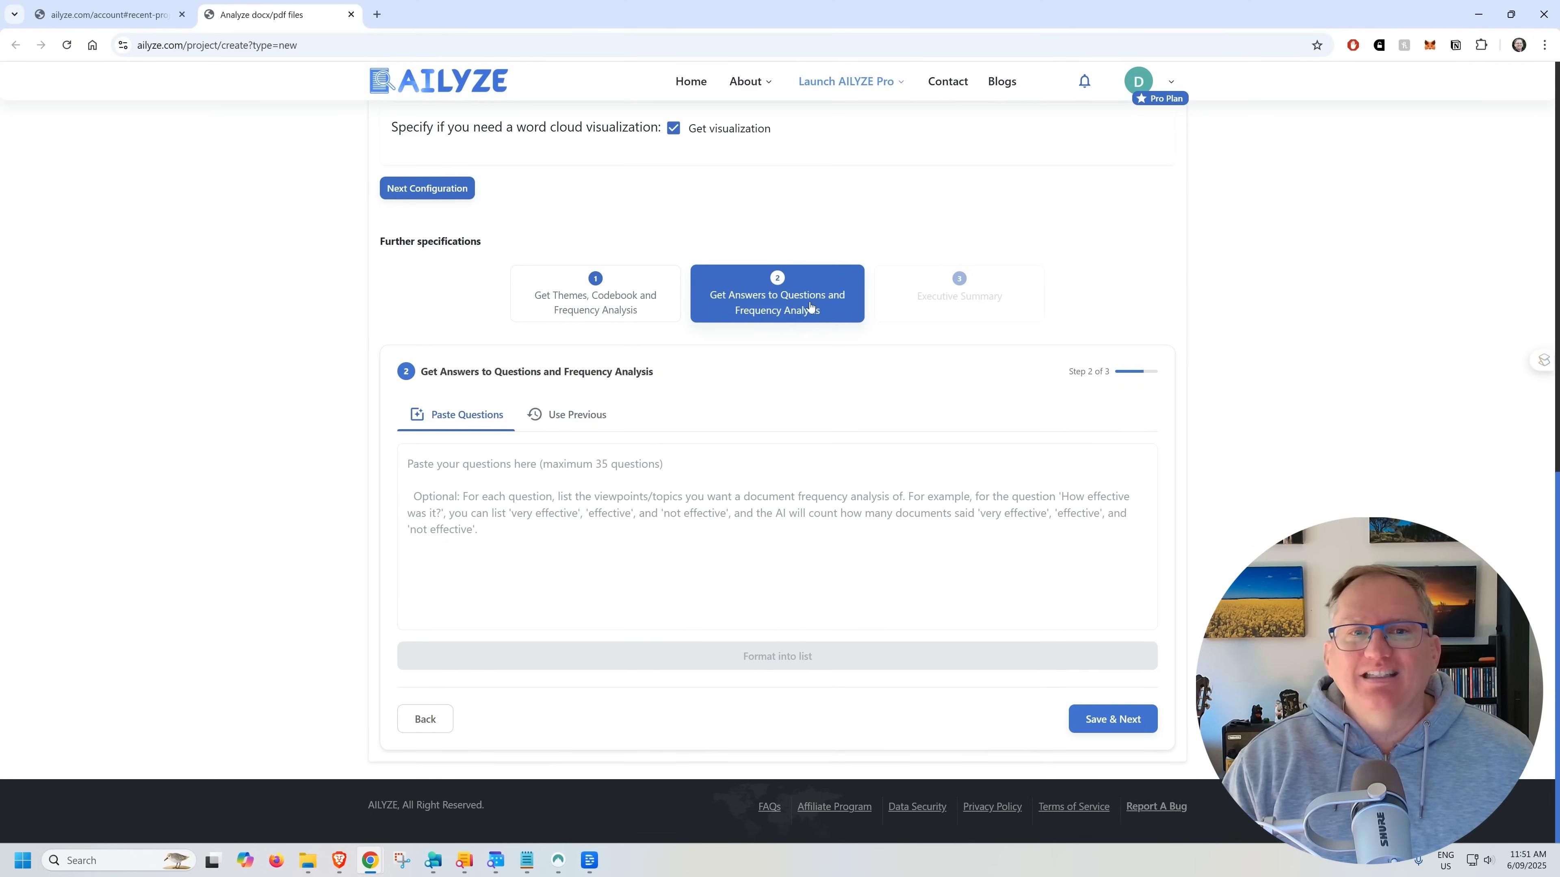
Place the cursor in the Paste Questions box to start entering questions.
click(504, 516)
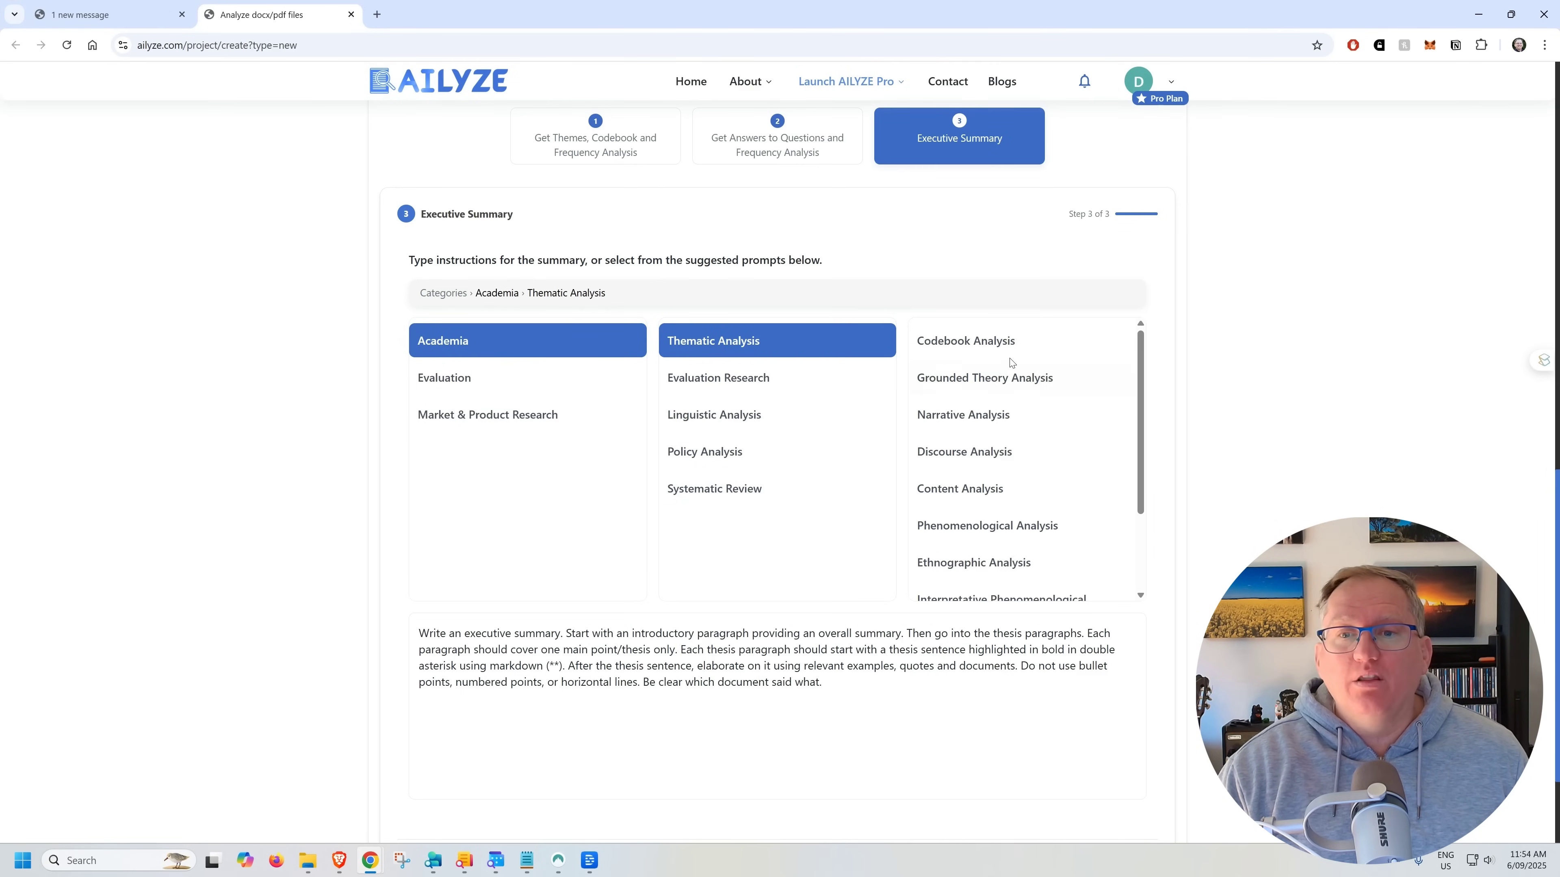
Pick the Grounded Theory Analysis summary prompt and start the project's analysis.
scroll(1011, 362, down, 3)
scroll(1020, 370, up, 3)
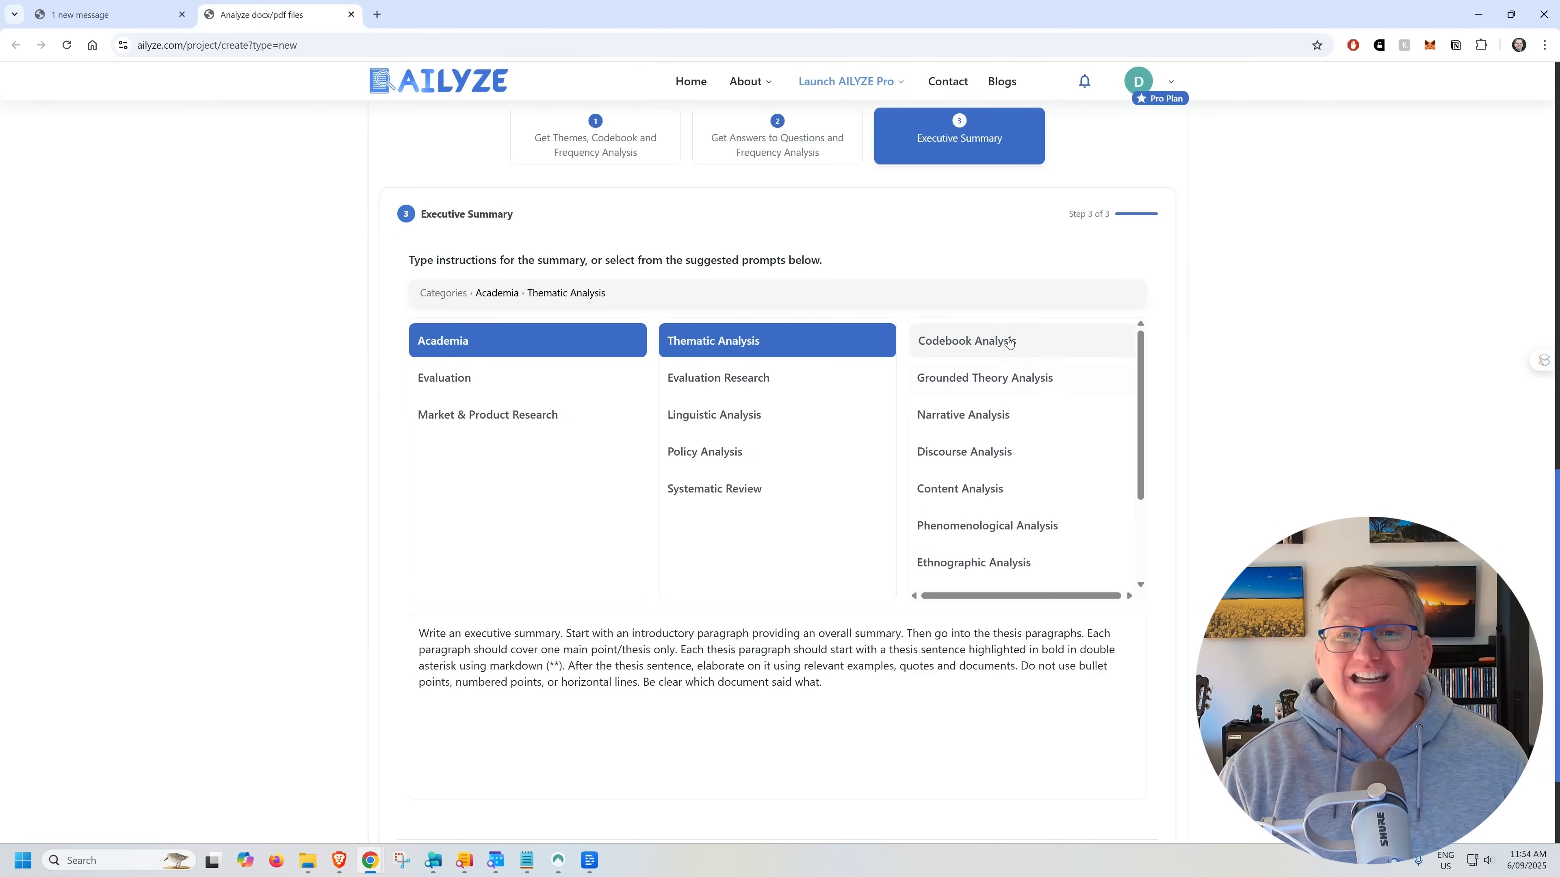
click(955, 376)
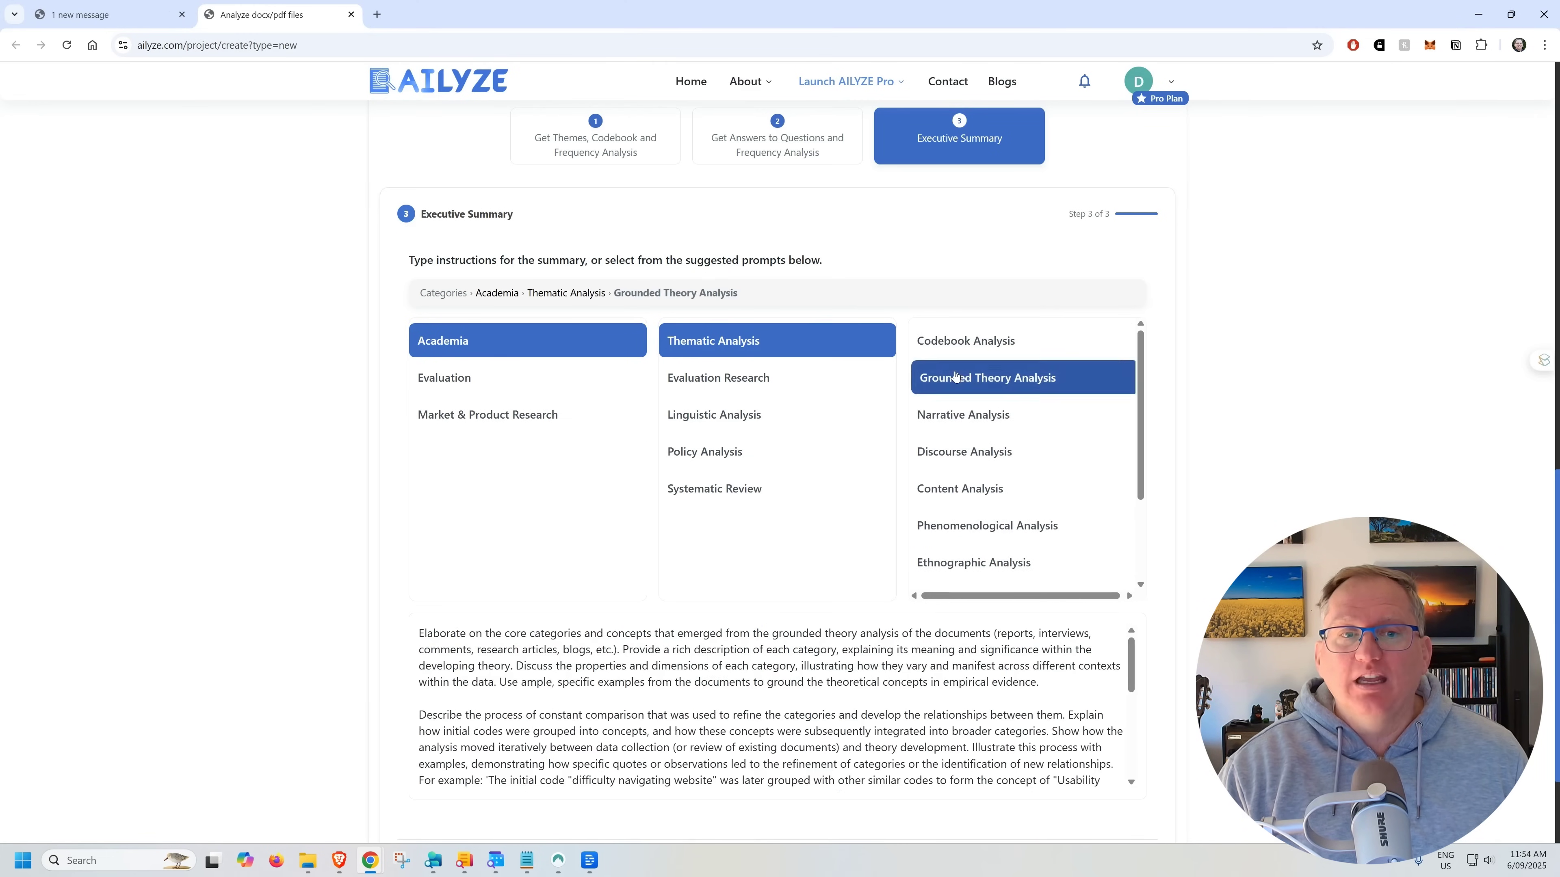
scroll(1045, 615, down, 3)
click(1042, 720)
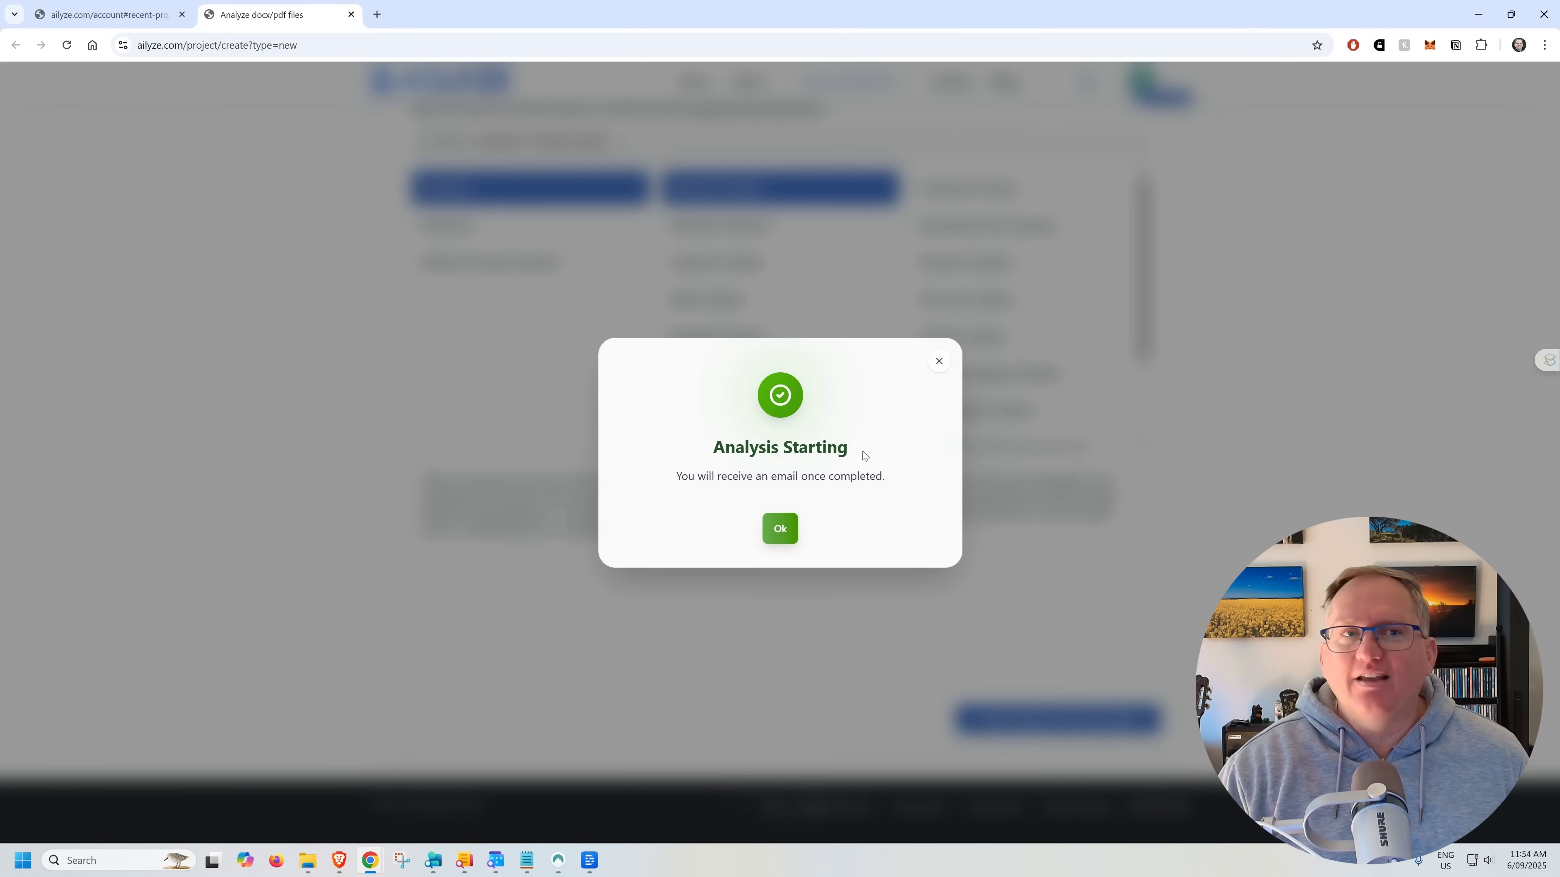
Dismiss the analysis-started confirmation and return to the account page tab.
click(780, 528)
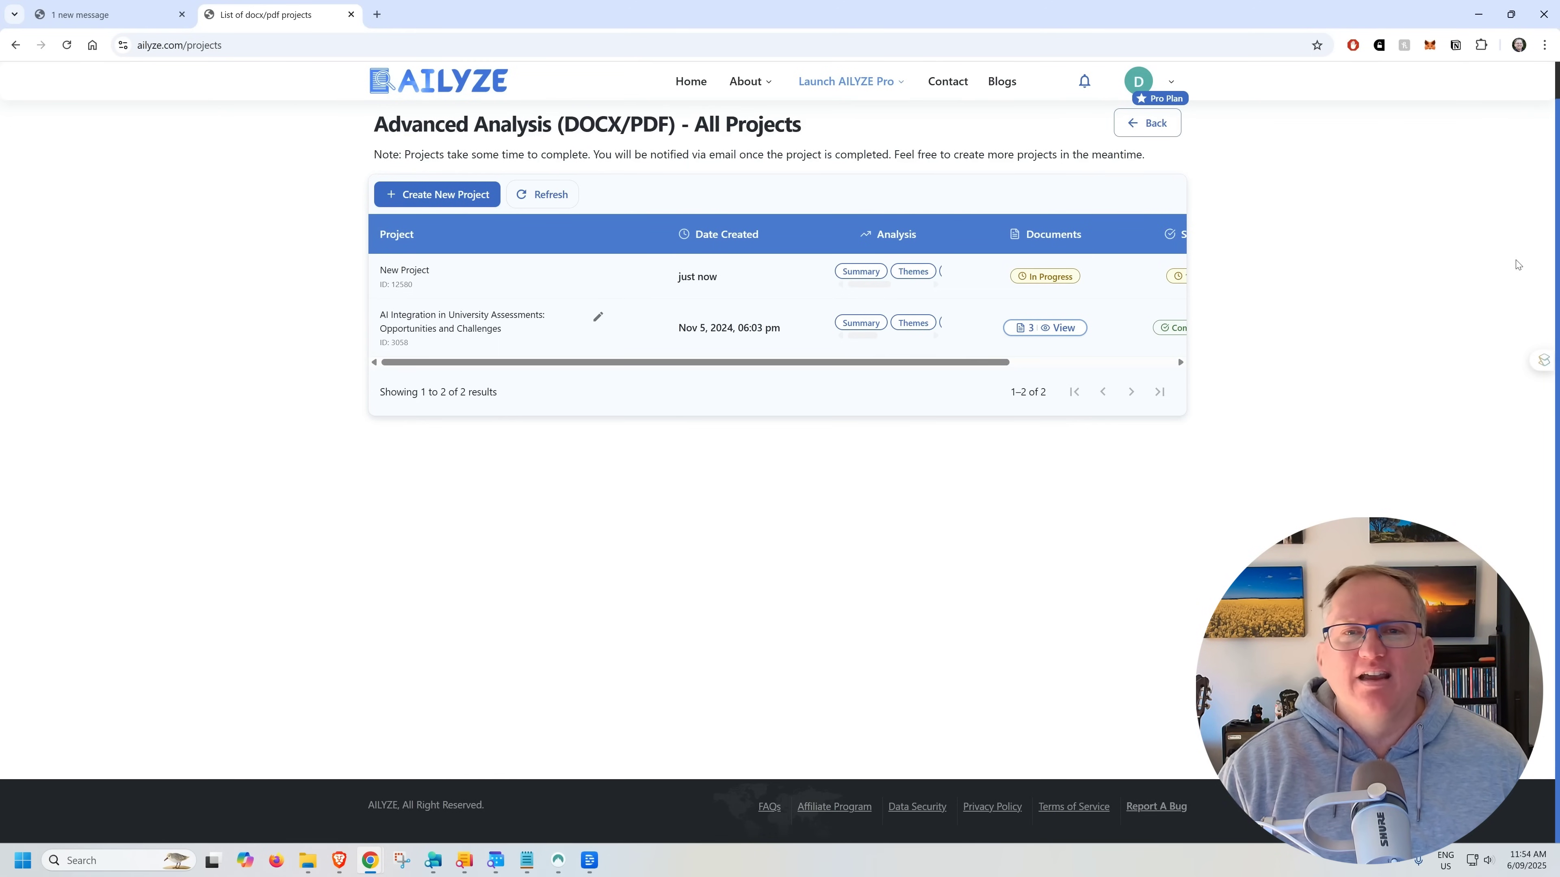
key(ctrl+shift+Tab)
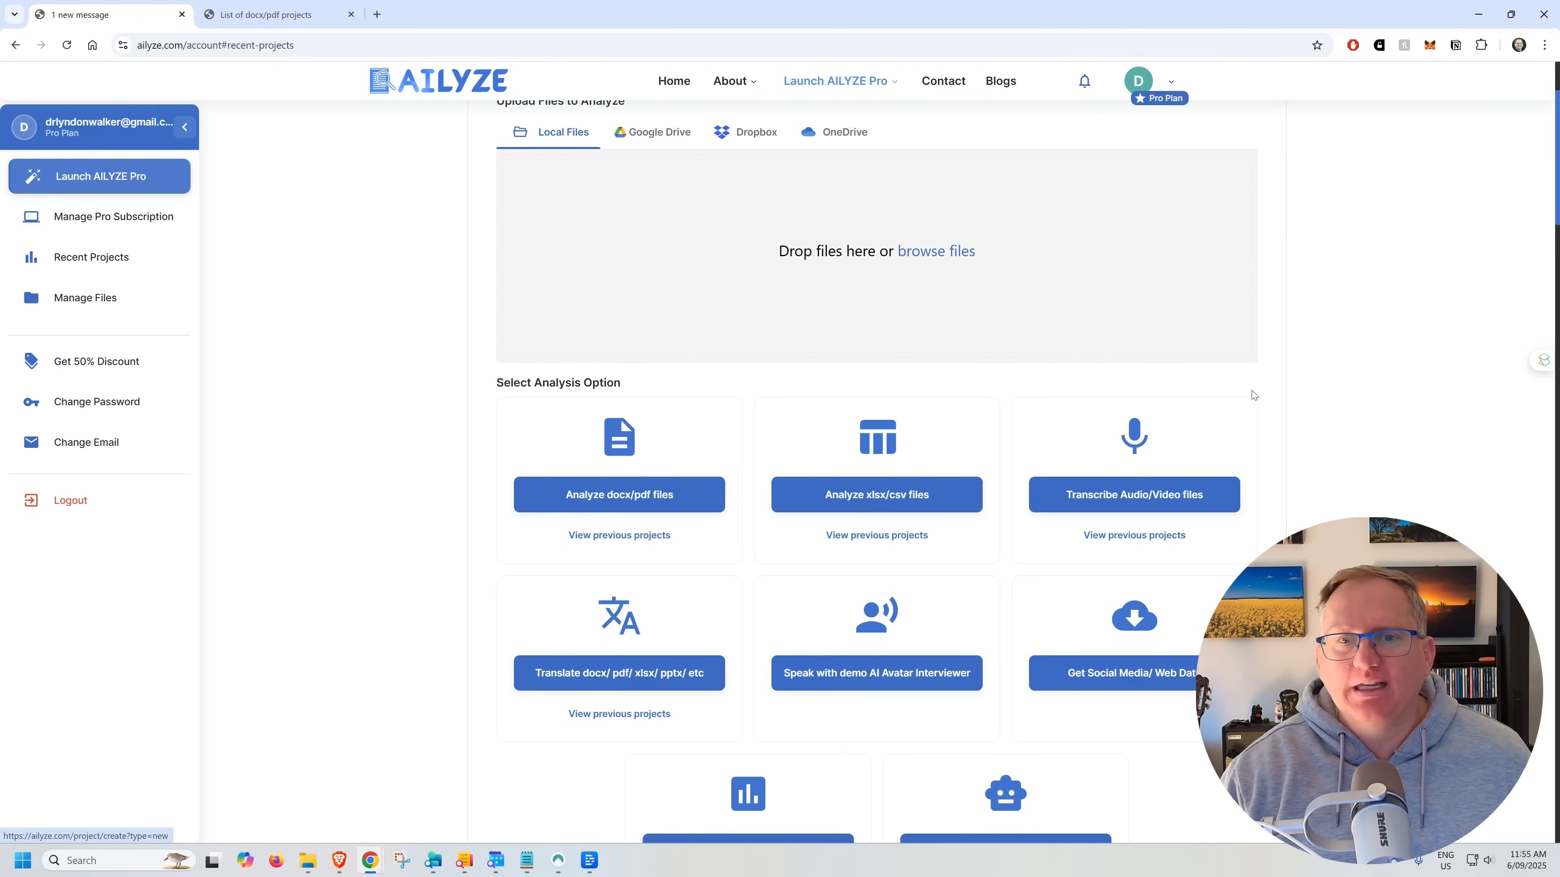
Start an xlsx/csv analysis of generate.xlsx using text data in selected columns, and save.
click(886, 493)
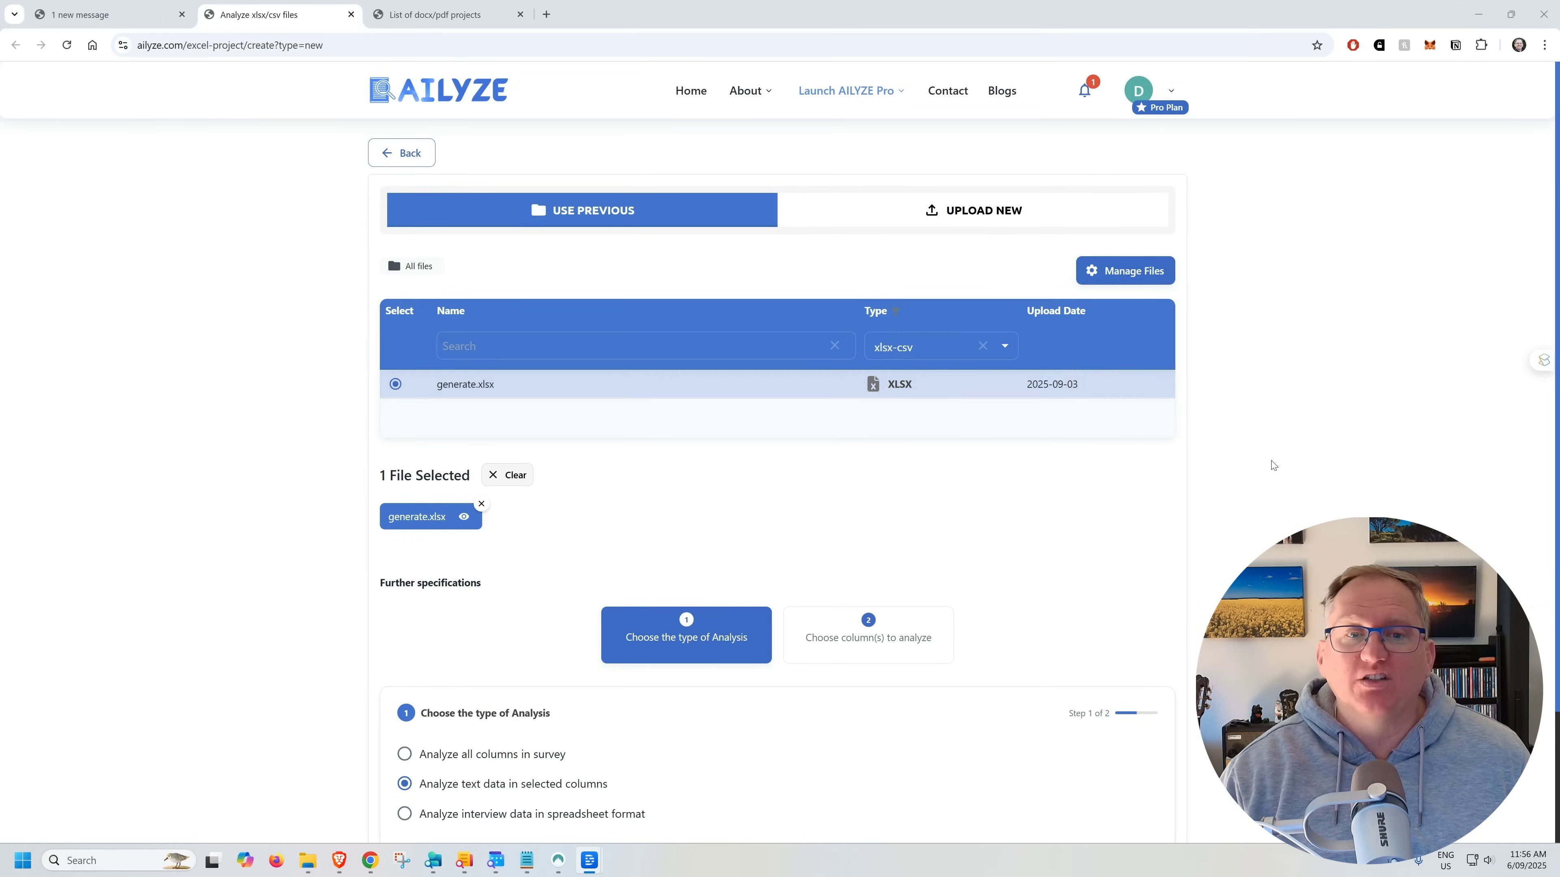
scroll(564, 456, down, 3)
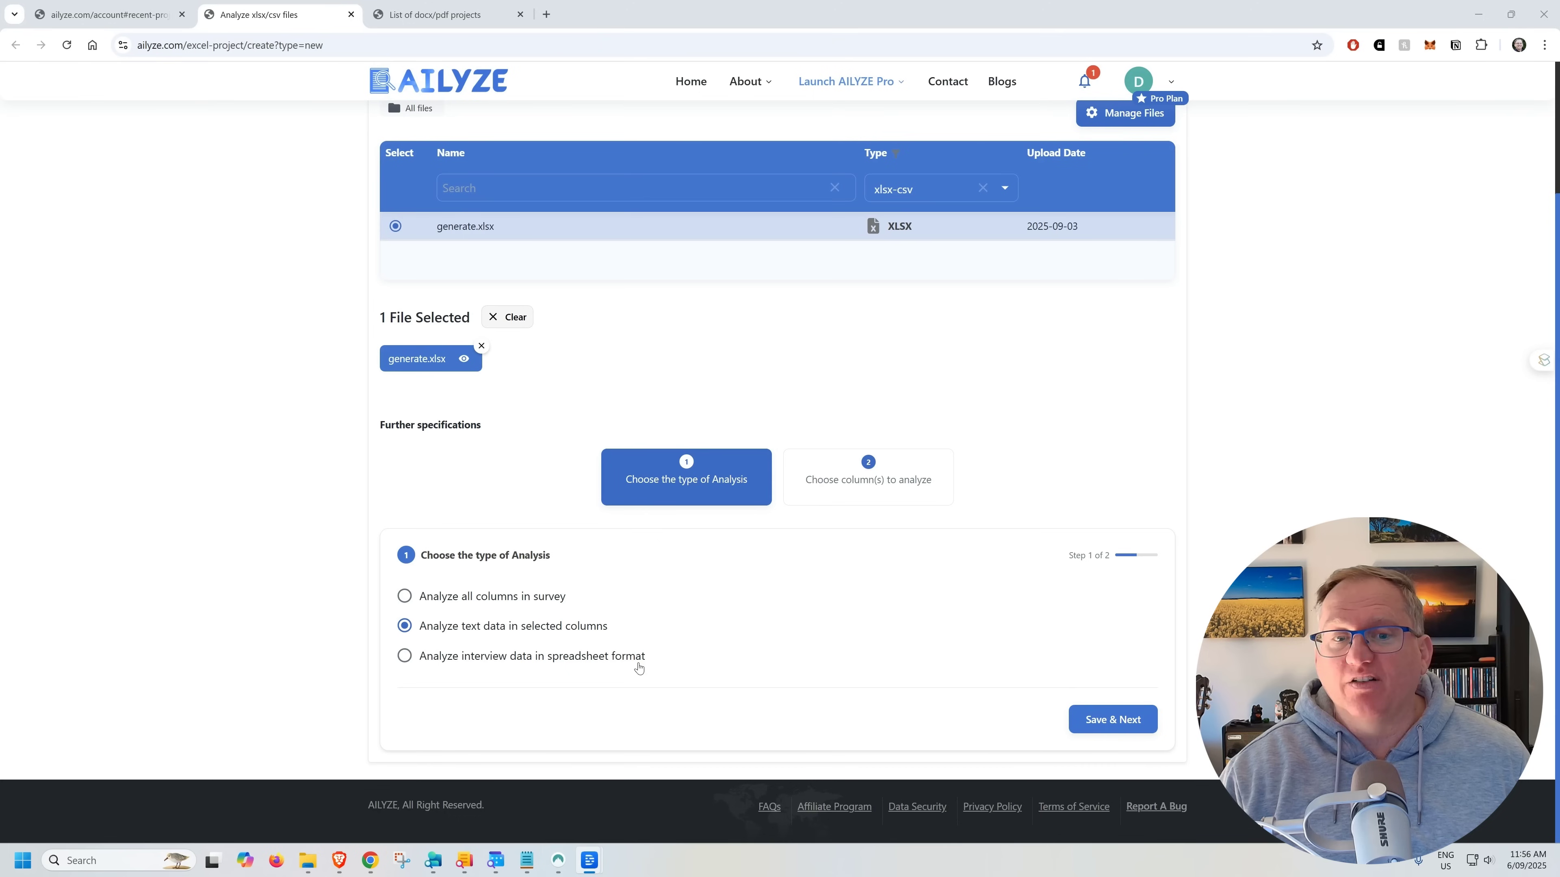
click(442, 657)
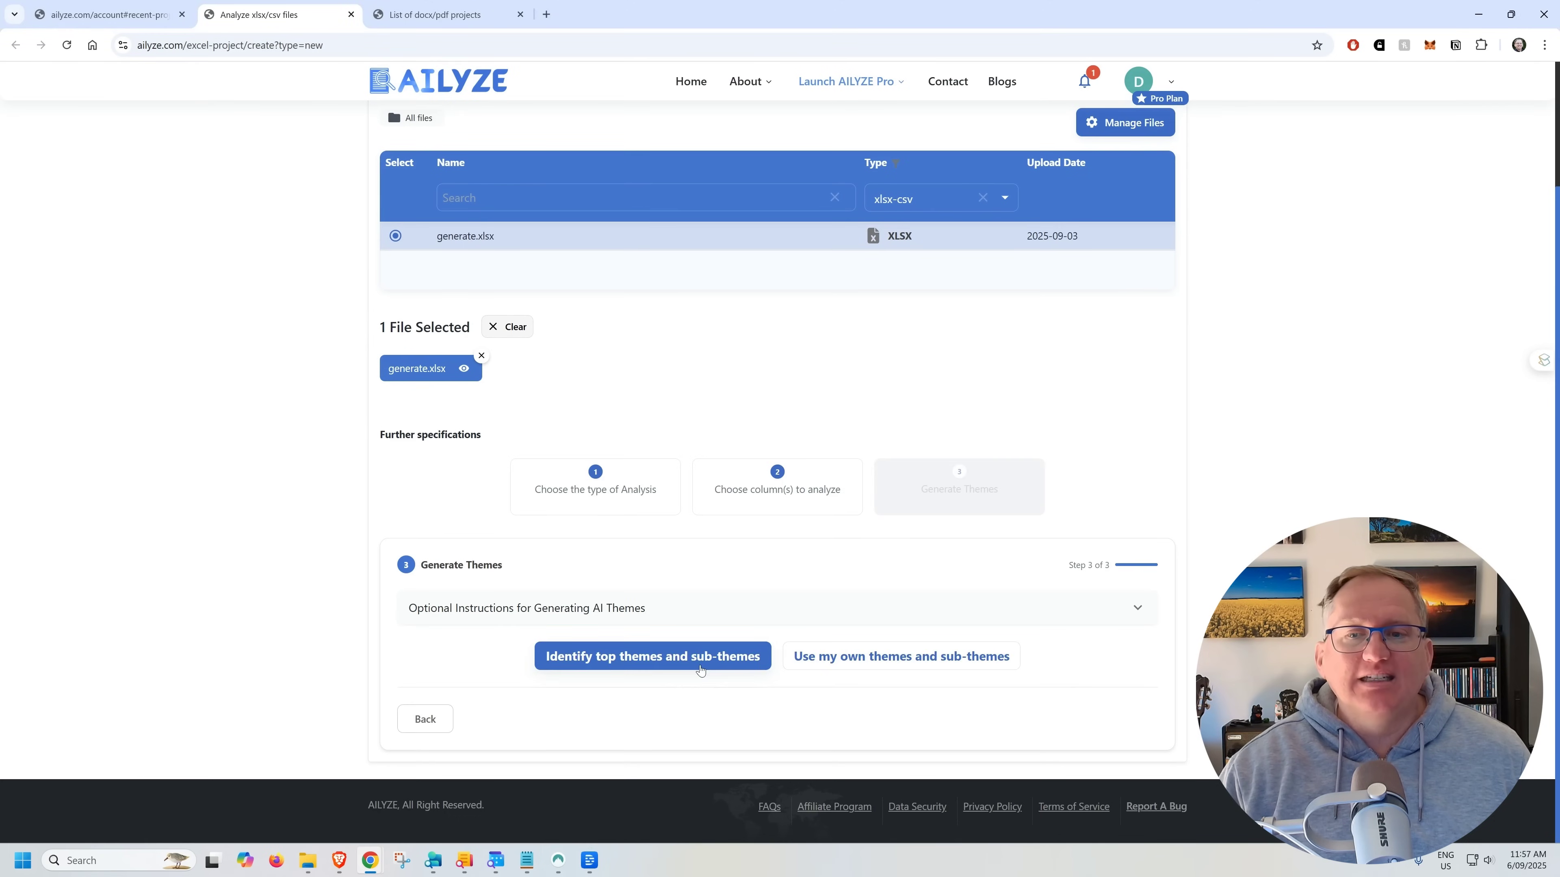
Expand the optional AI theme instructions and place the cursor at the end of the instruction text.
click(1138, 619)
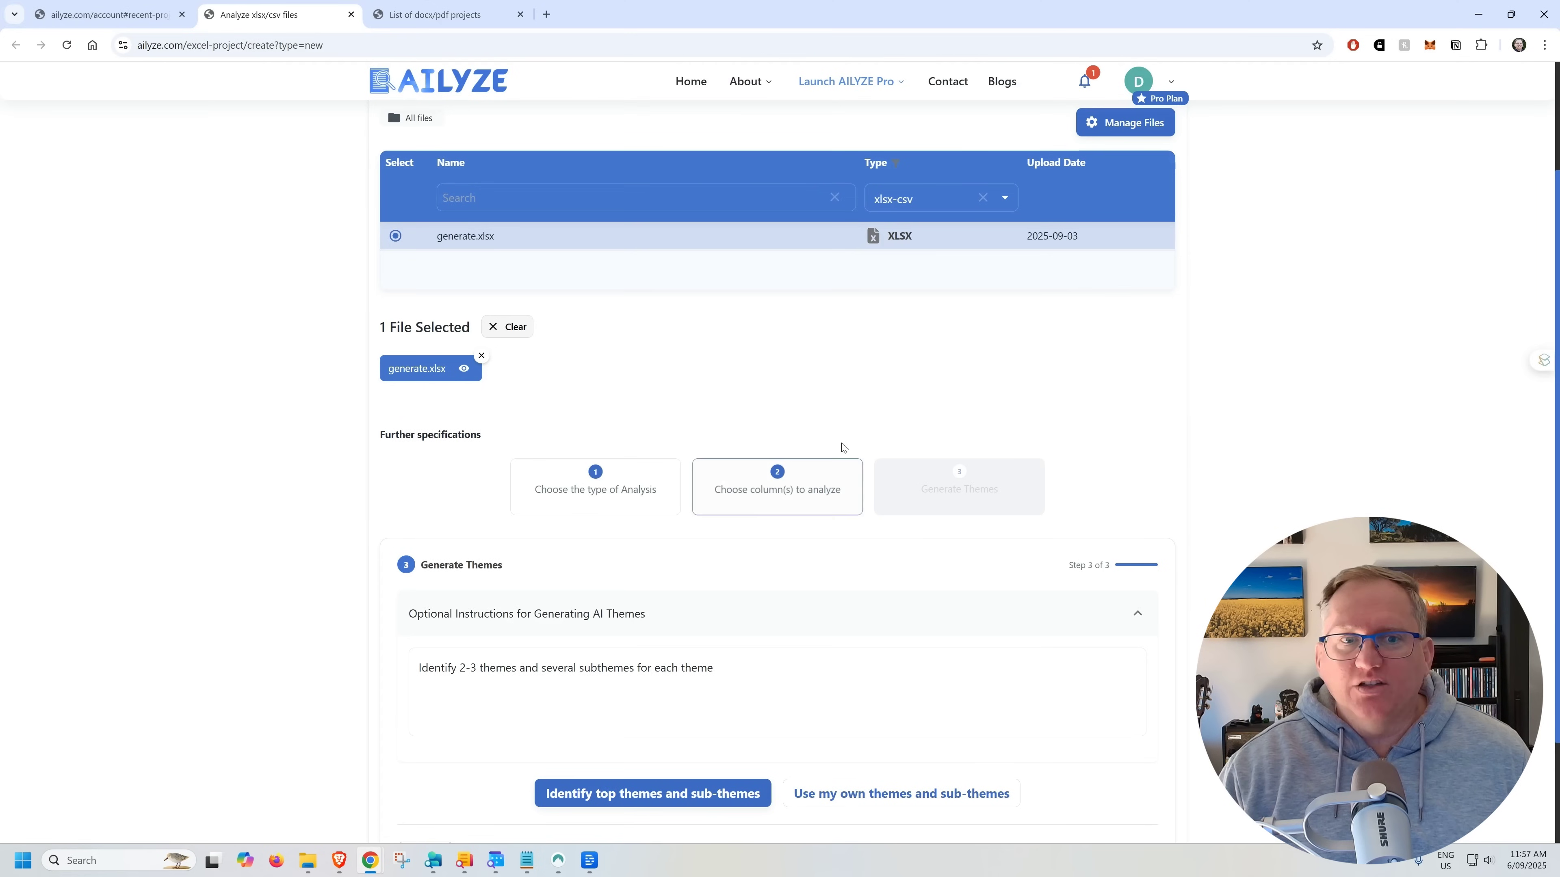
click(470, 671)
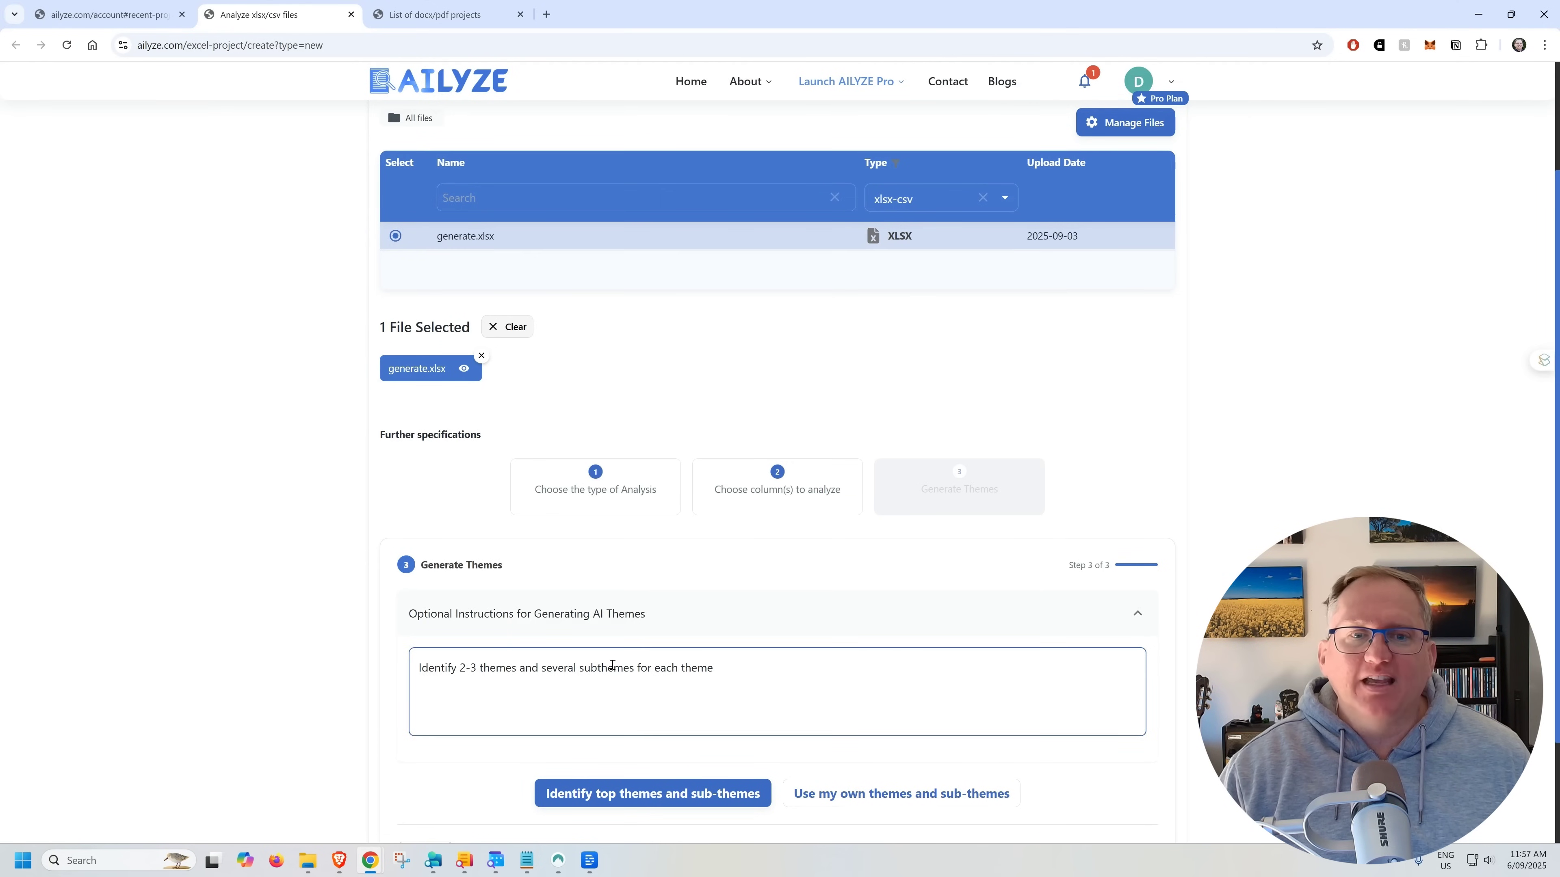
click(810, 670)
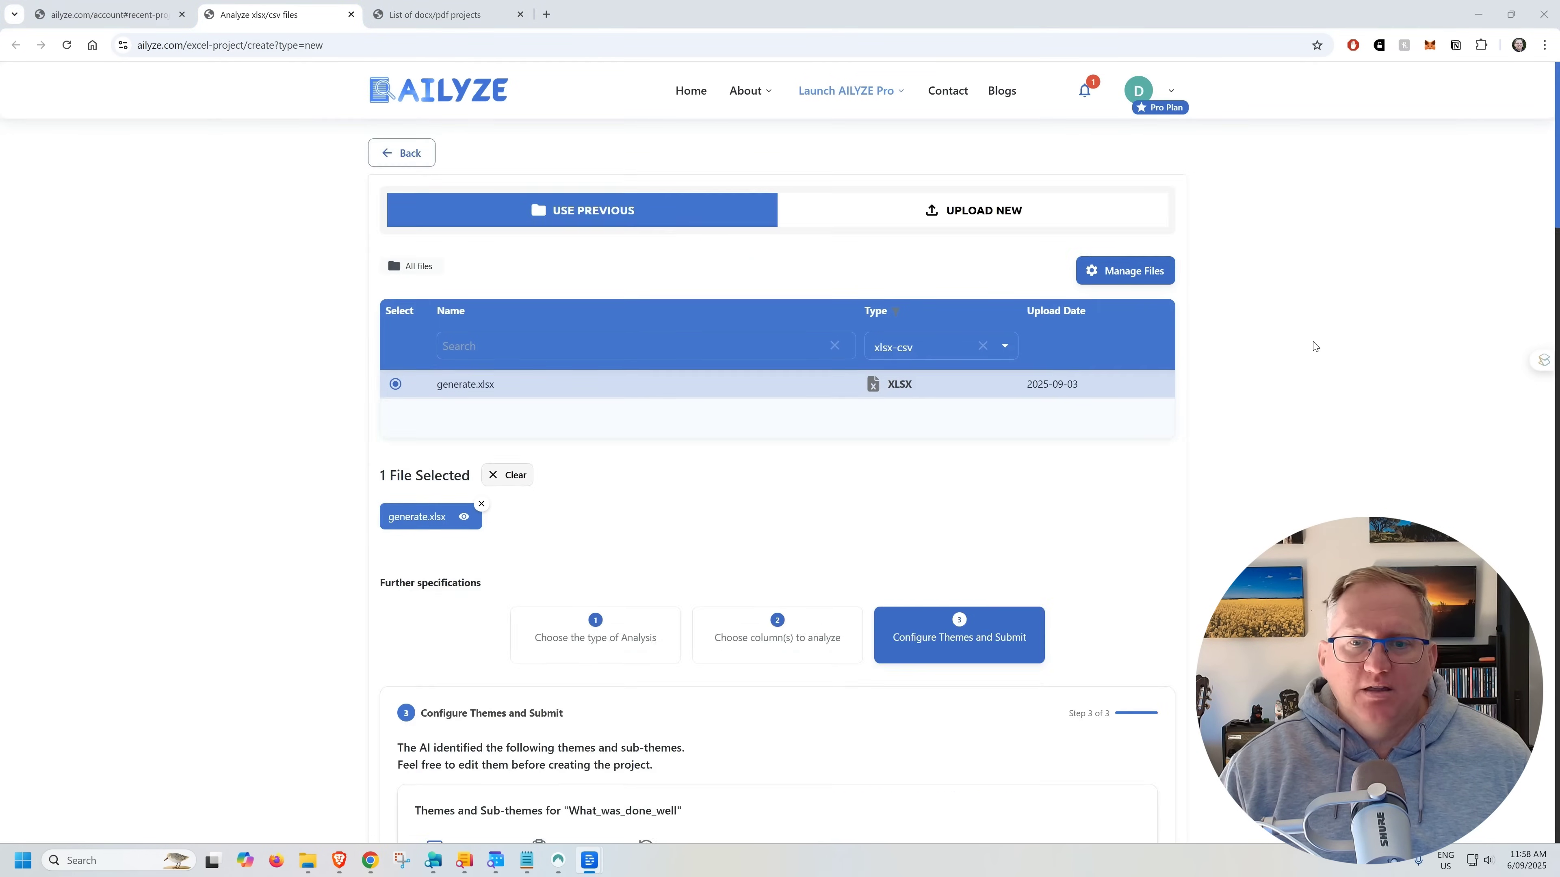
scroll(1309, 345, down, 5)
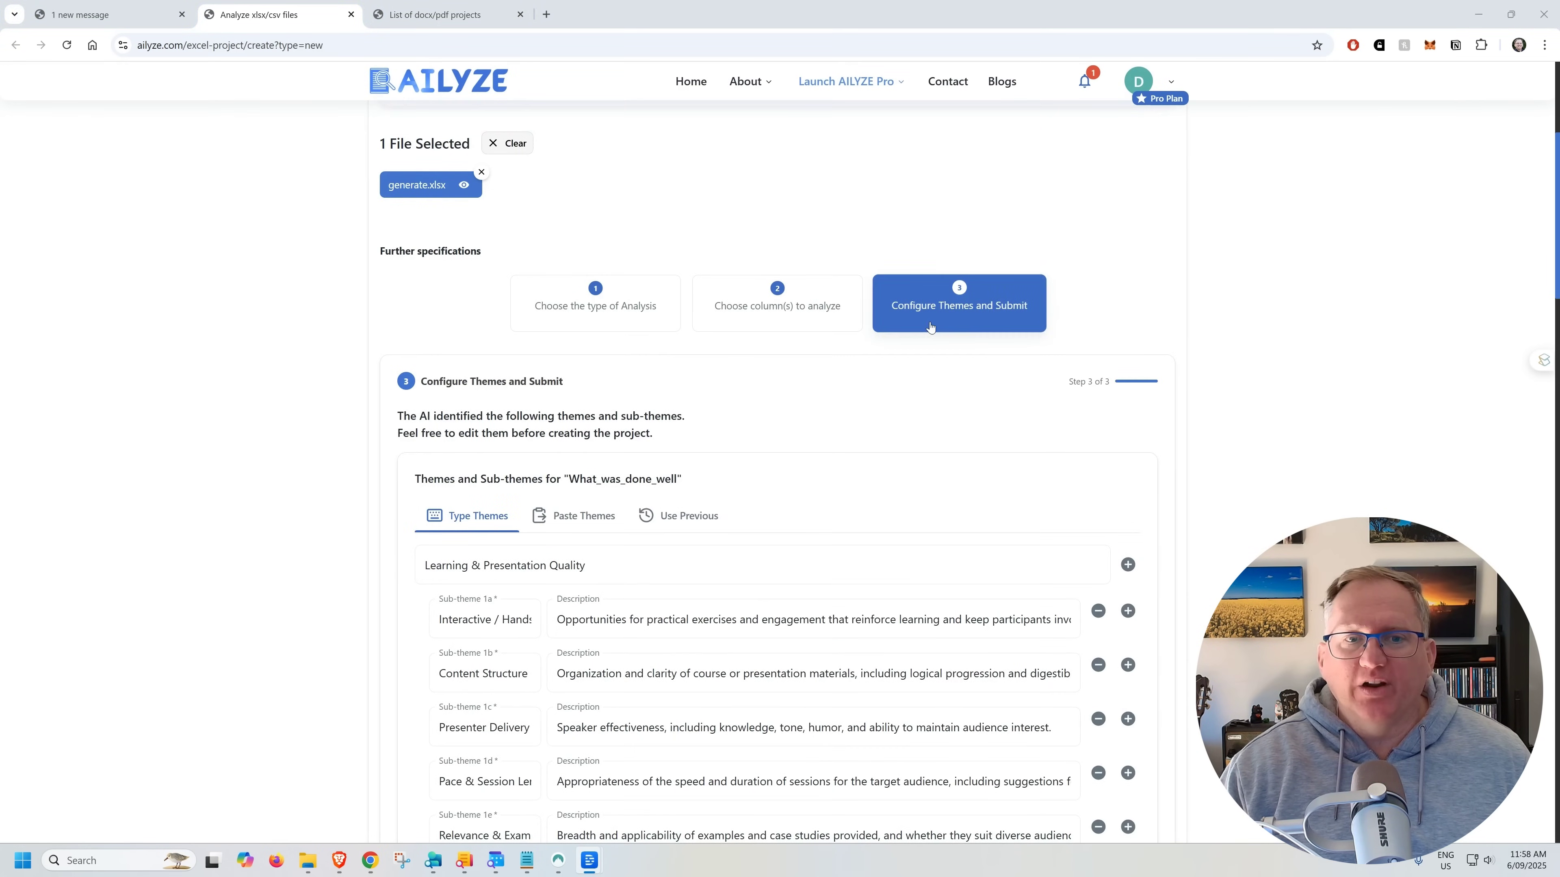
scroll(1009, 363, down, 5)
drag(683, 148, 561, 149)
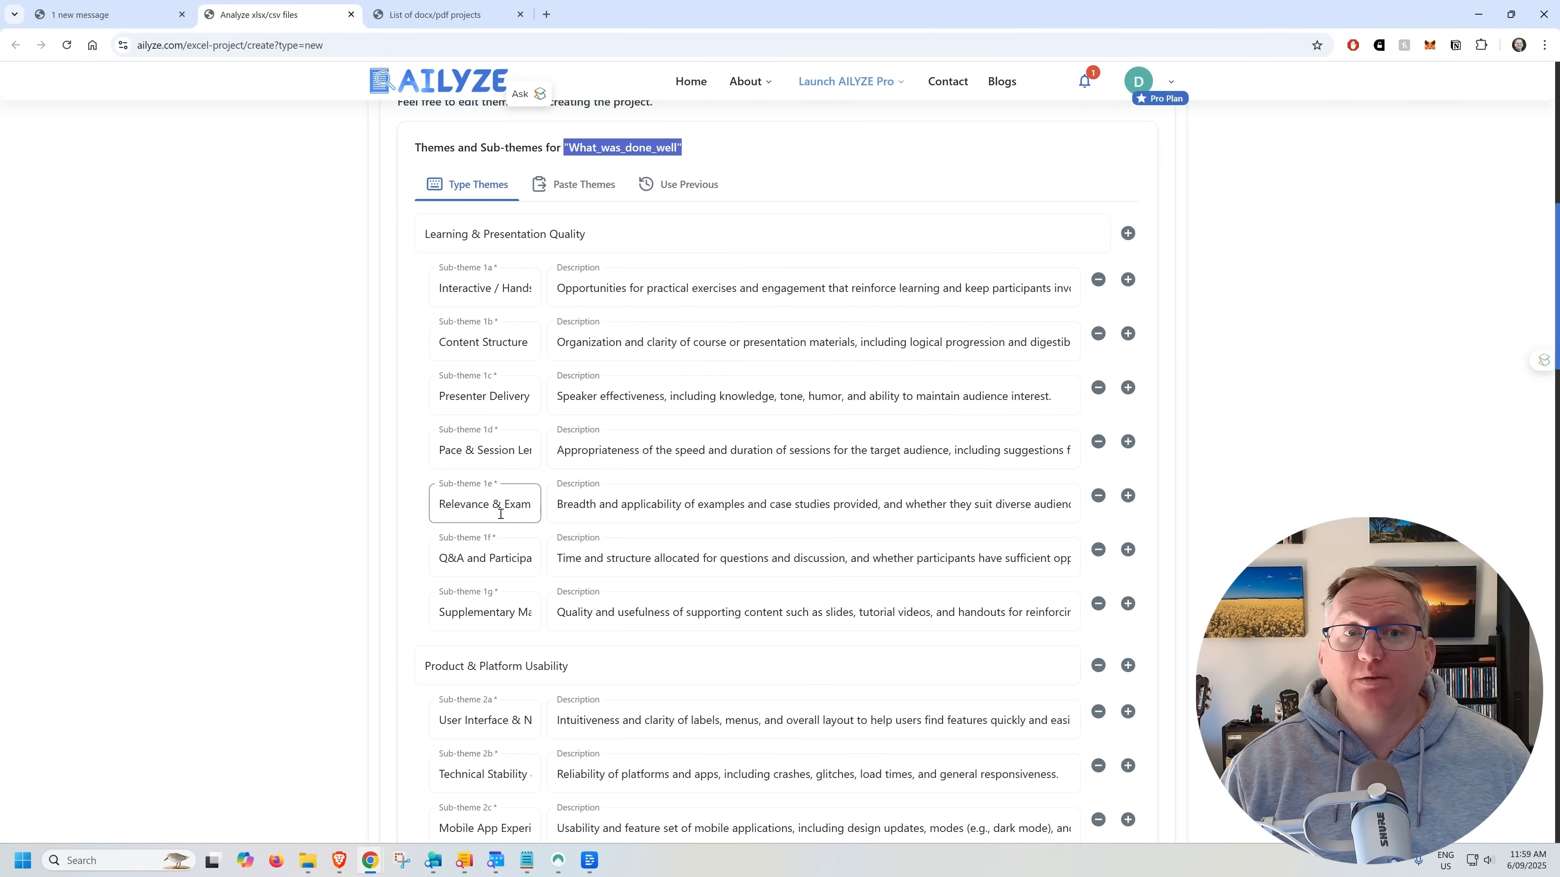
click(642, 238)
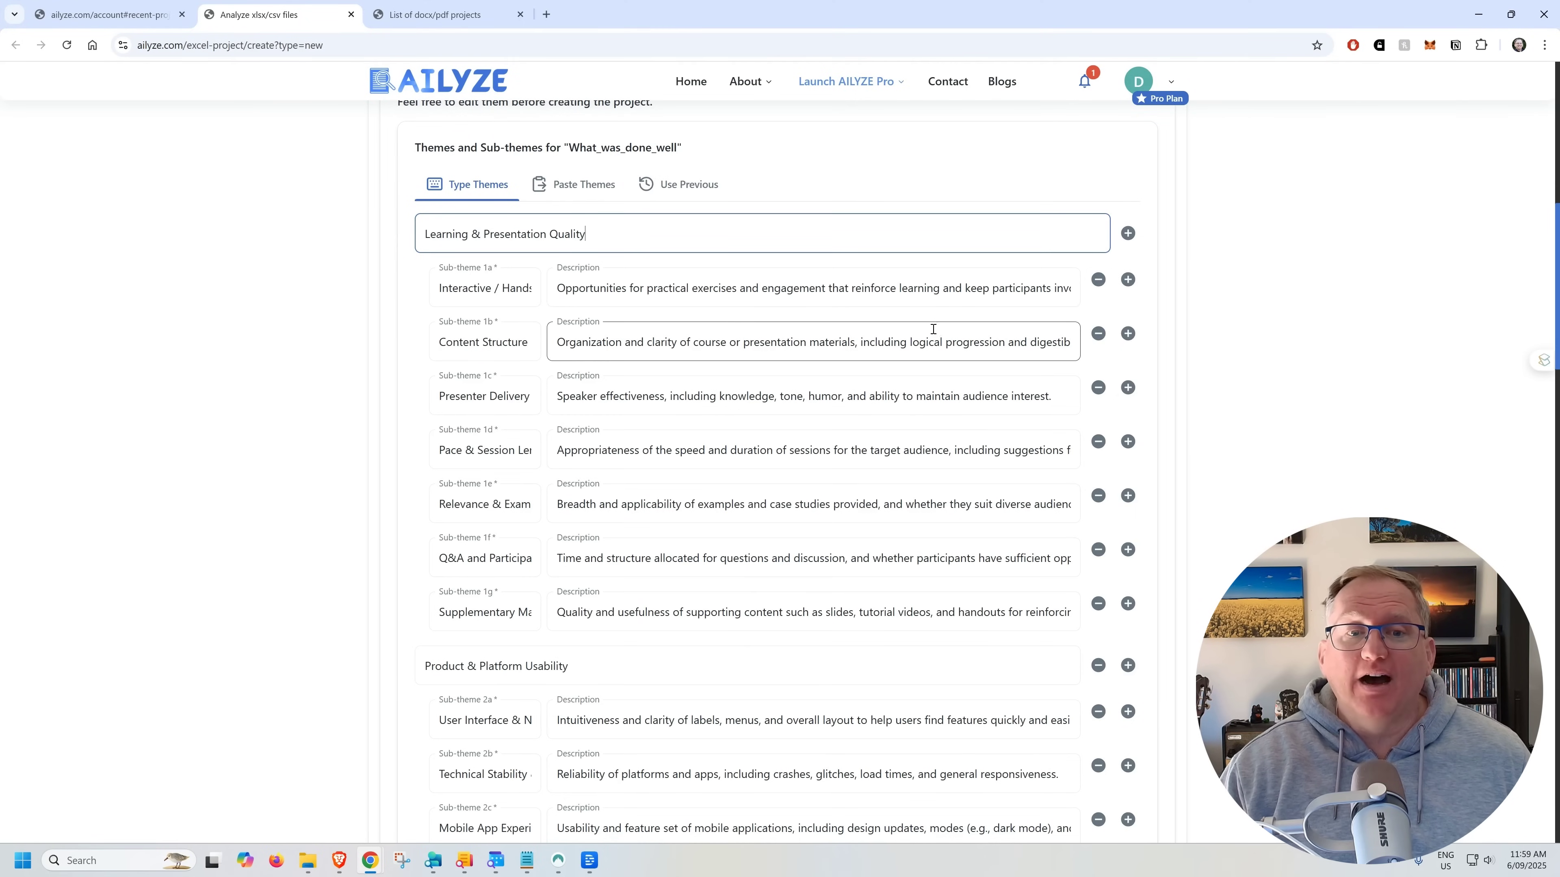
scroll(934, 334, down, 7)
scroll(945, 339, down, 2)
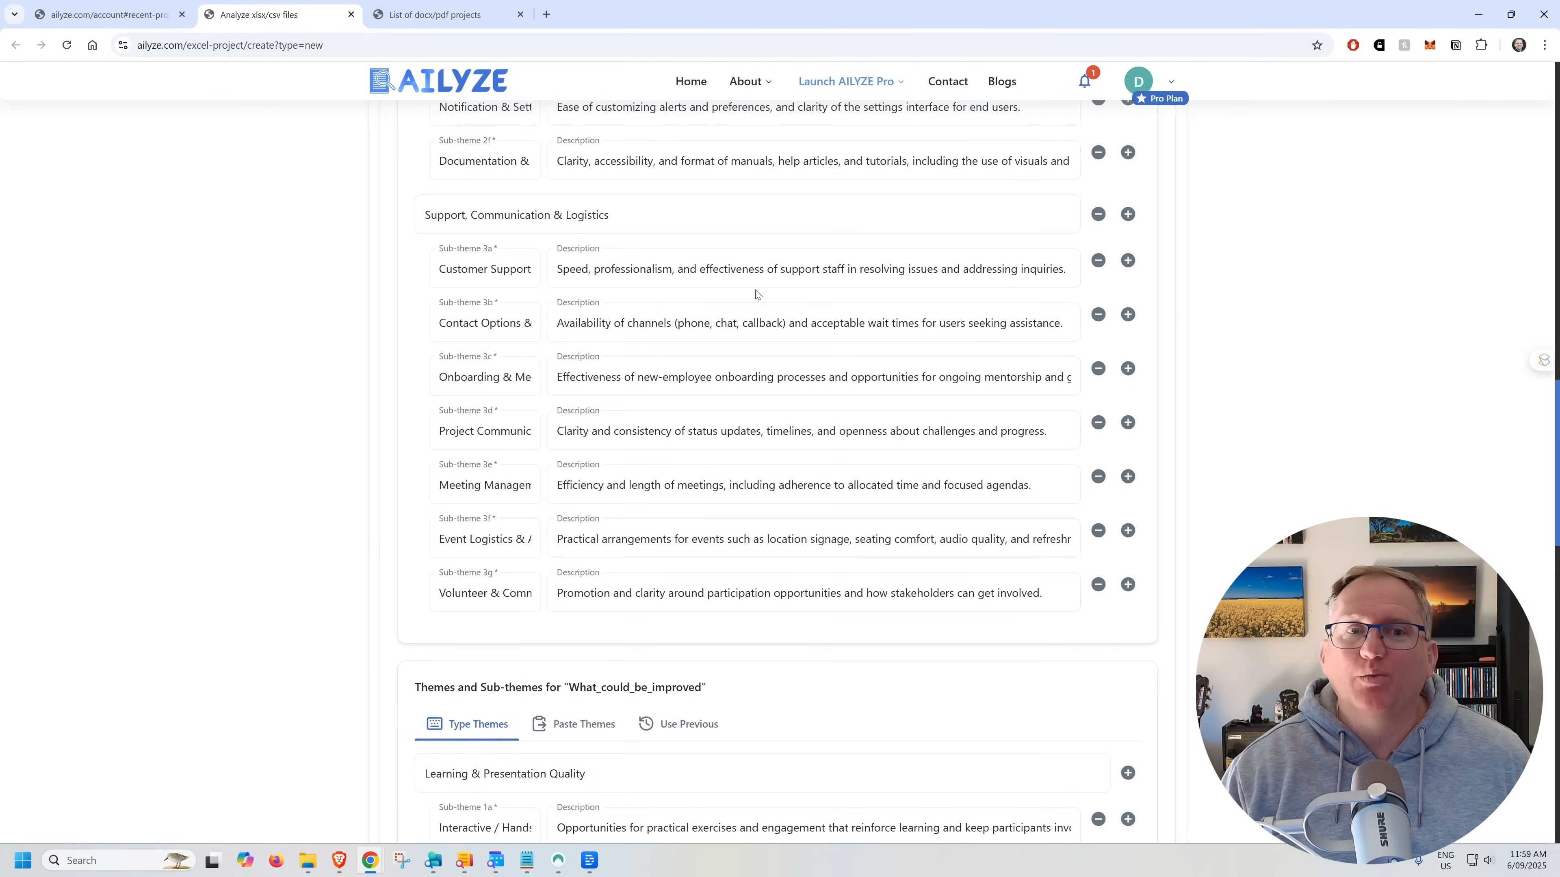
scroll(876, 392, down, 8)
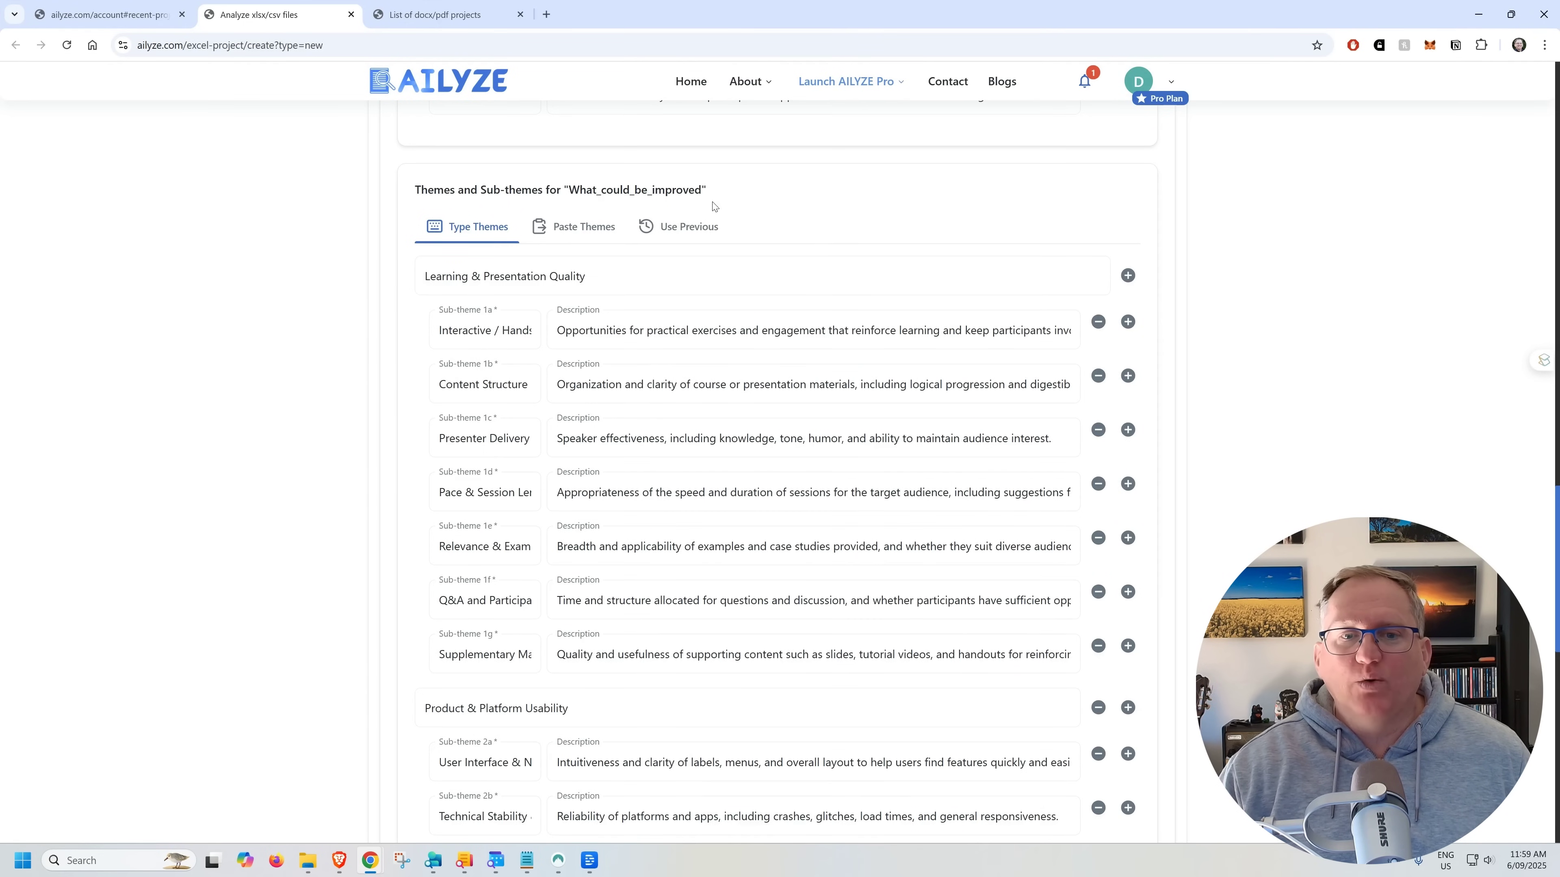
scroll(839, 254, down, 15)
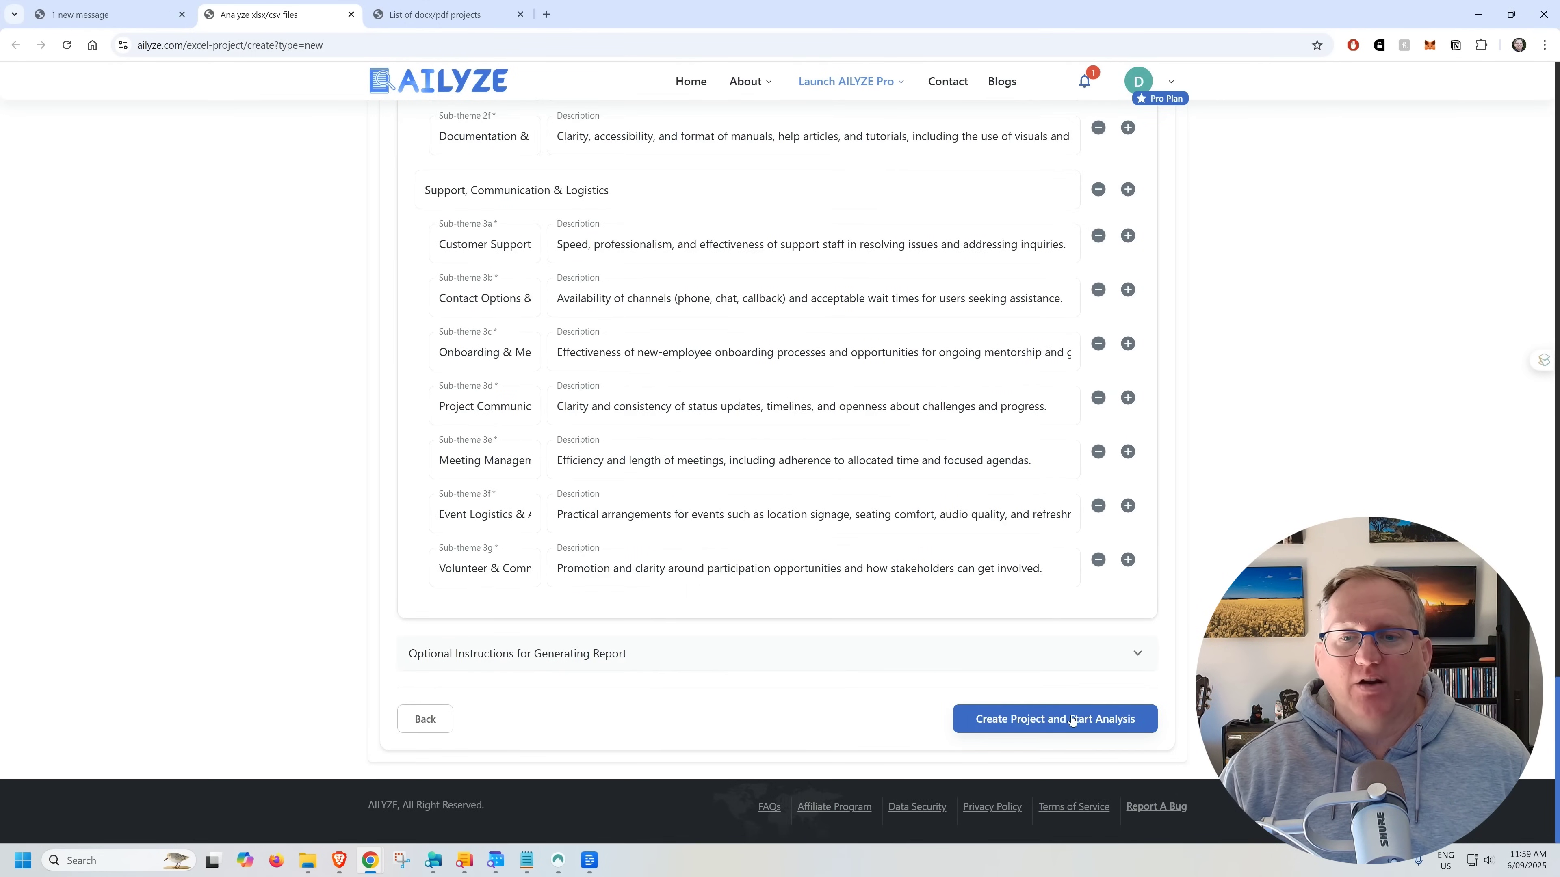
Create the survey theme project and download the generate.xlsx overall analysis report.
click(1071, 720)
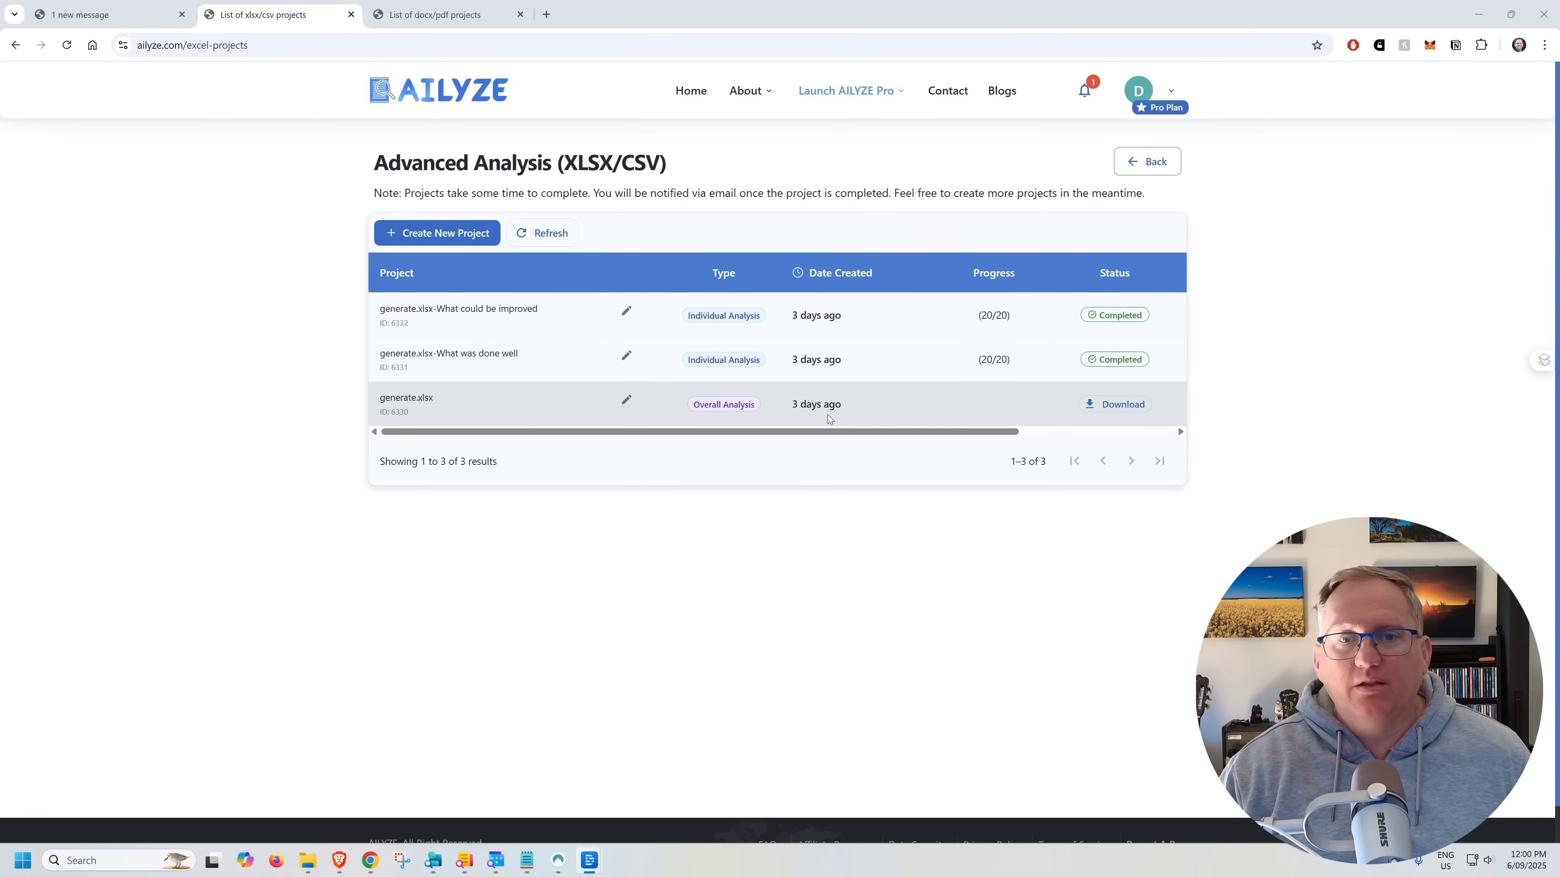
click(676, 316)
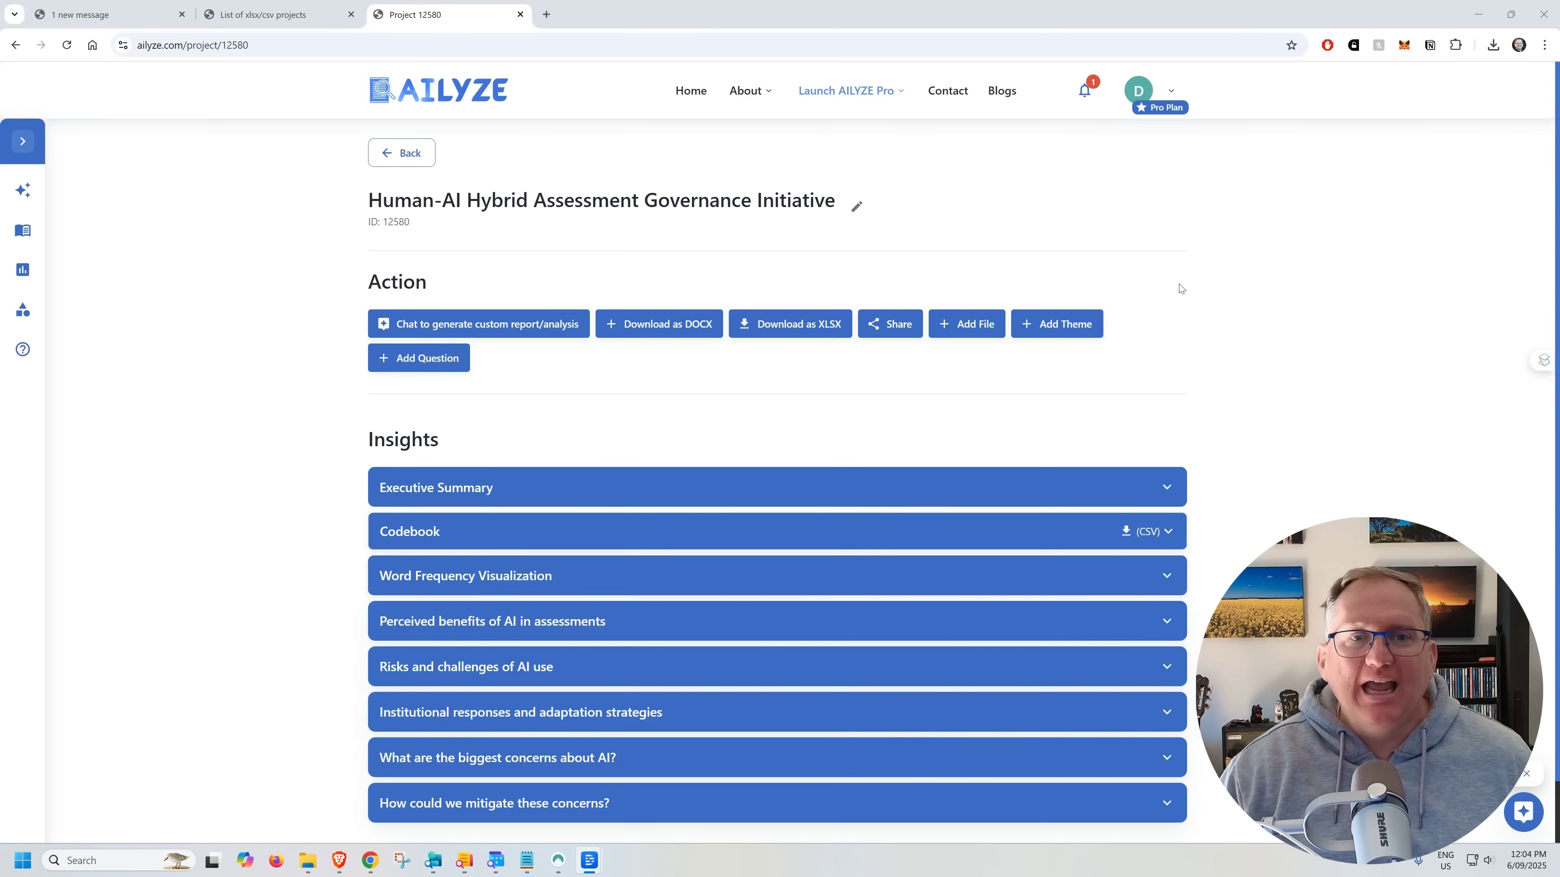
Scroll the Human-AI Hybrid Assessment Governance Initiative project page down to its insights list.
scroll(1184, 287, down, 2)
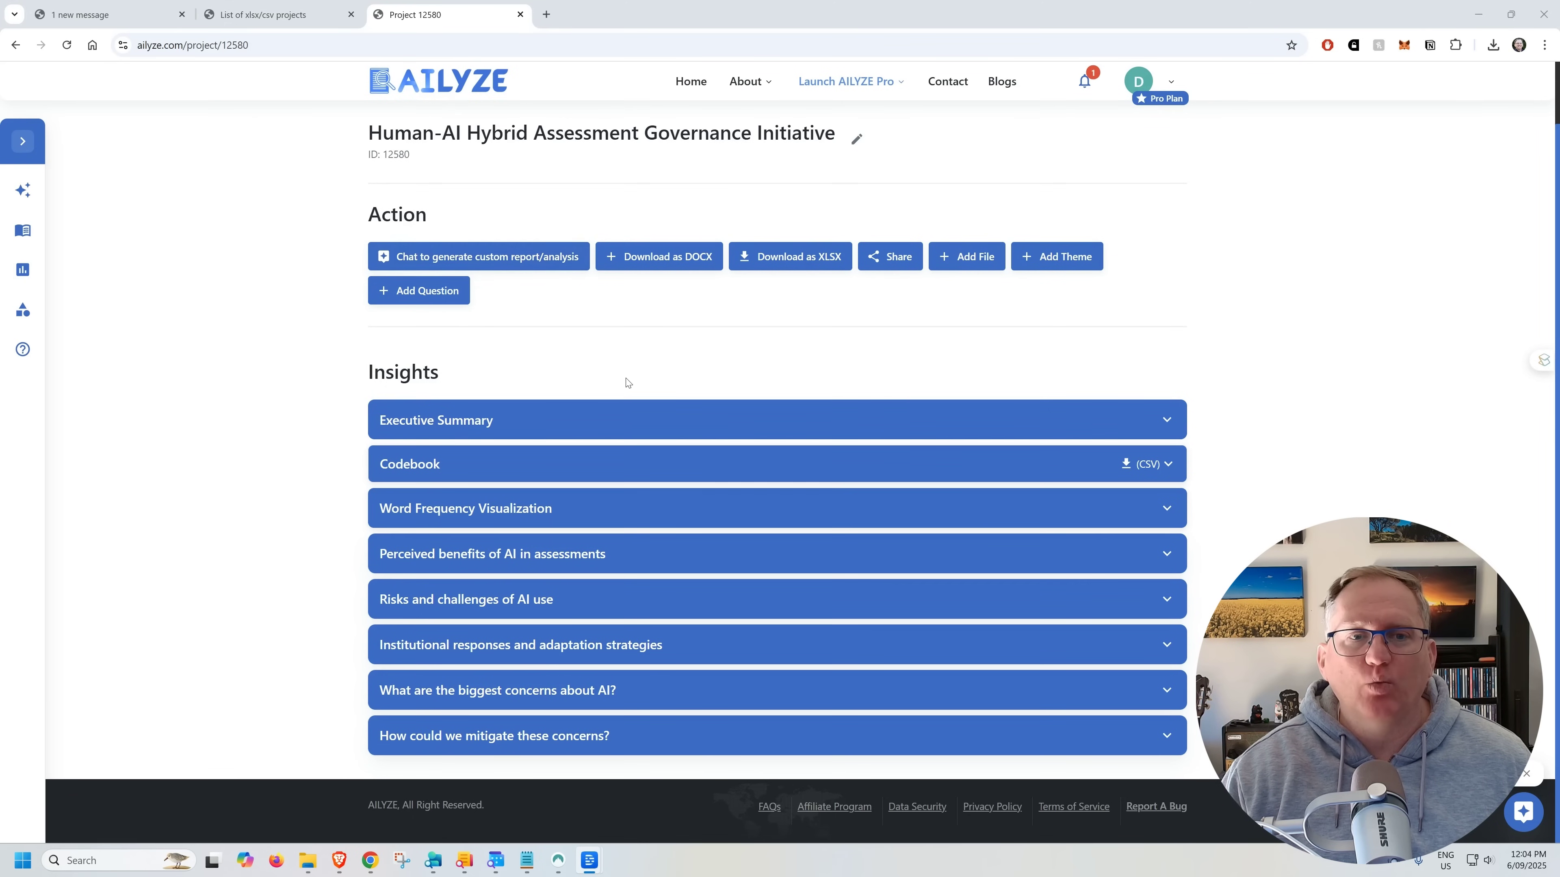
Expand the Executive Summary and scroll through its report text.
click(859, 419)
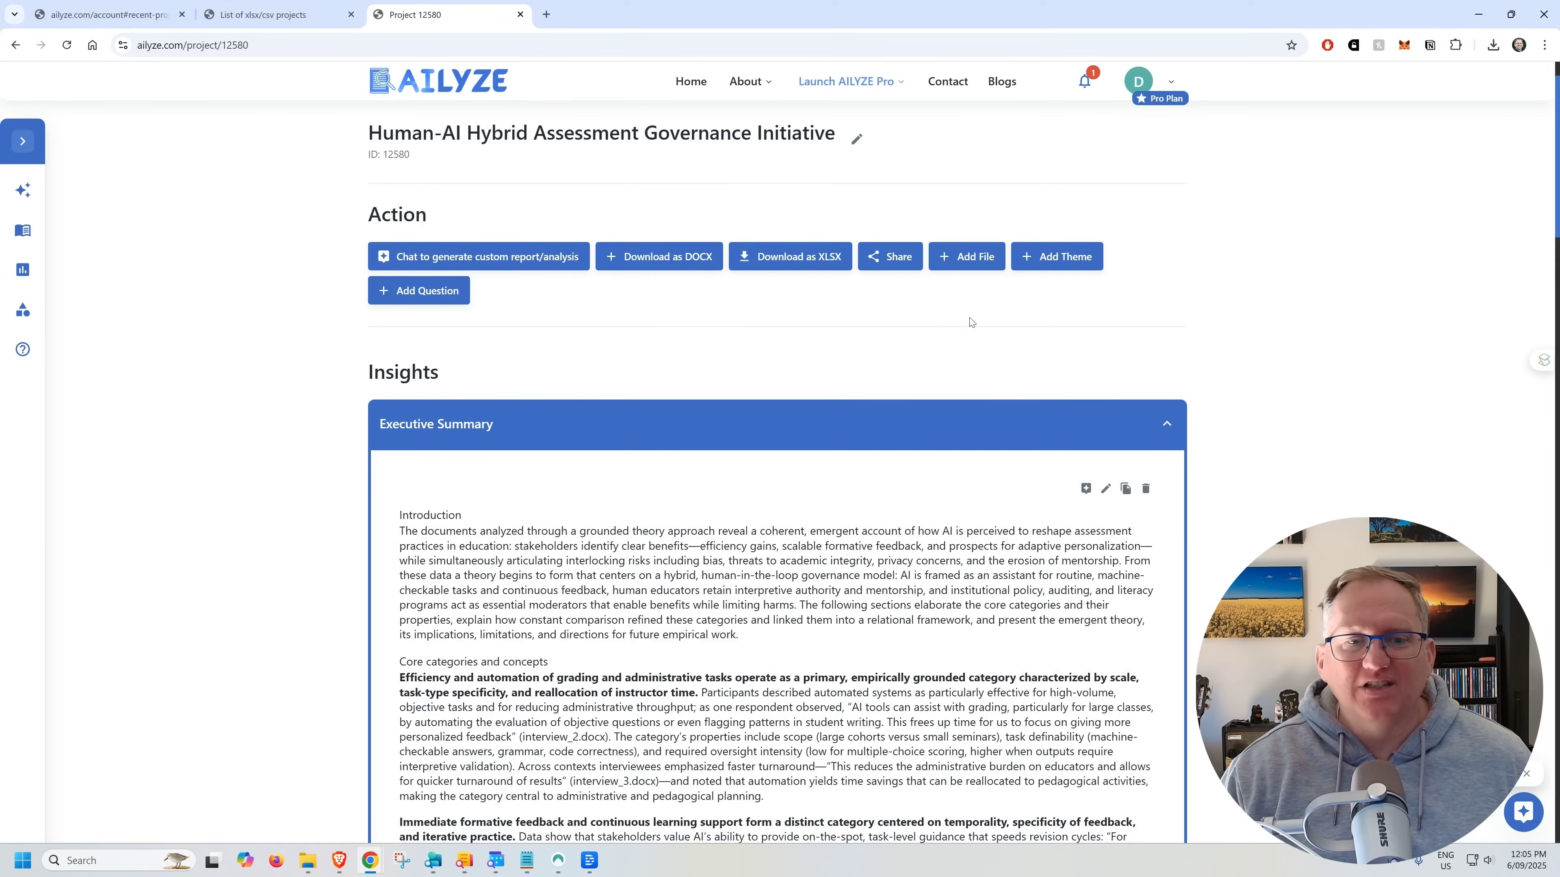
scroll(921, 307, down, 5)
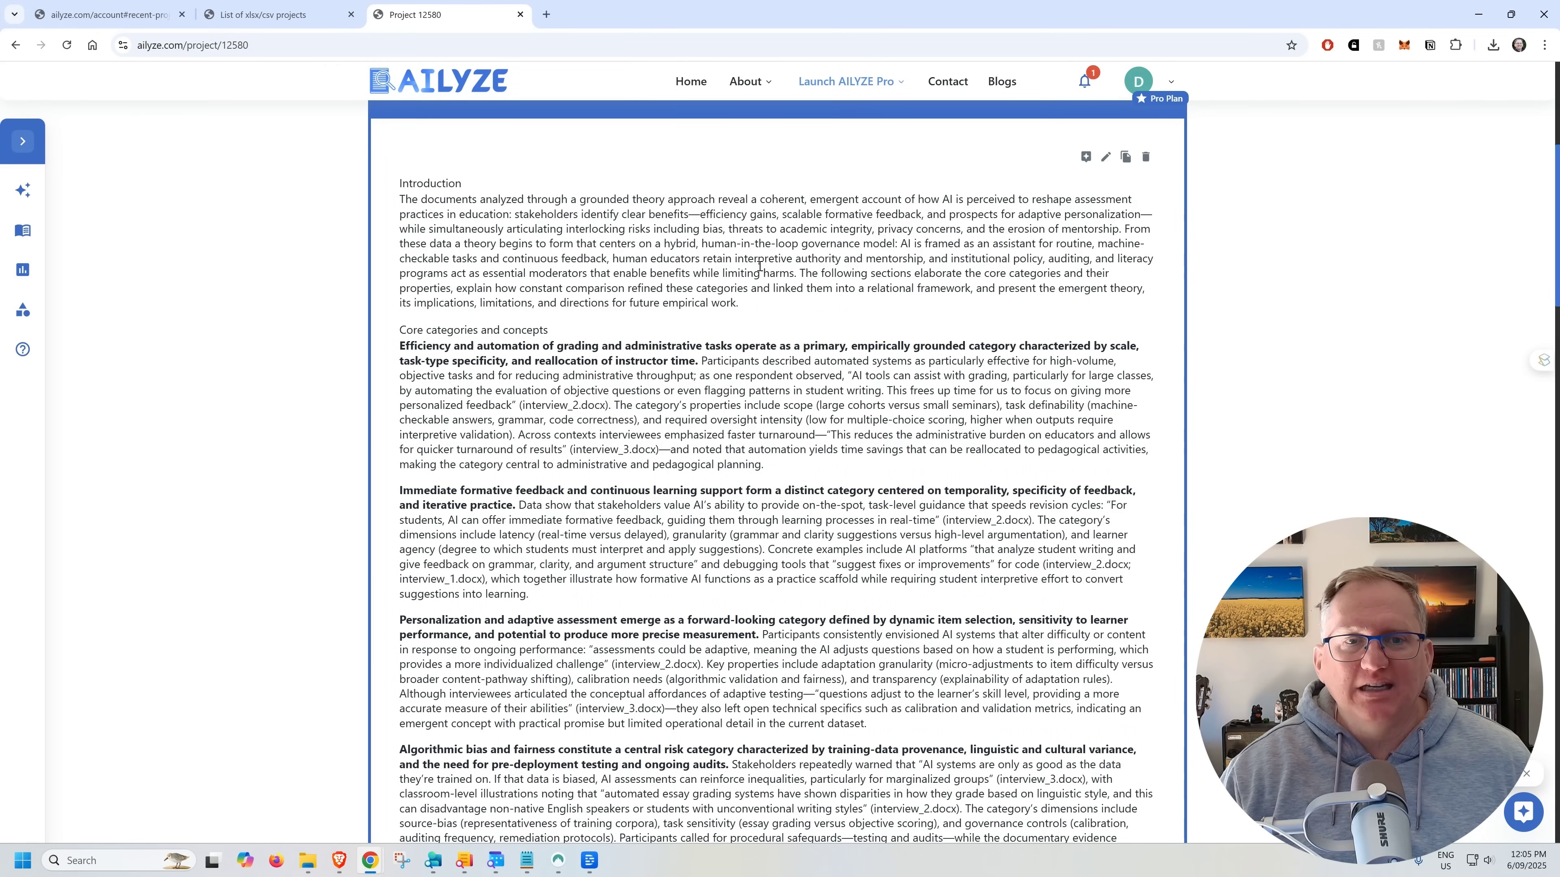
scroll(565, 323, down, 5)
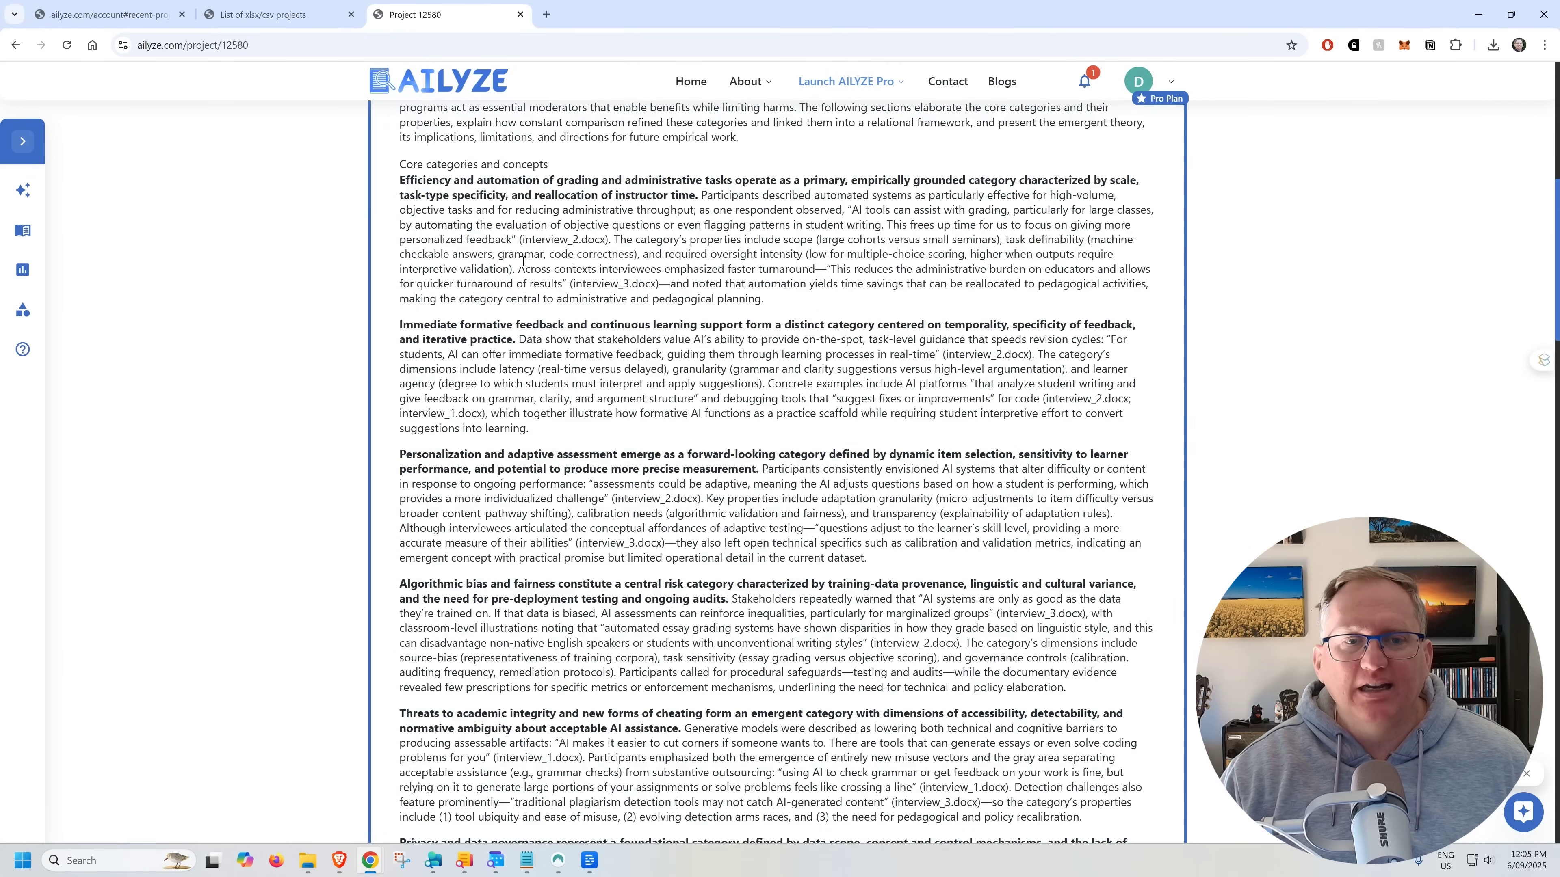
scroll(553, 283, down, 20)
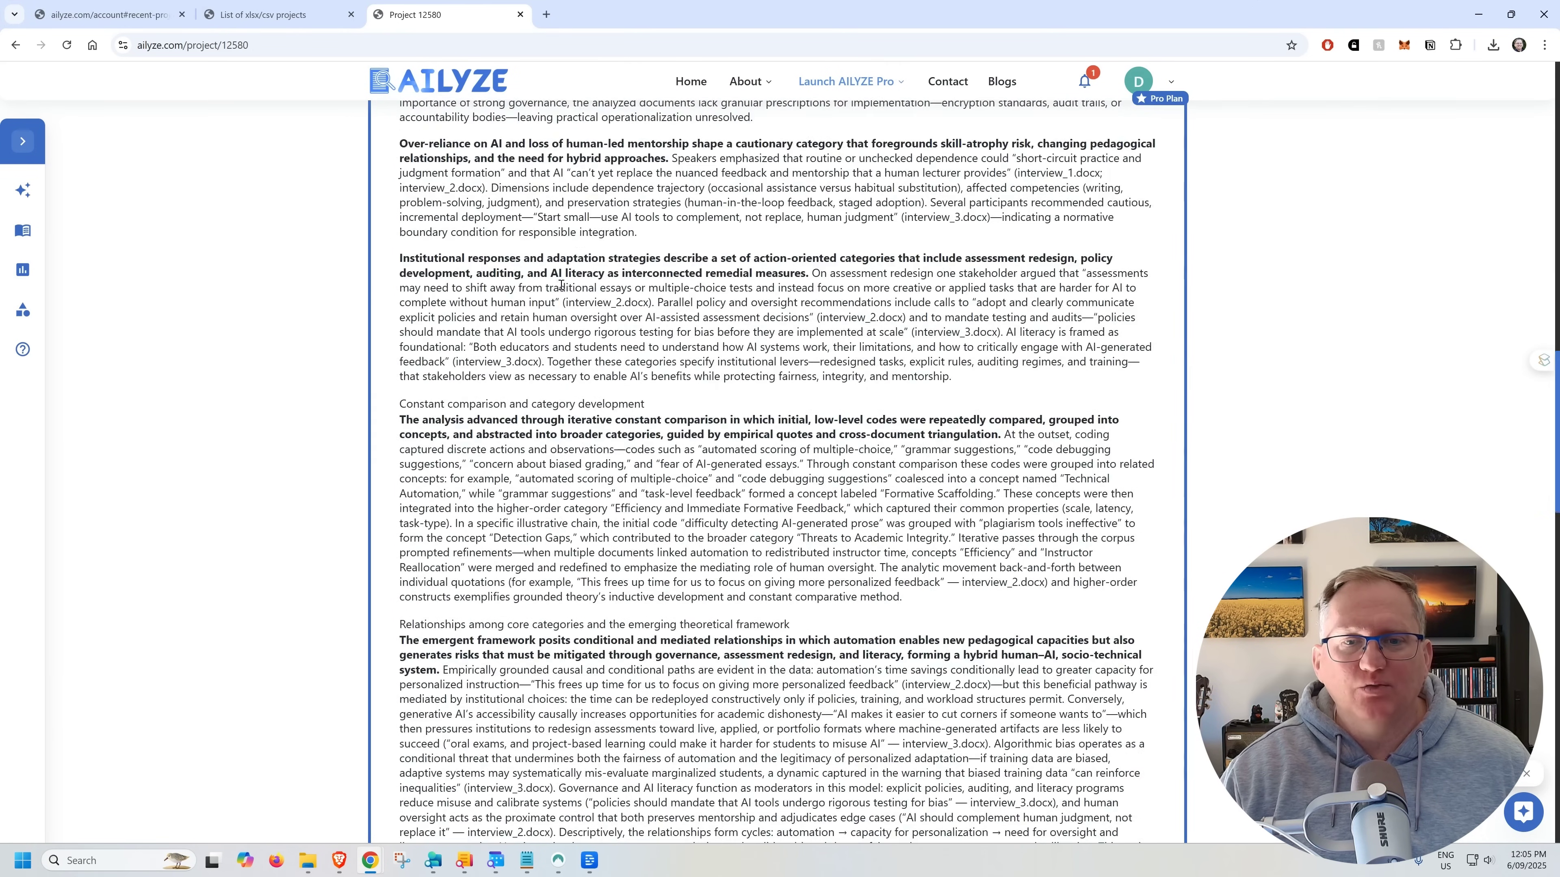
scroll(608, 264, up, 8)
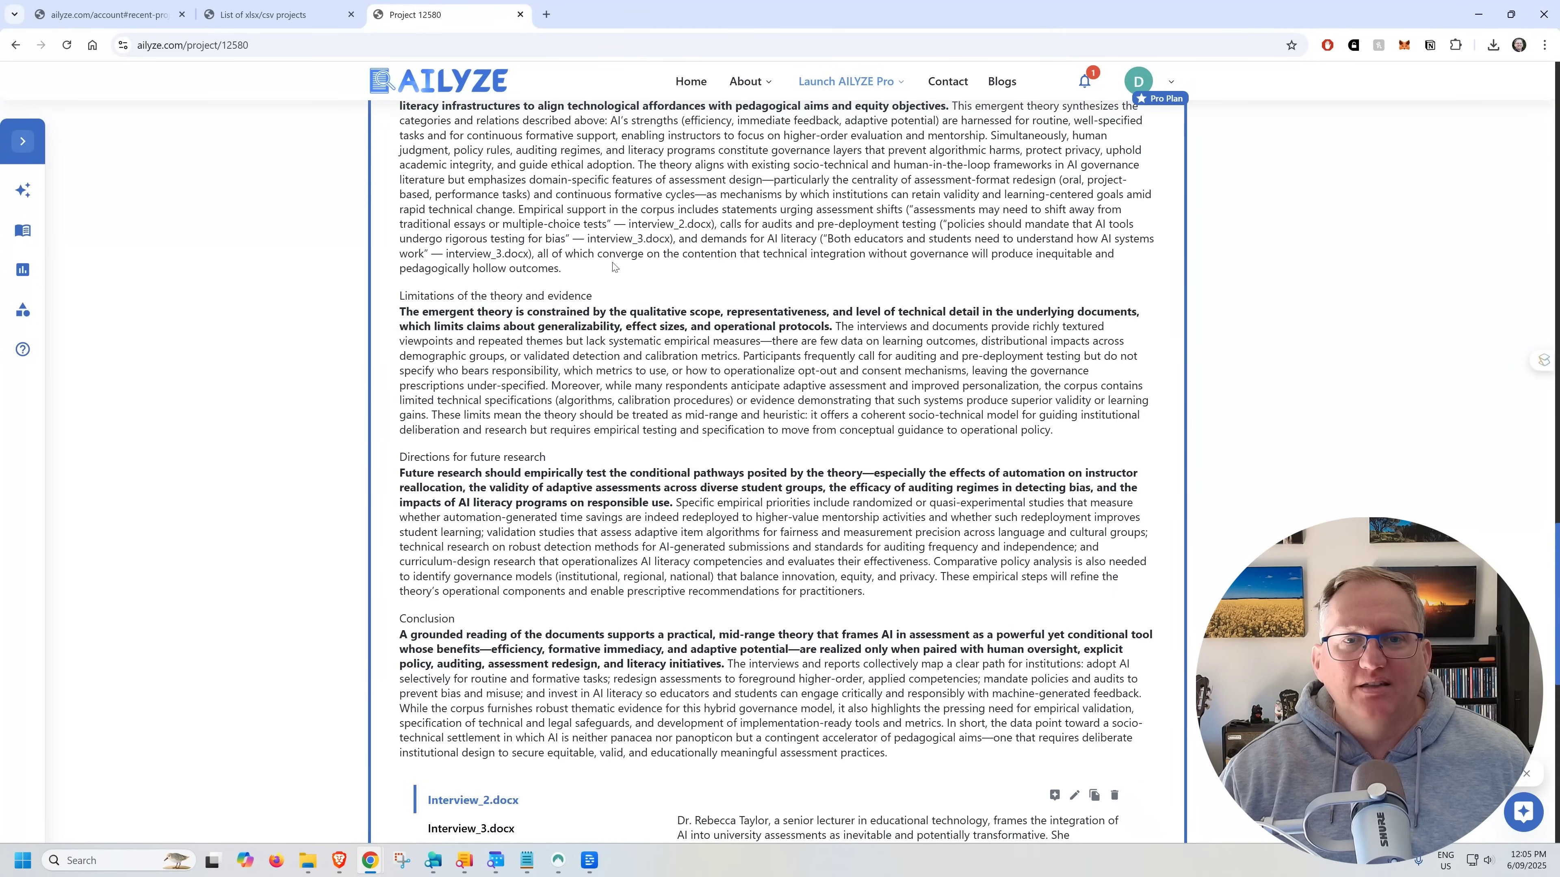
scroll(591, 185, up, 5)
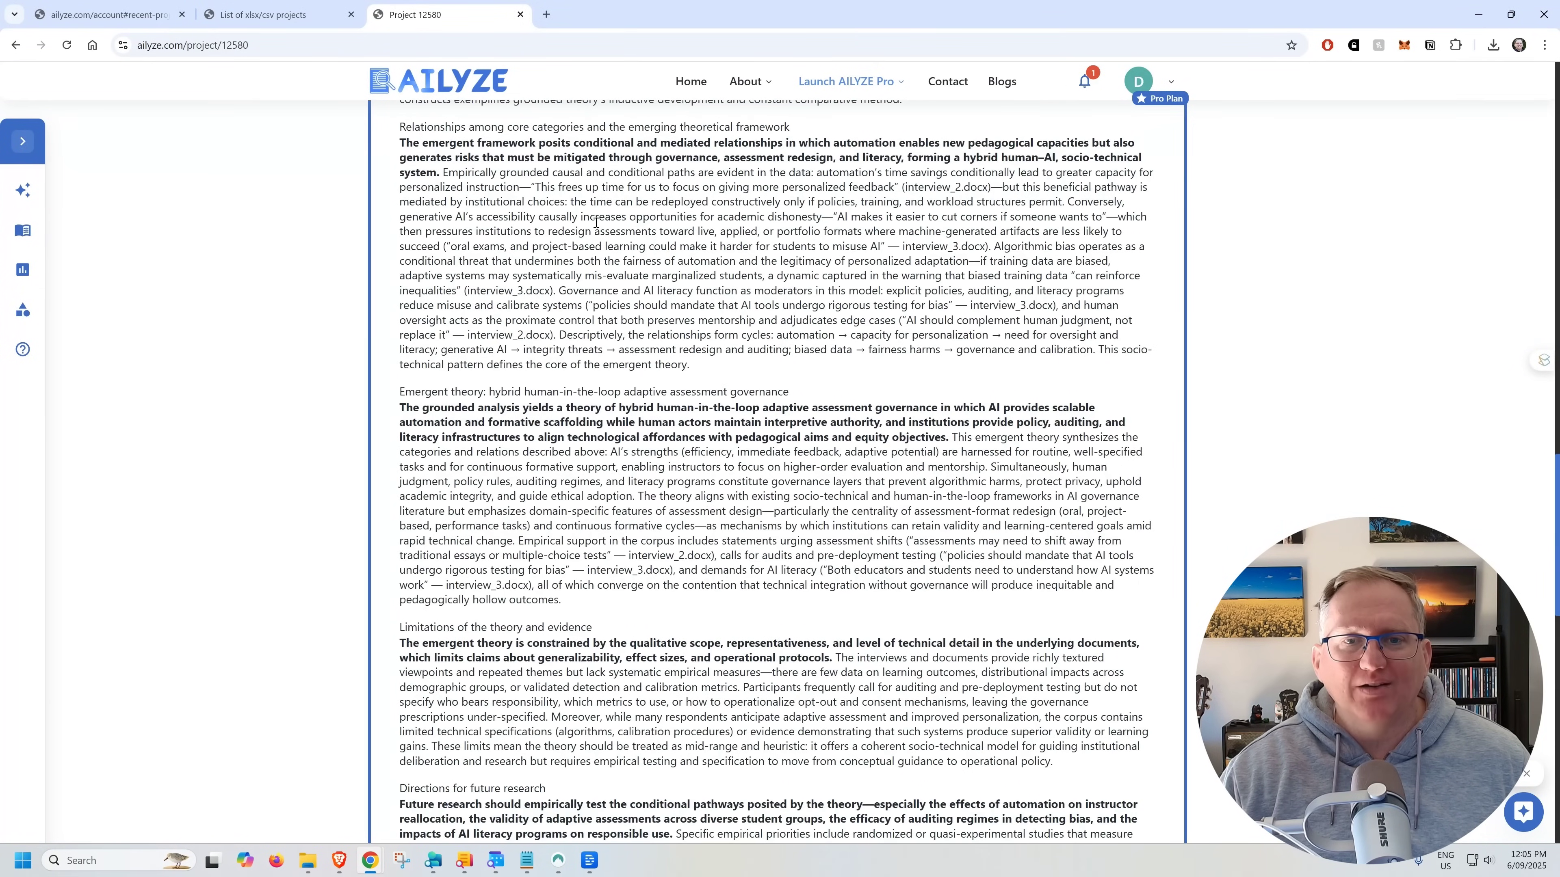
scroll(595, 223, down, 3)
scroll(595, 223, down, 10)
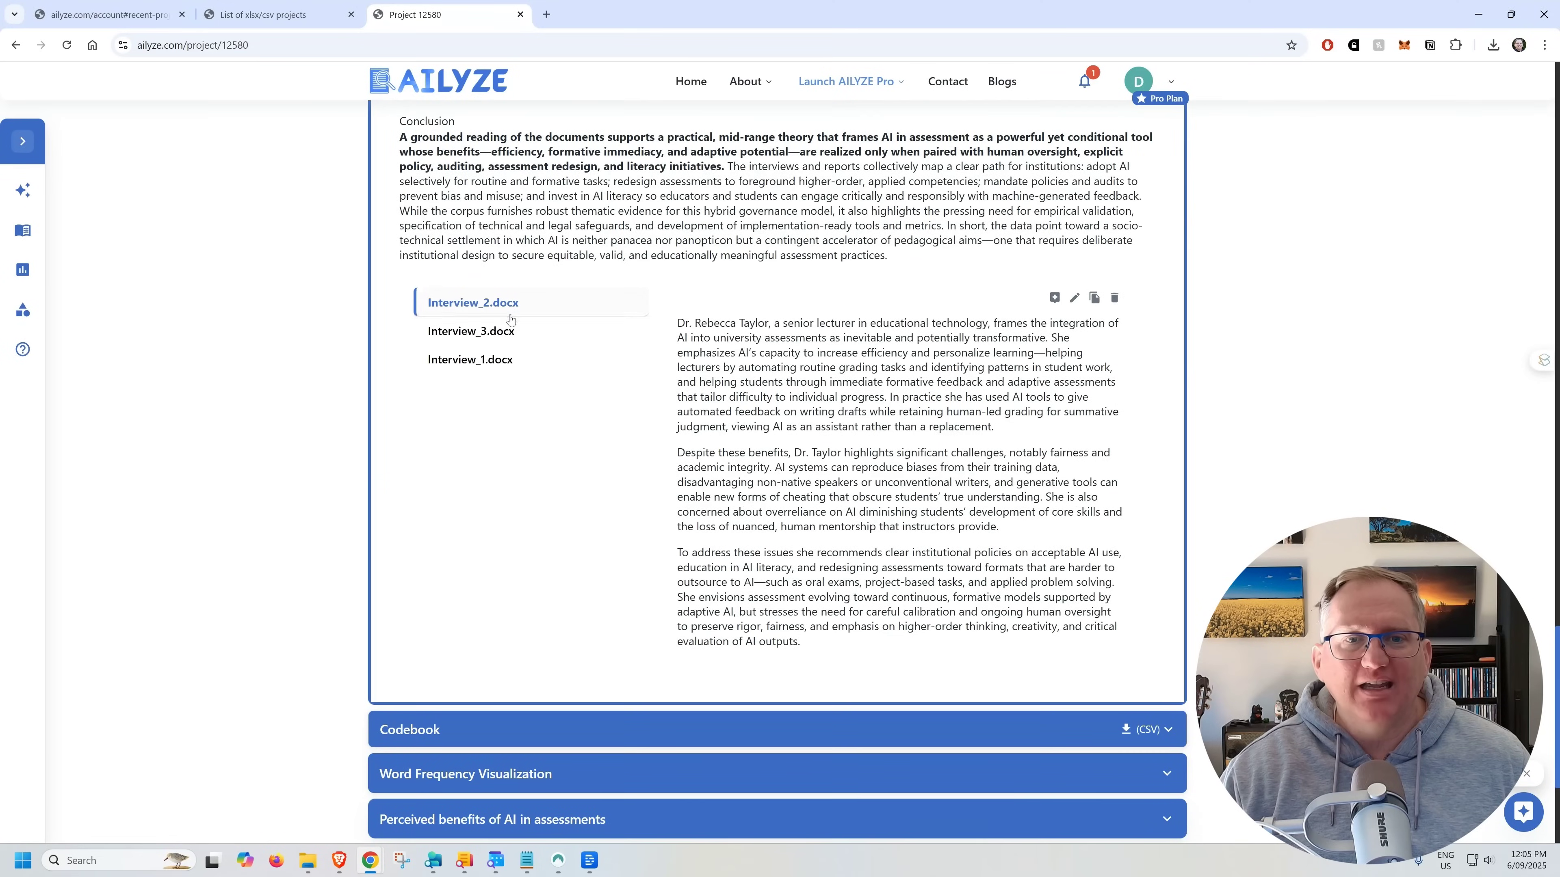
View the individual summaries for Interview_3.docx, Interview_2.docx and Interview_1.docx.
click(456, 332)
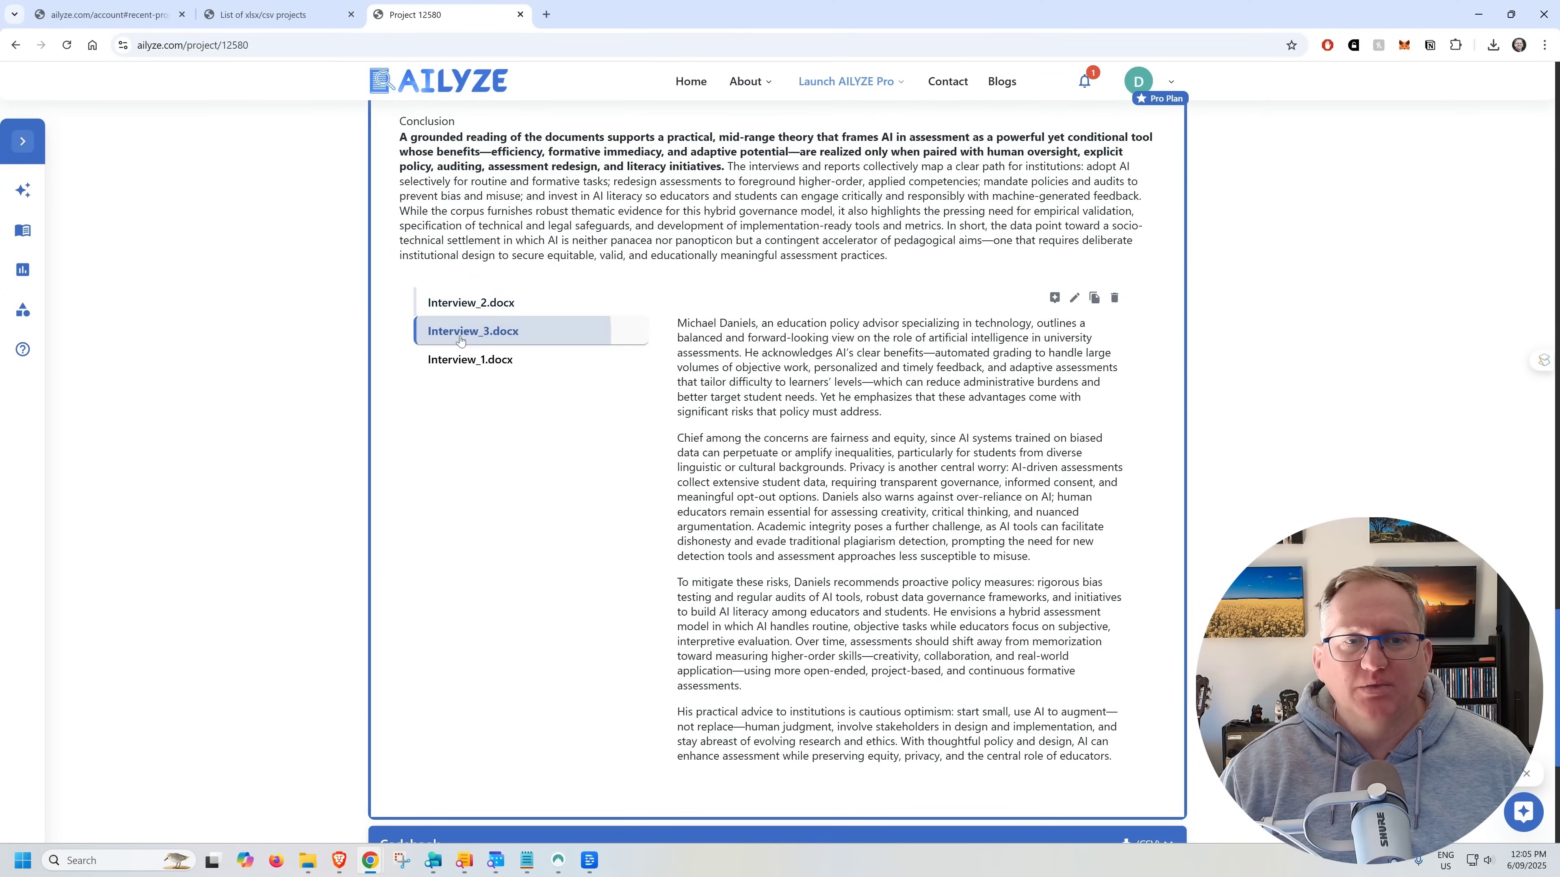
click(455, 359)
click(482, 332)
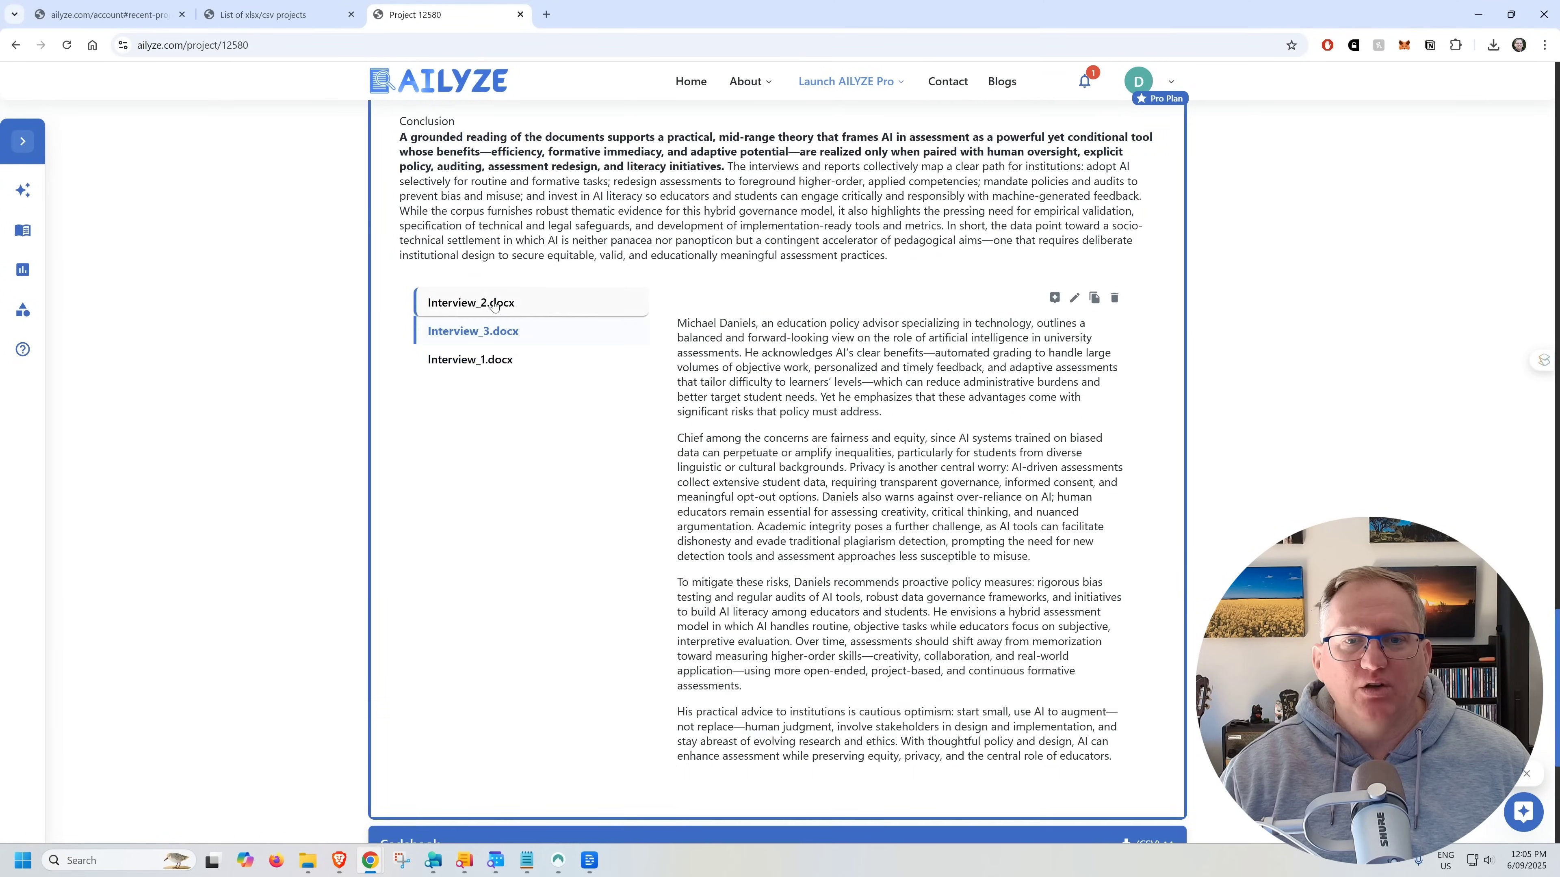
click(472, 360)
click(471, 302)
click(473, 360)
Show AI-Driven Formative Feedback quotes in the Codebook table, then scroll to the word cloud.
scroll(890, 470, down, 4)
click(890, 464)
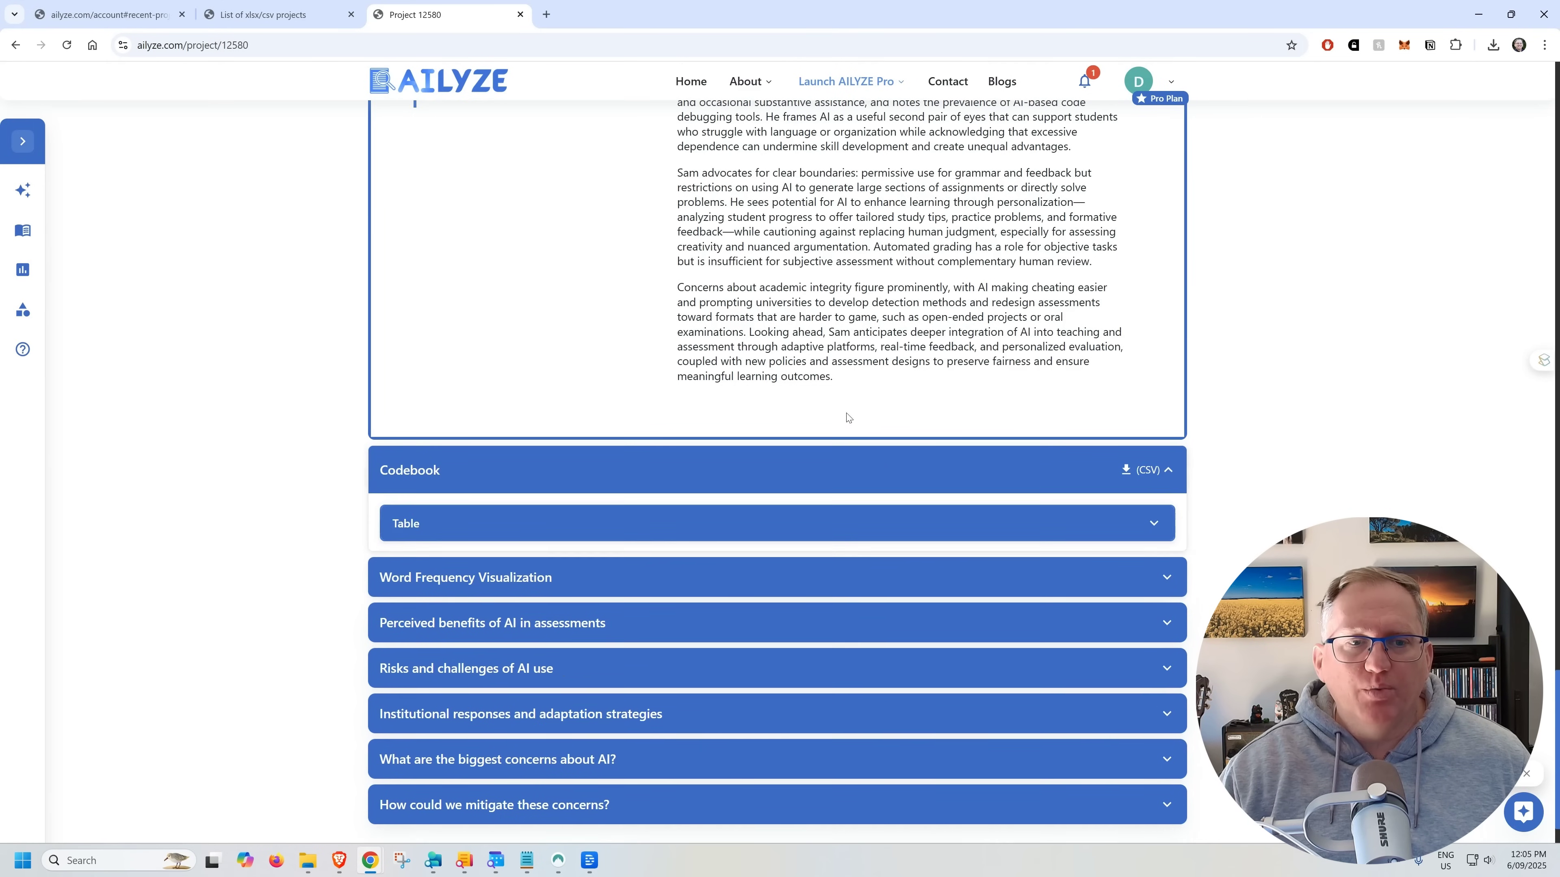
click(405, 523)
click(521, 324)
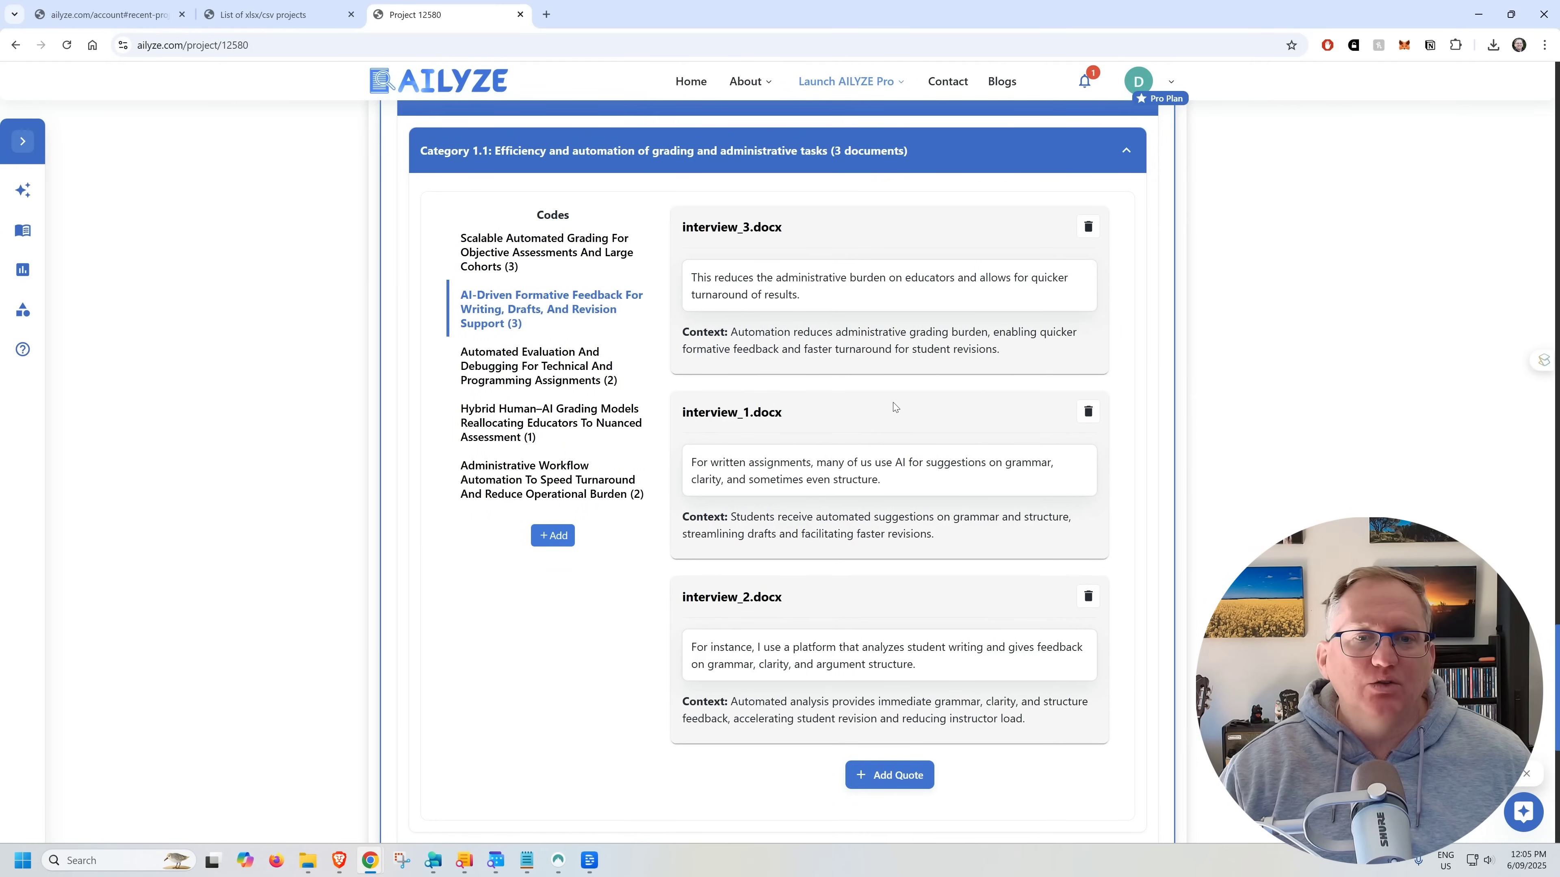
scroll(879, 397, down, 3)
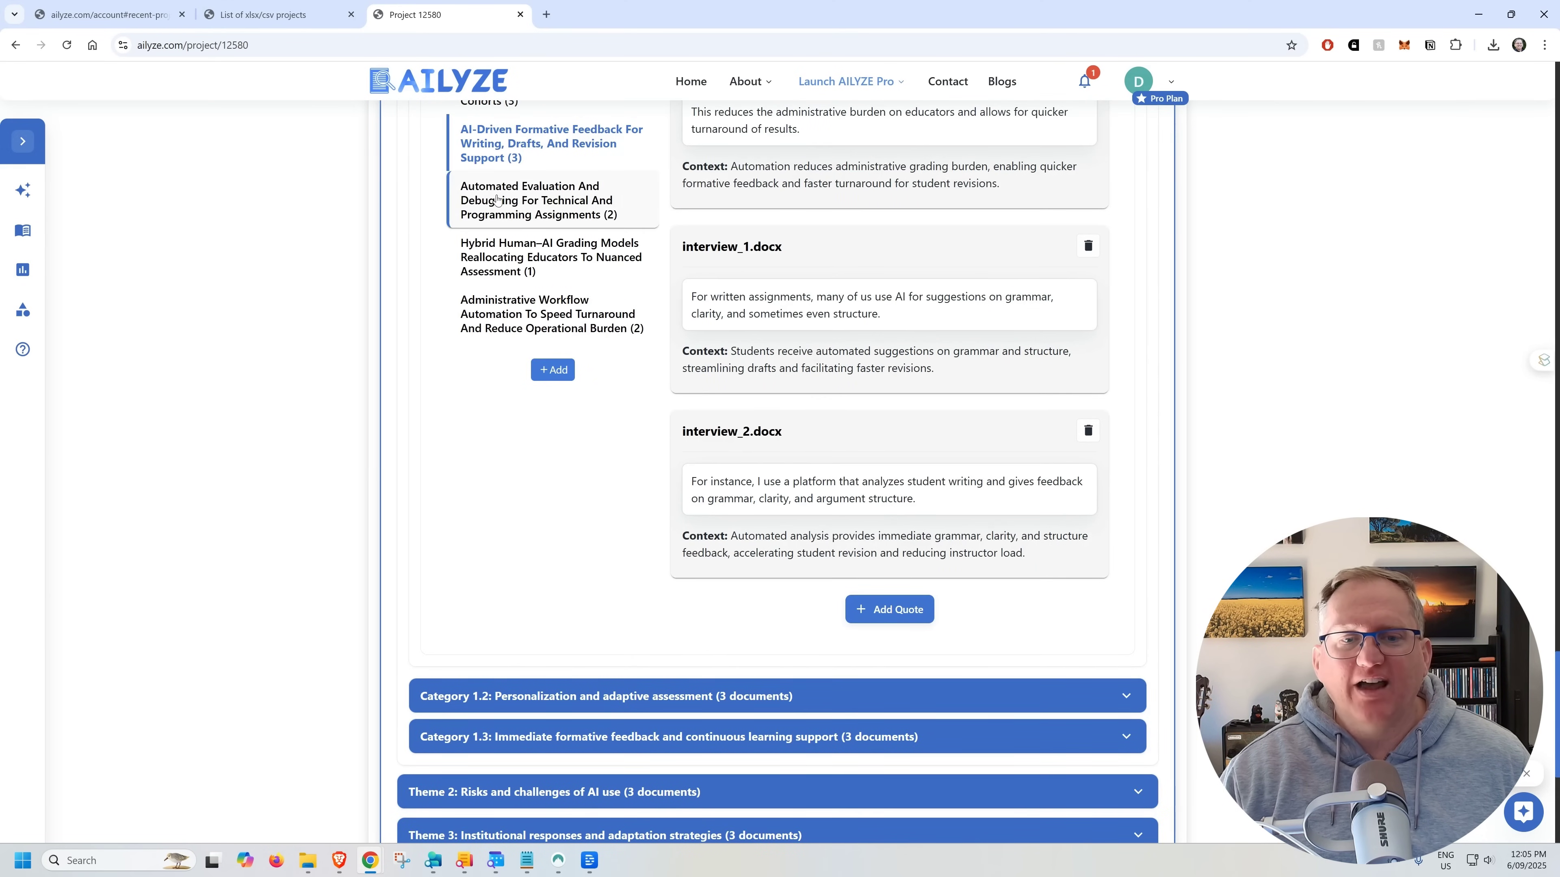
scroll(1076, 311, down, 13)
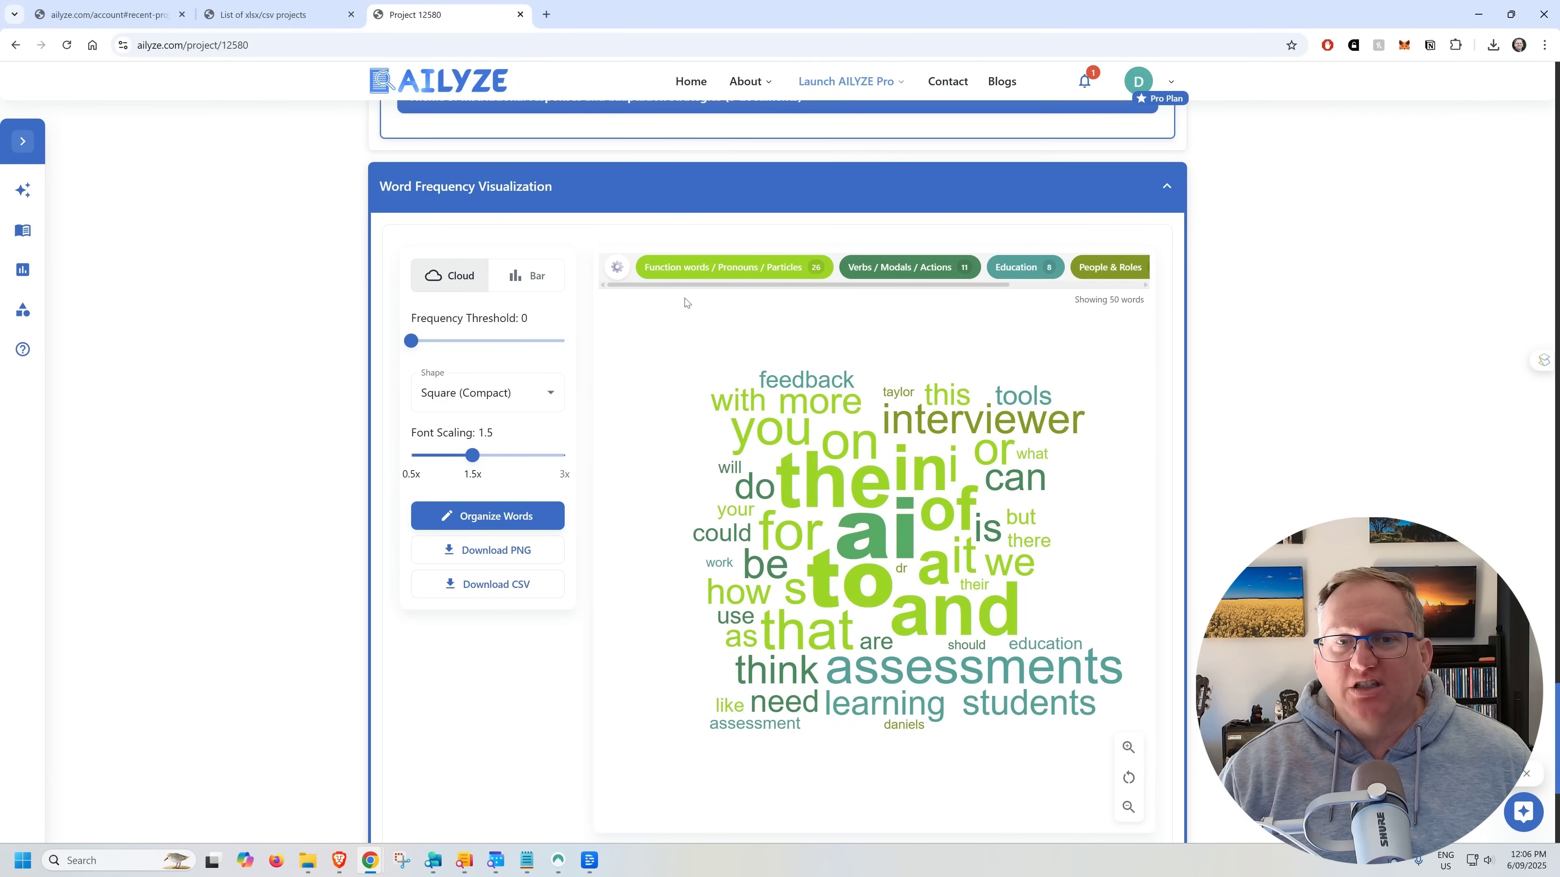
Hide Function words / Pronouns / Particles from the word frequency cloud.
click(675, 268)
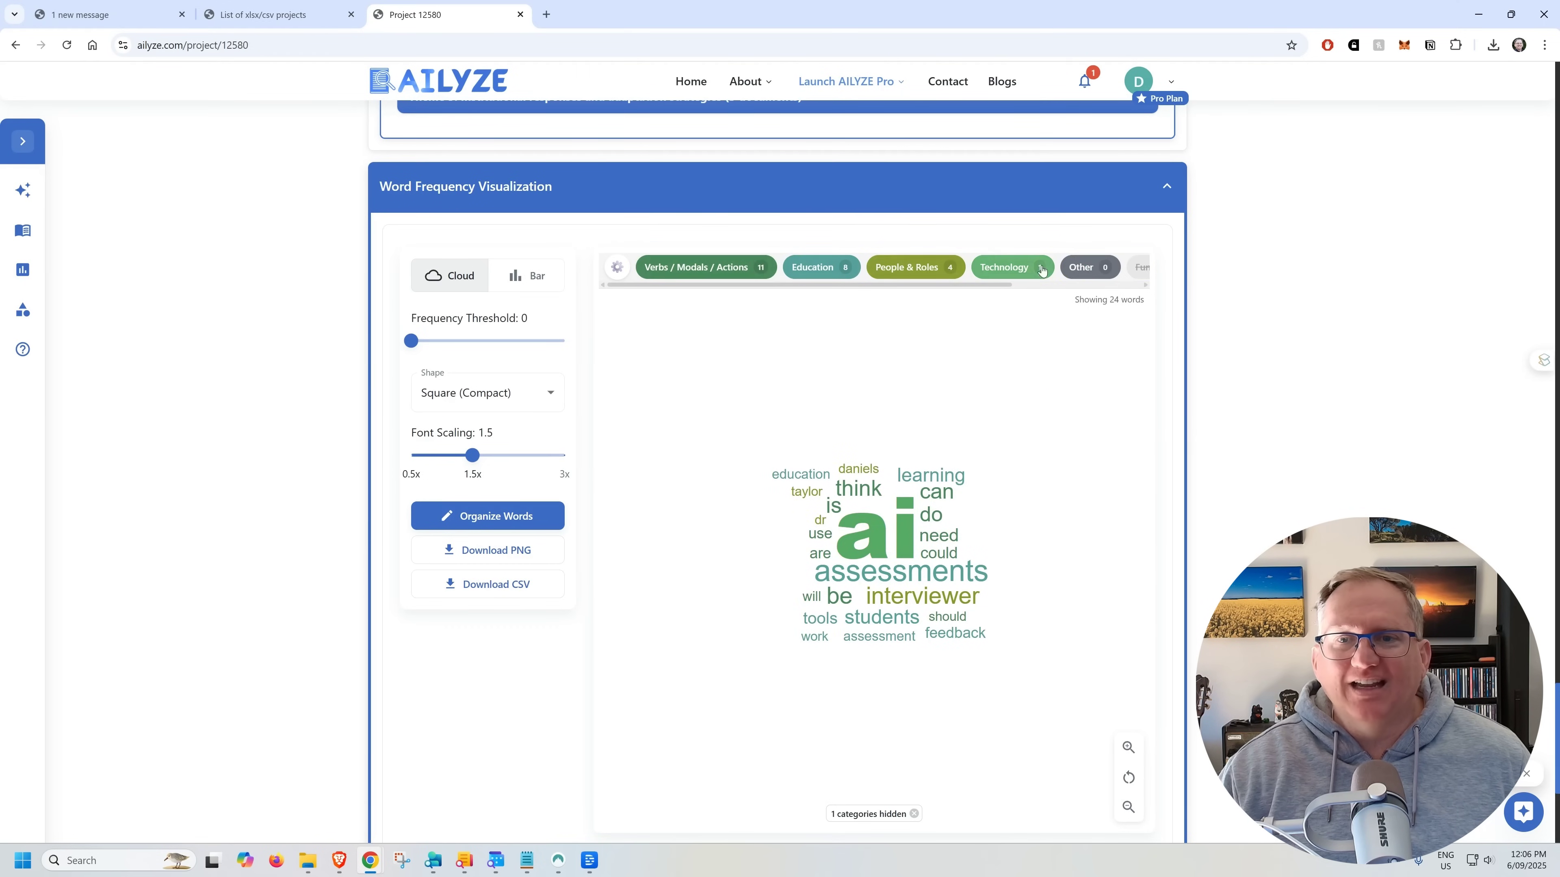
mouse_move(861, 548)
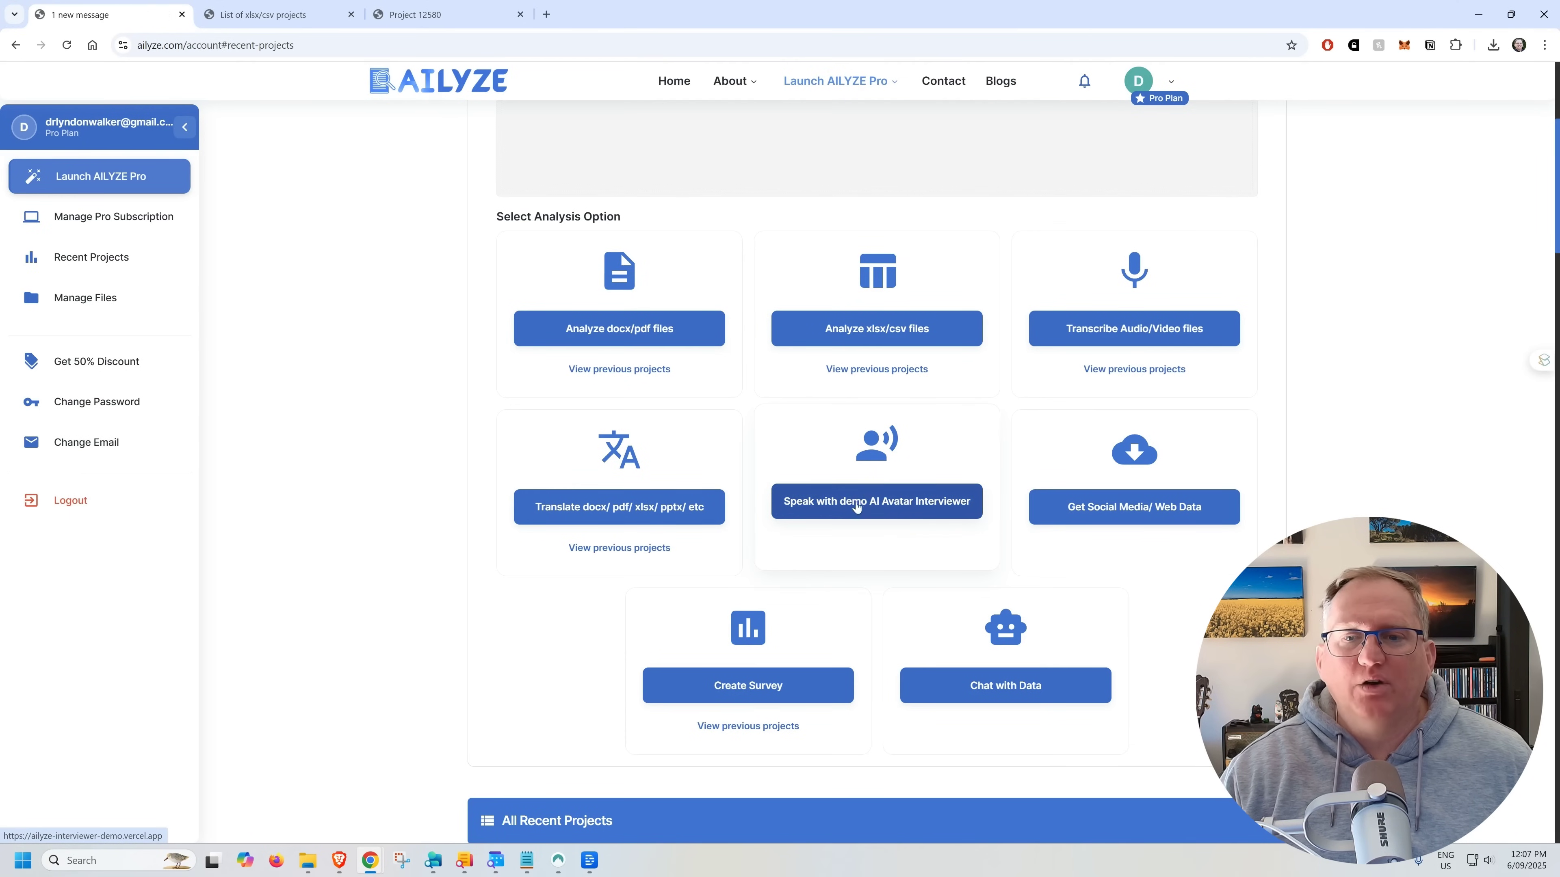
Launch the Speak with demo AI Avatar Interviewer page from the dashboard.
click(918, 513)
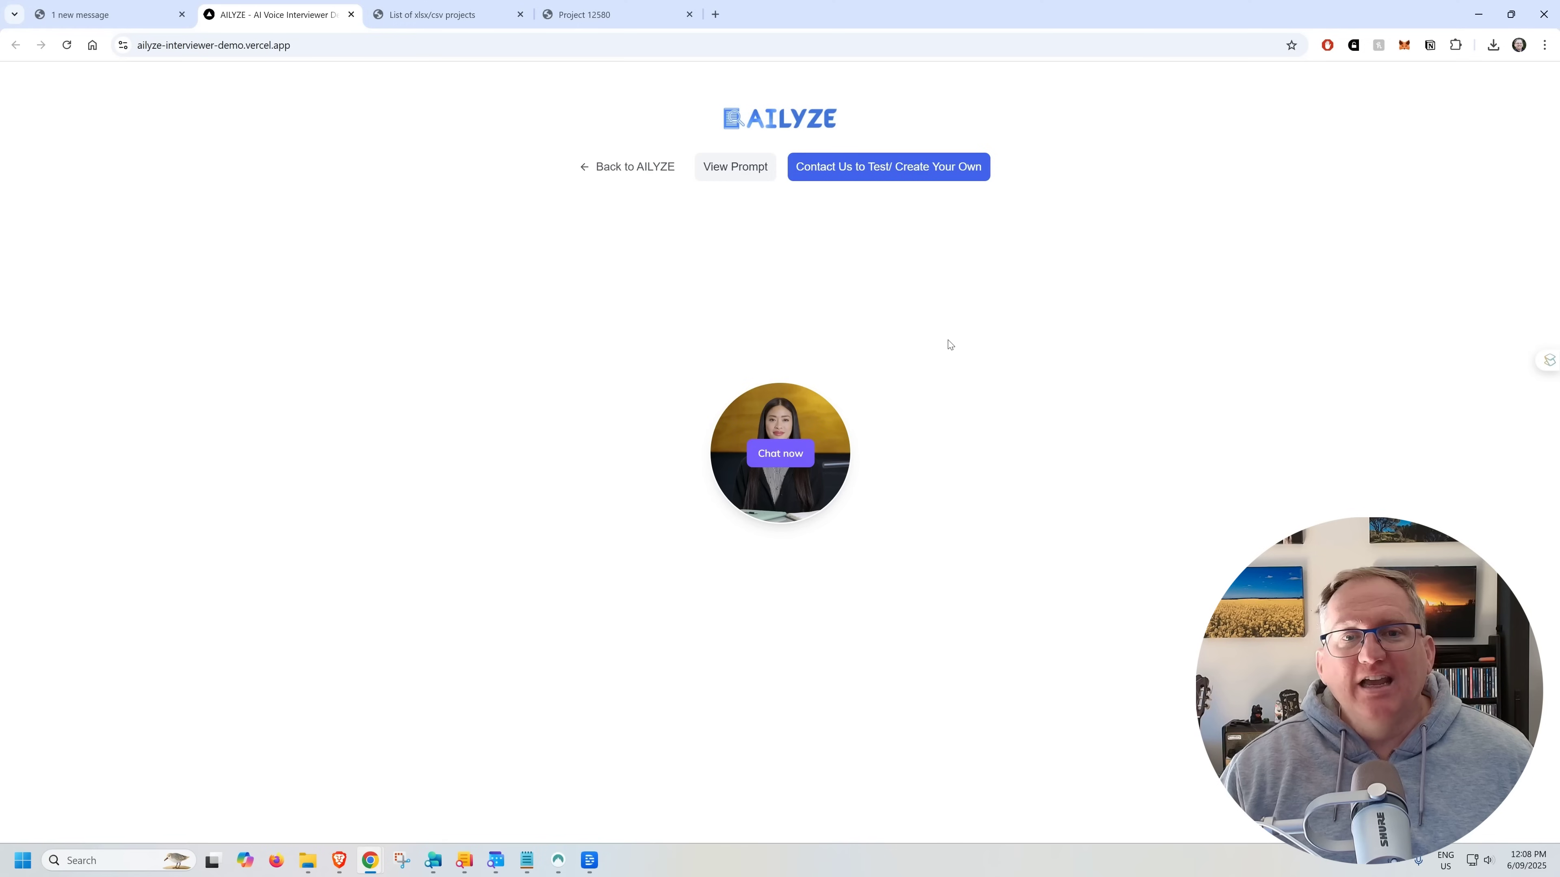
Start a voice chat with the AILYZE demo avatar interviewer.
click(779, 453)
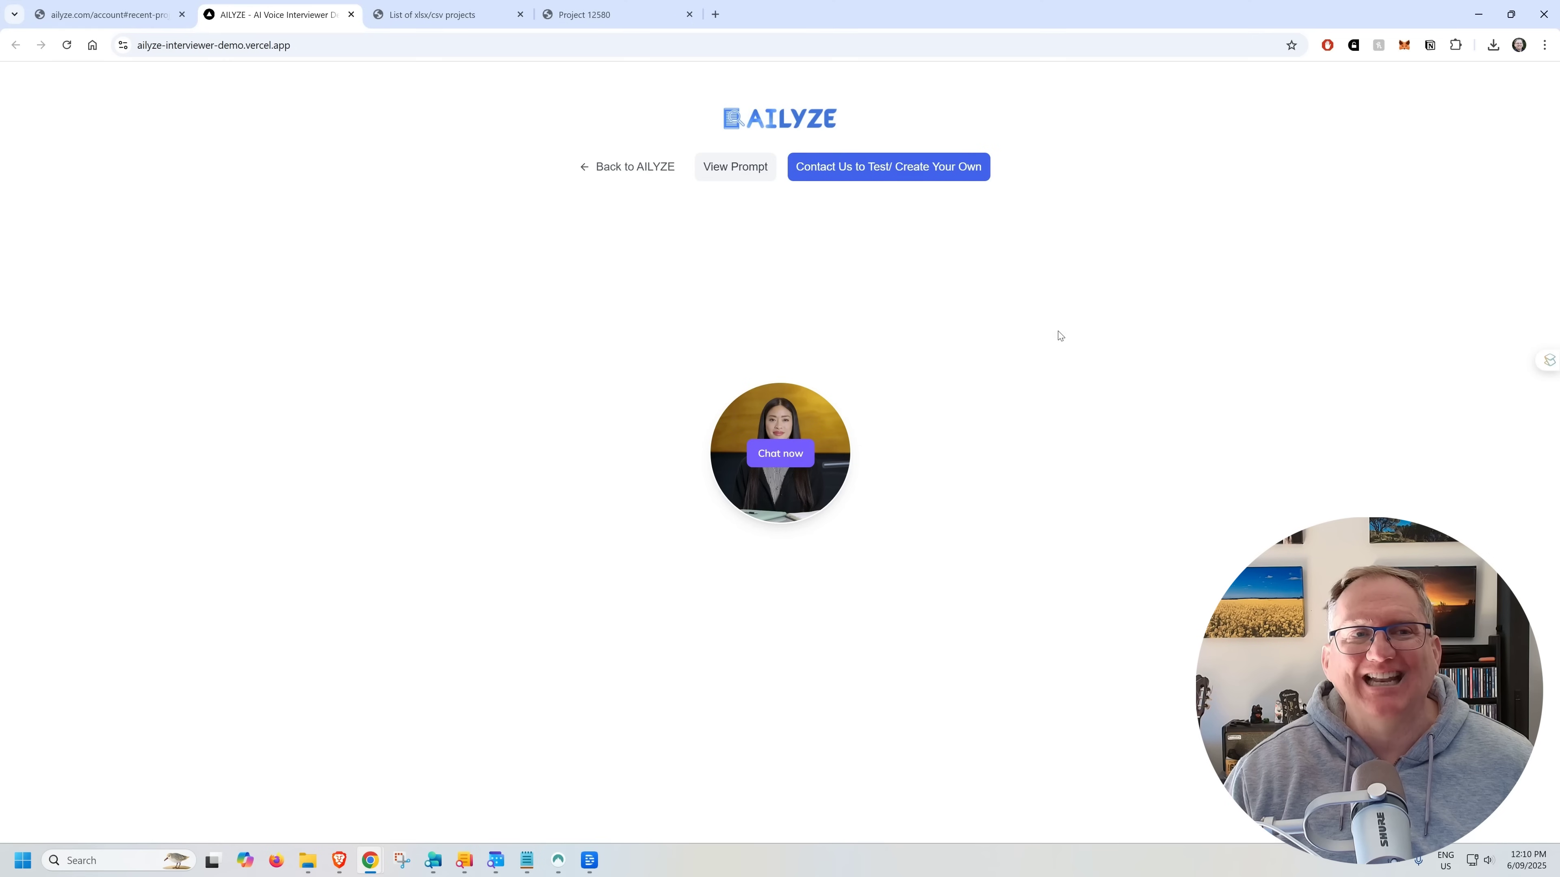
click(101, 15)
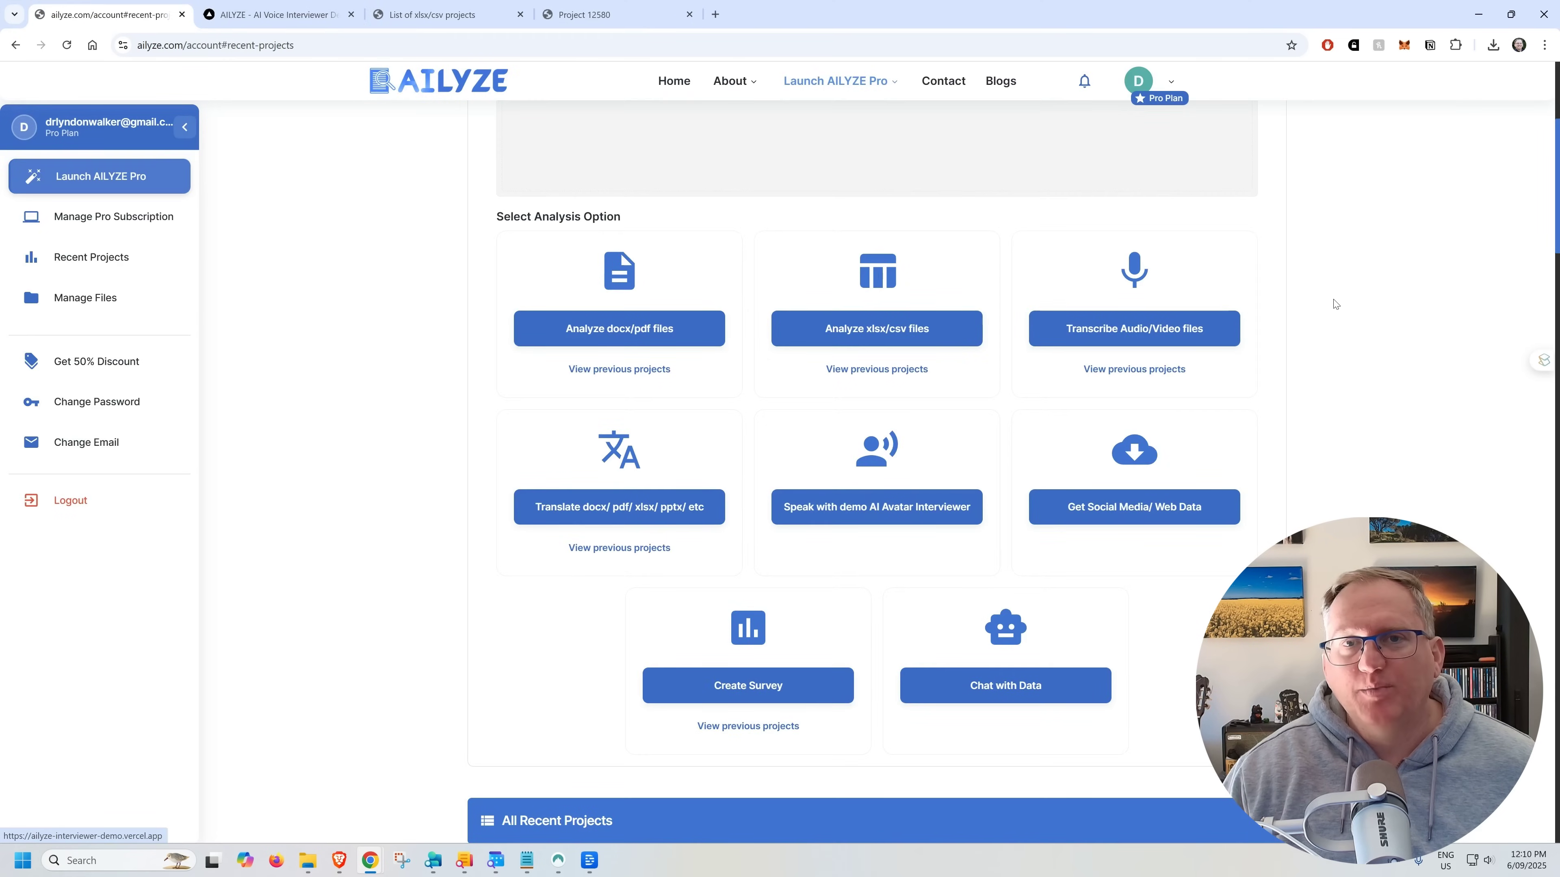